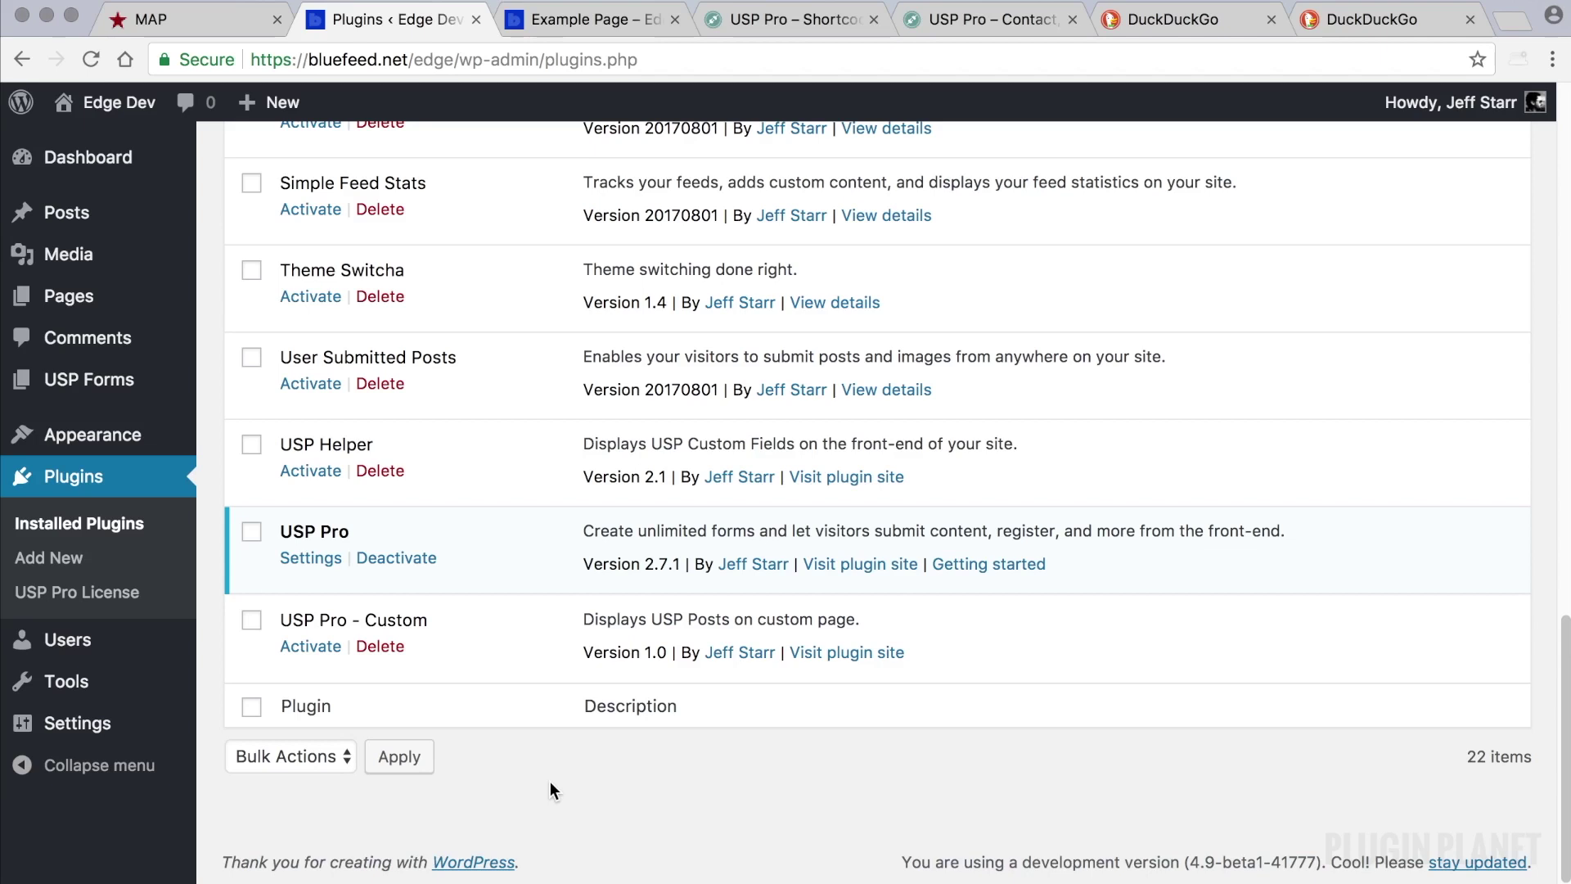
- Highlight the USP Pro plugin and open All USP Forms, listing six draft demo forms
drag(359, 529, 282, 530)
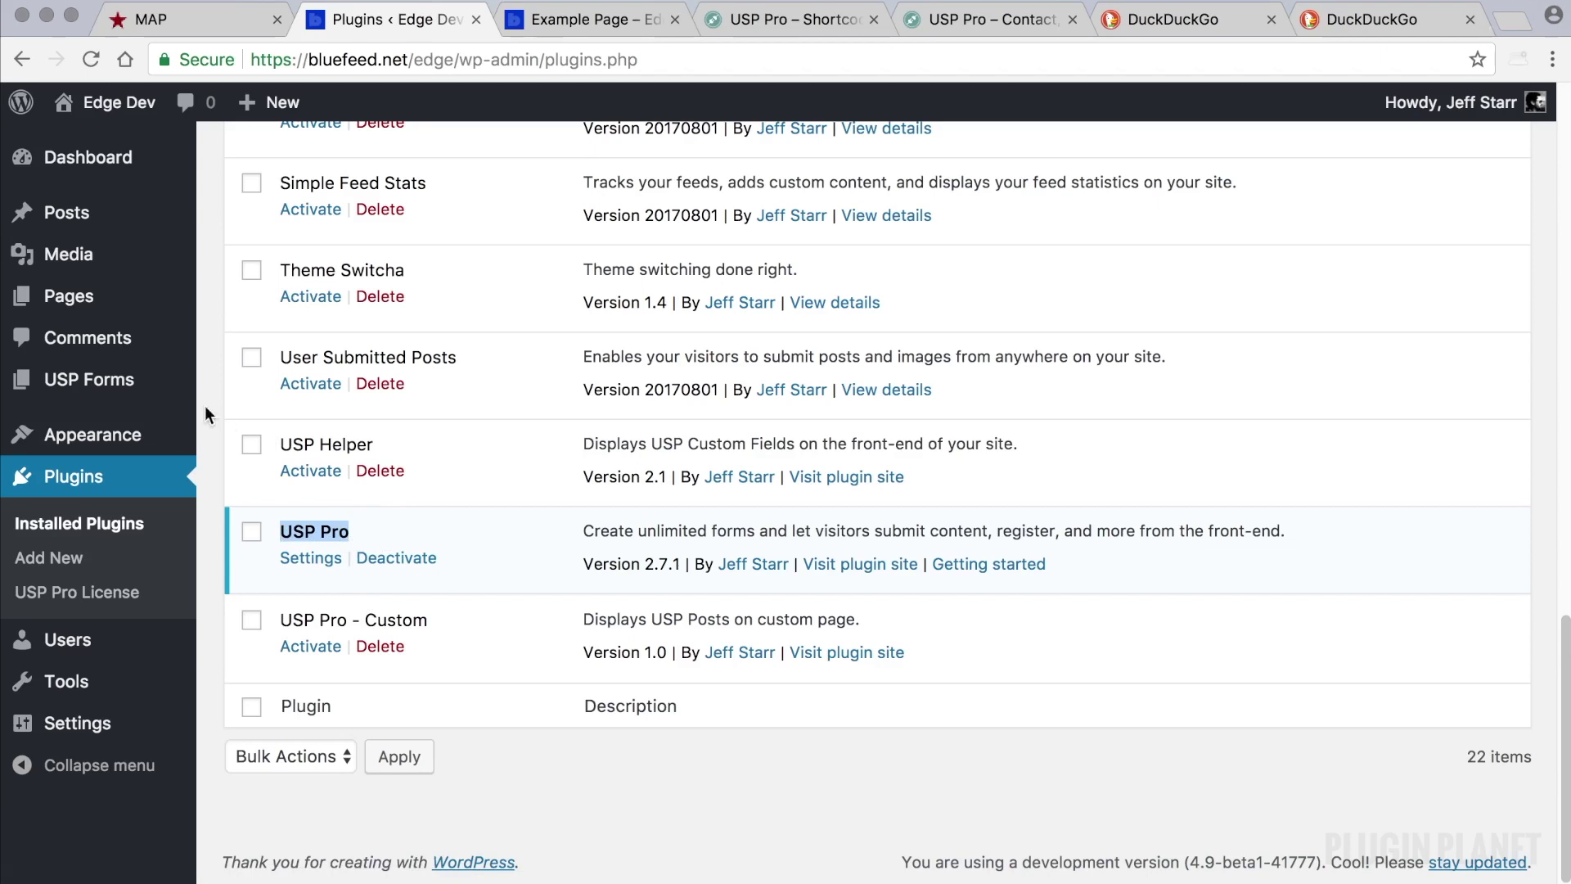
click(105, 385)
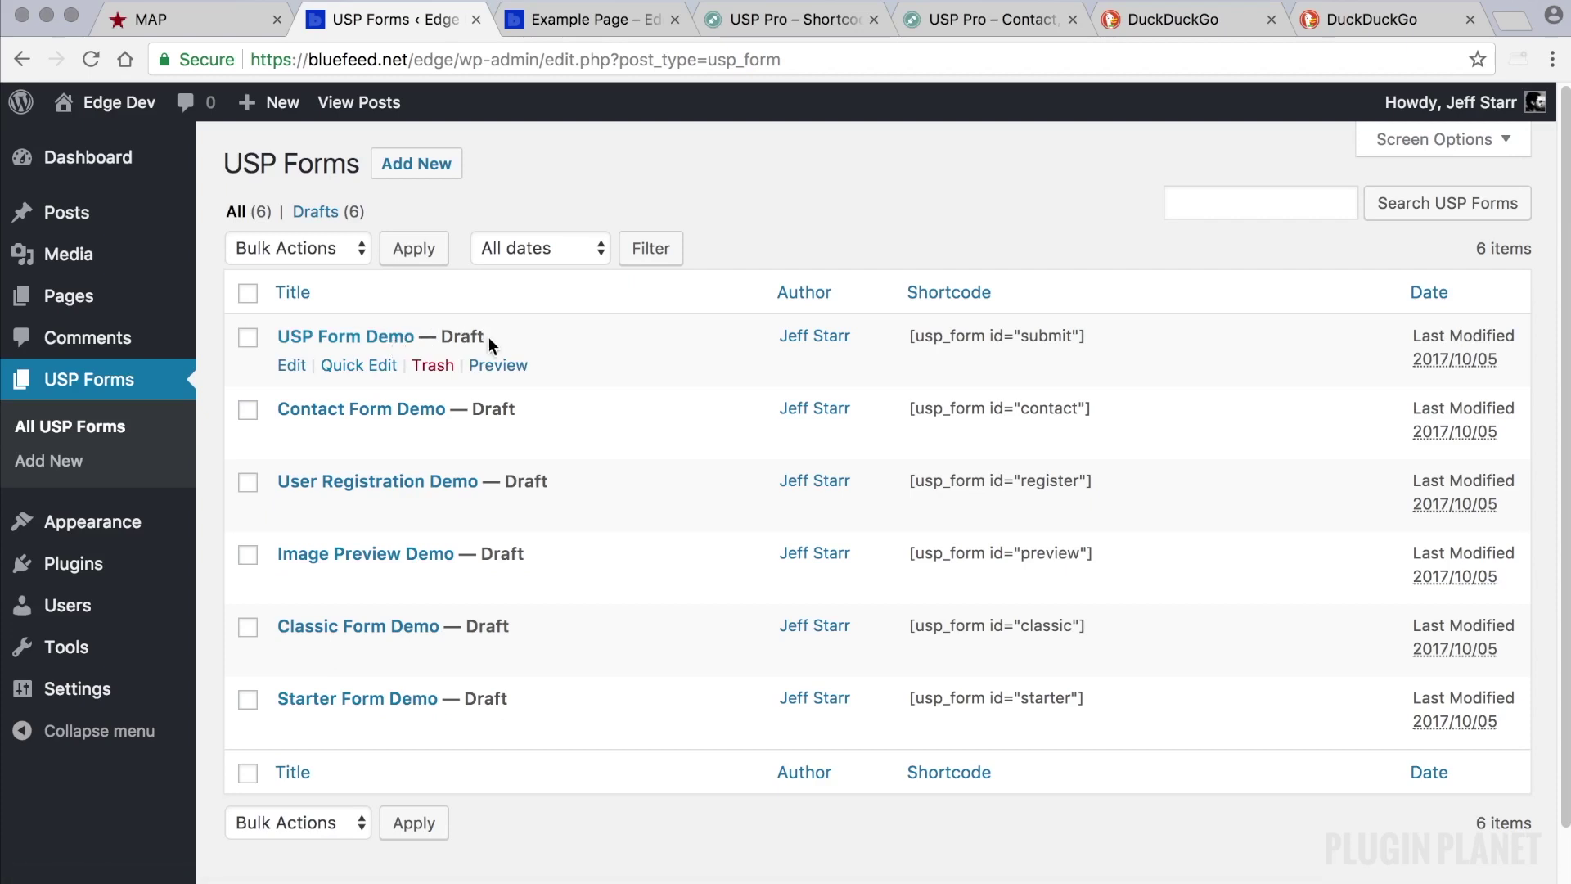
mouse_move(491, 636)
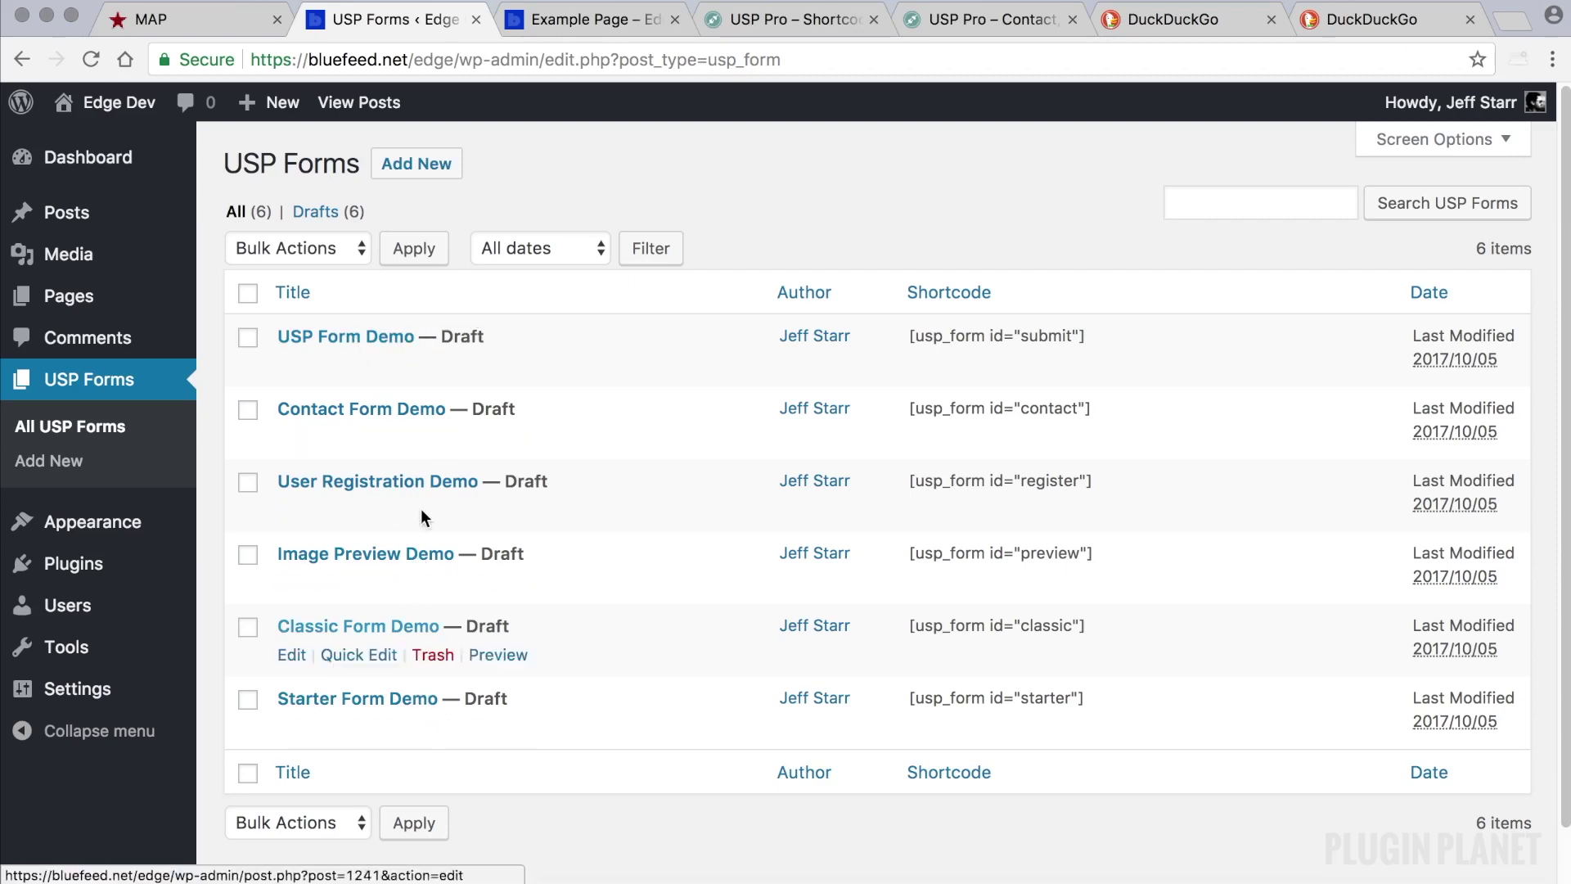
- Publish USP Form Demo and copy its shortcode from the forms list
click(346, 335)
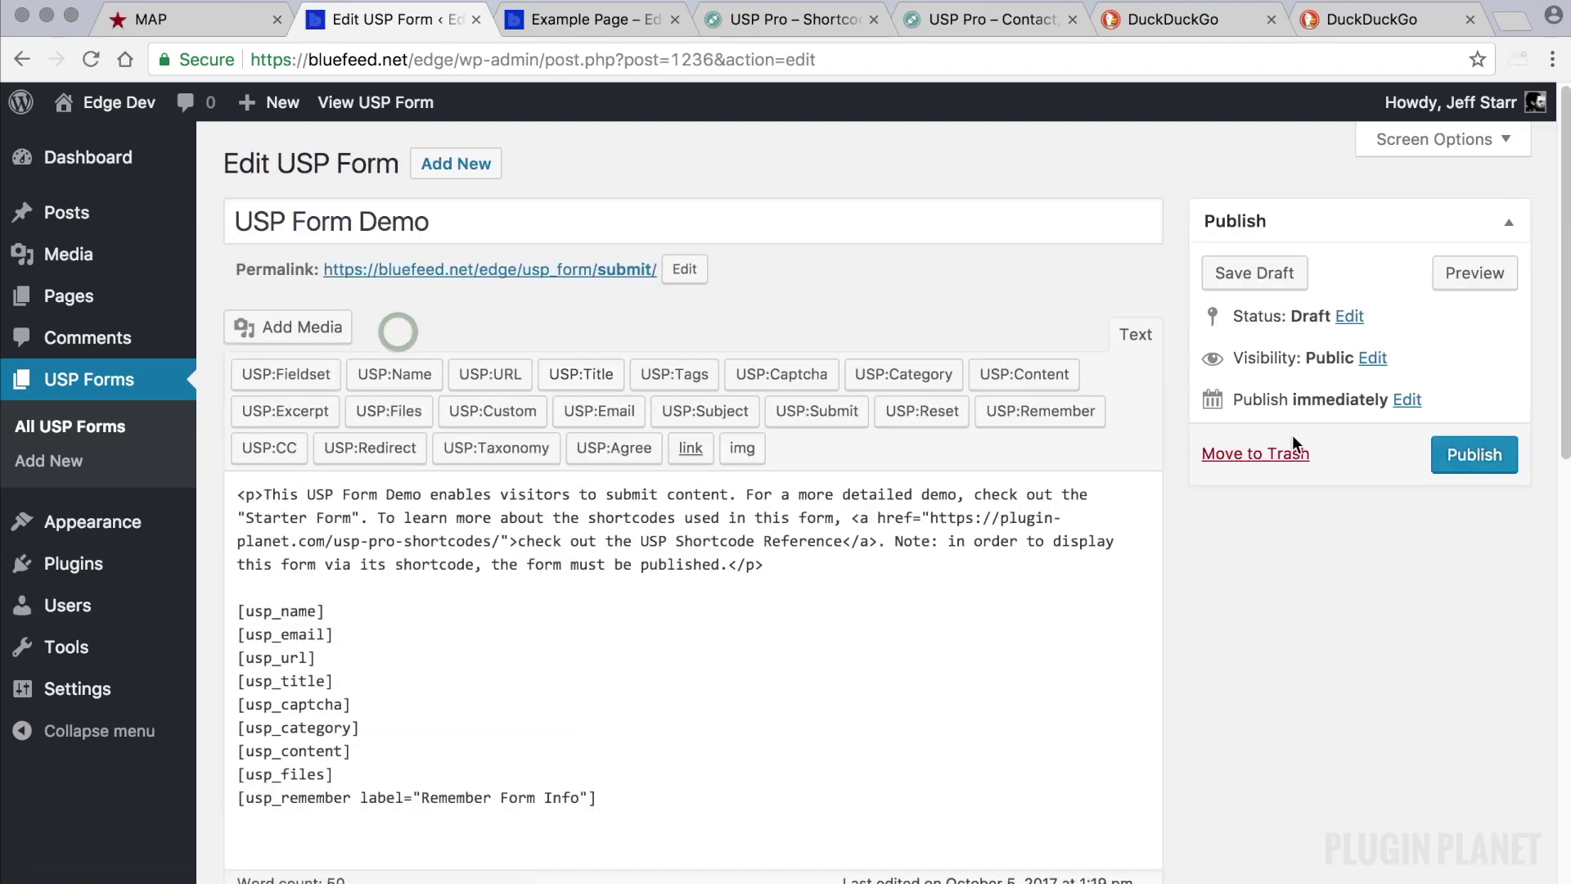
click(1475, 455)
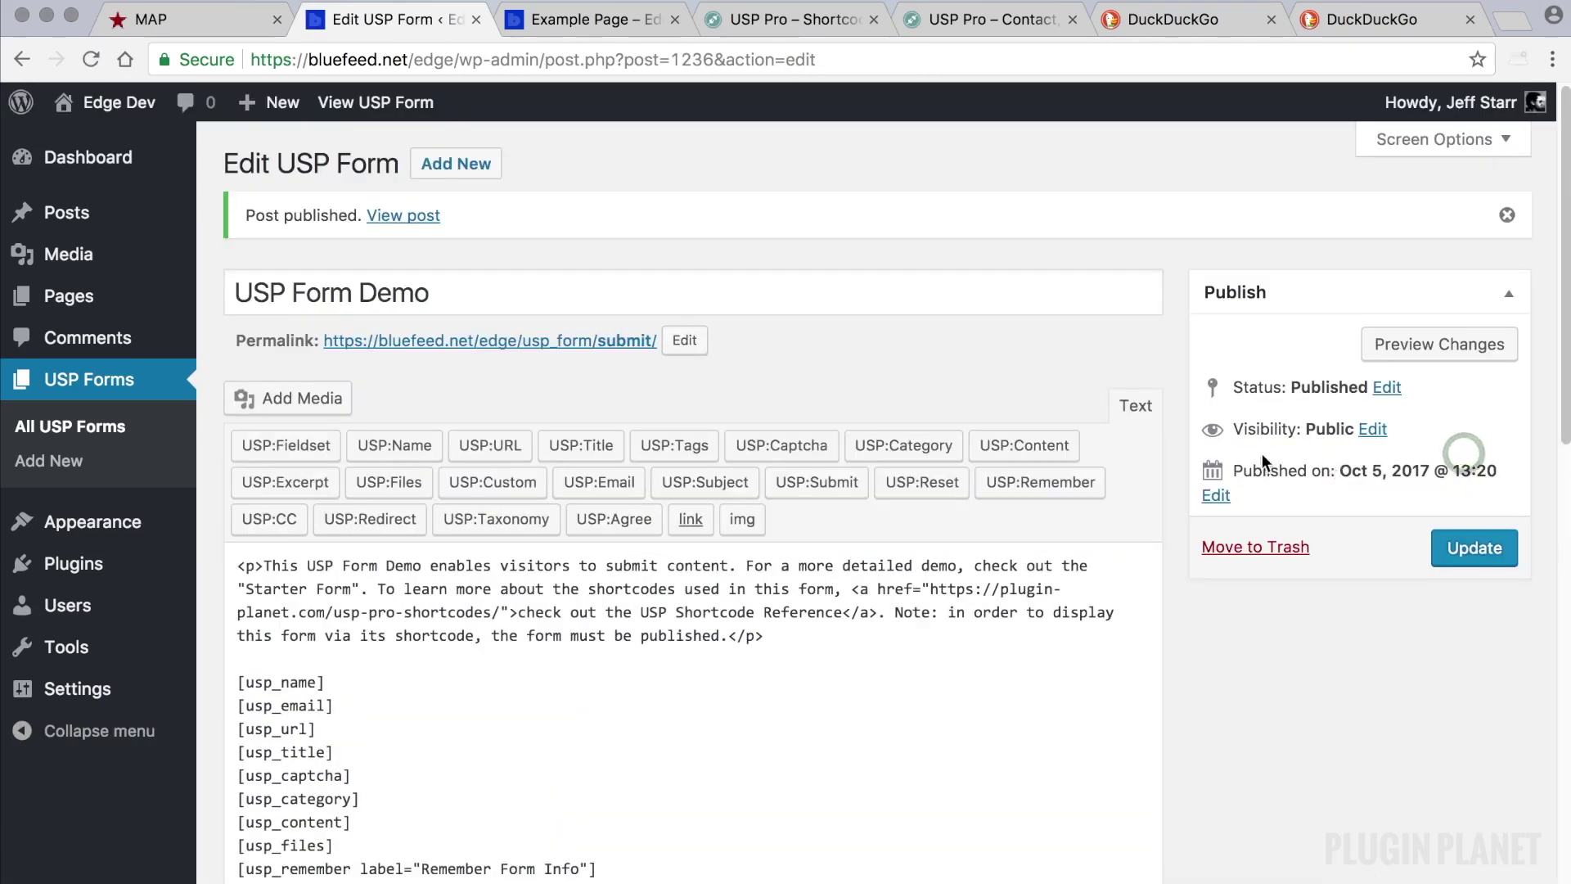
click(47, 425)
mouse_move(1052, 336)
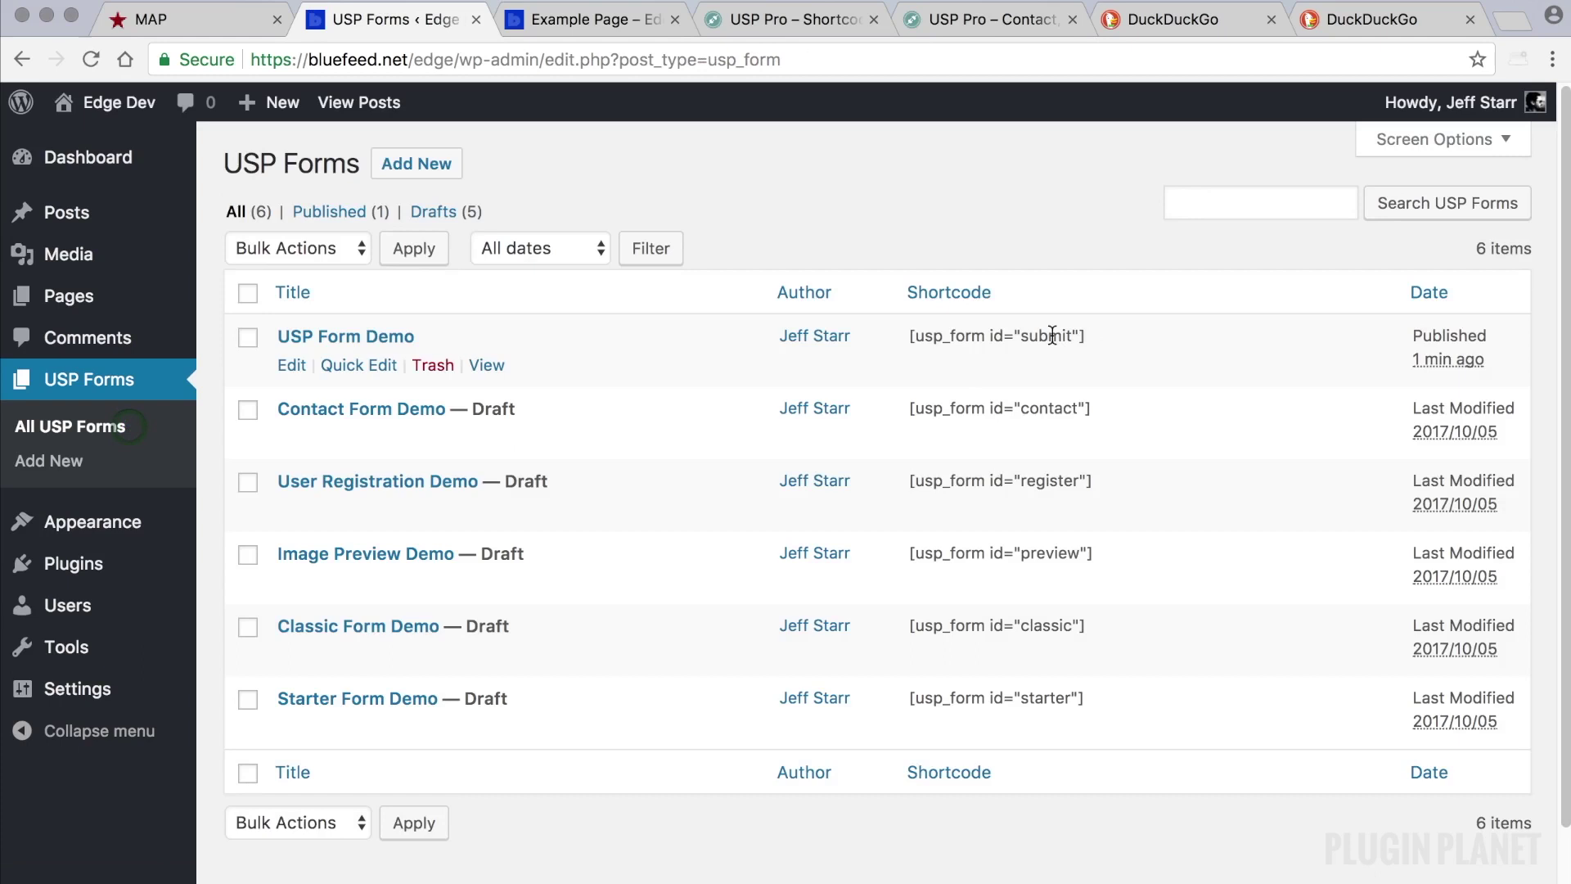
drag(1004, 335, 913, 341)
key(super+c)
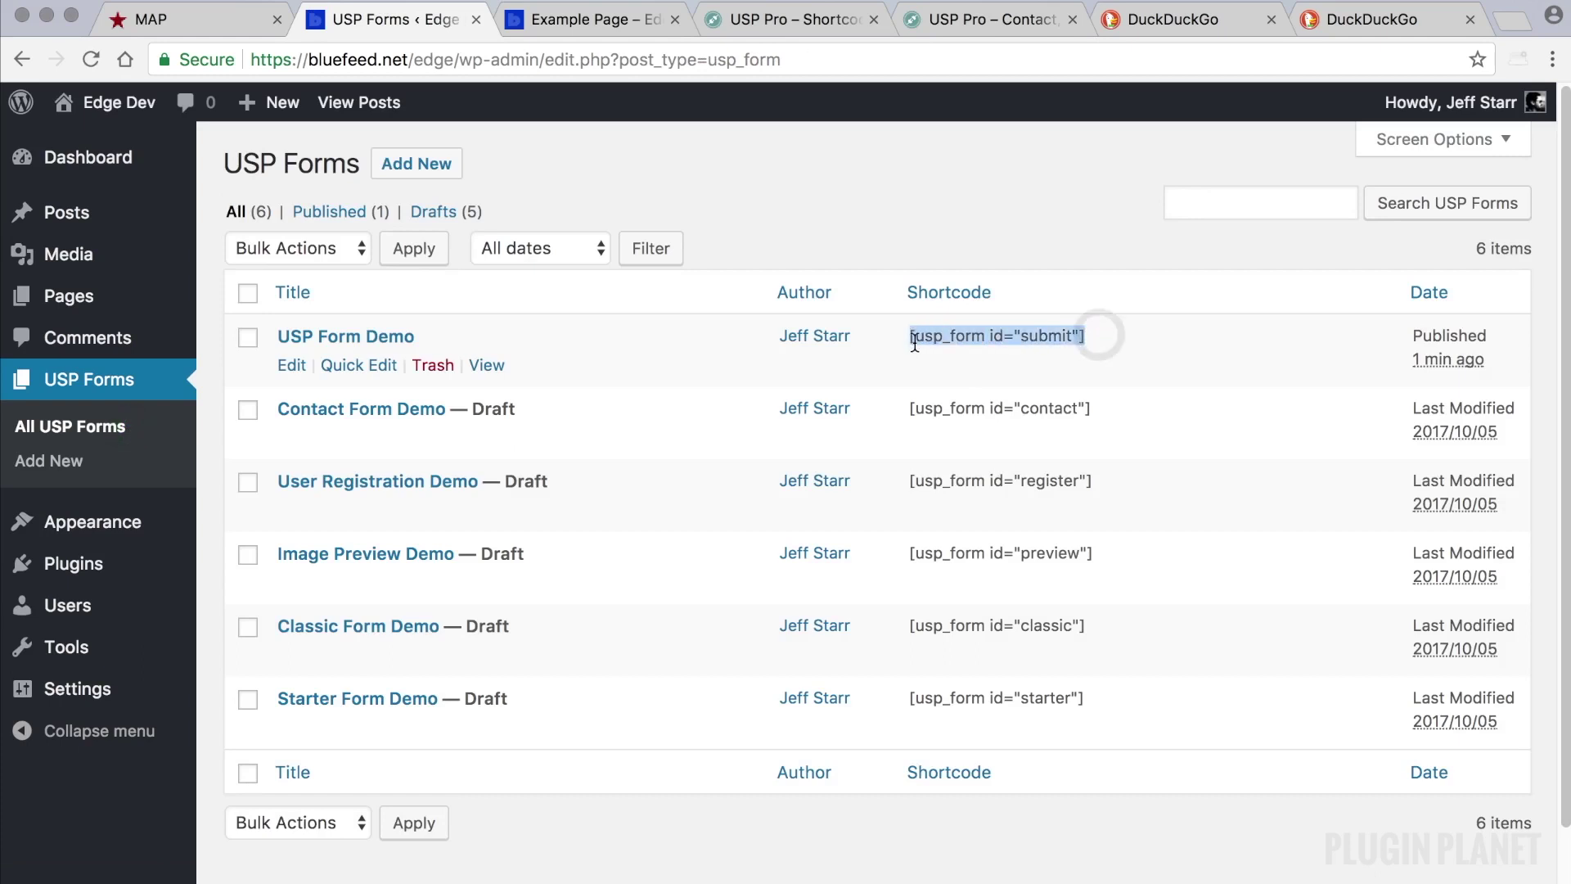
- Paste the shortcode into Example Page, update it, and open the live page in a new tab
click(70, 295)
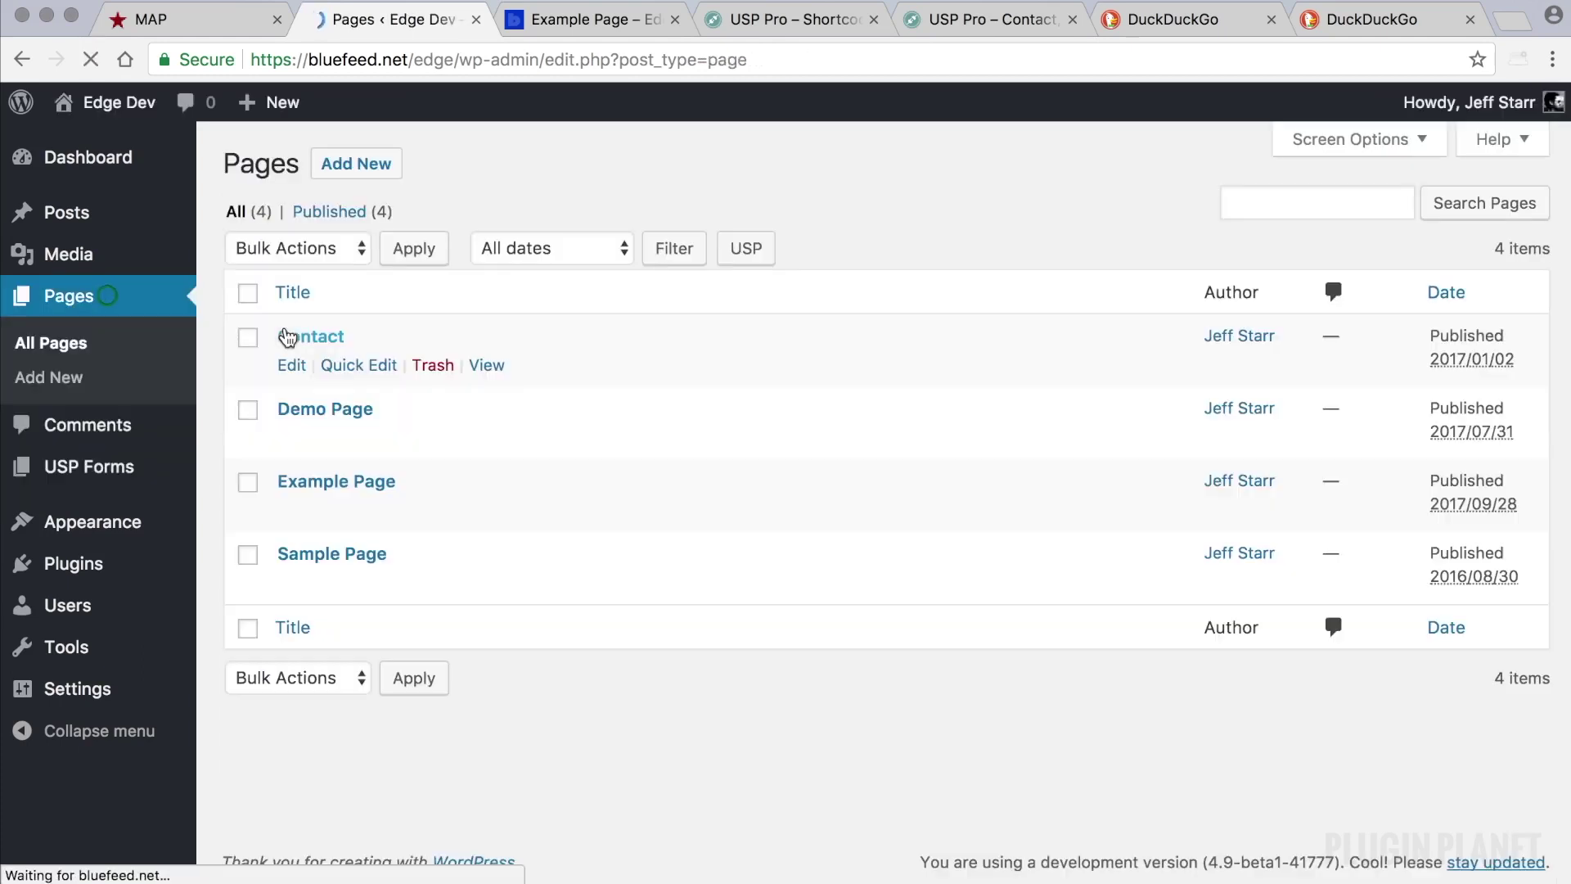
click(347, 482)
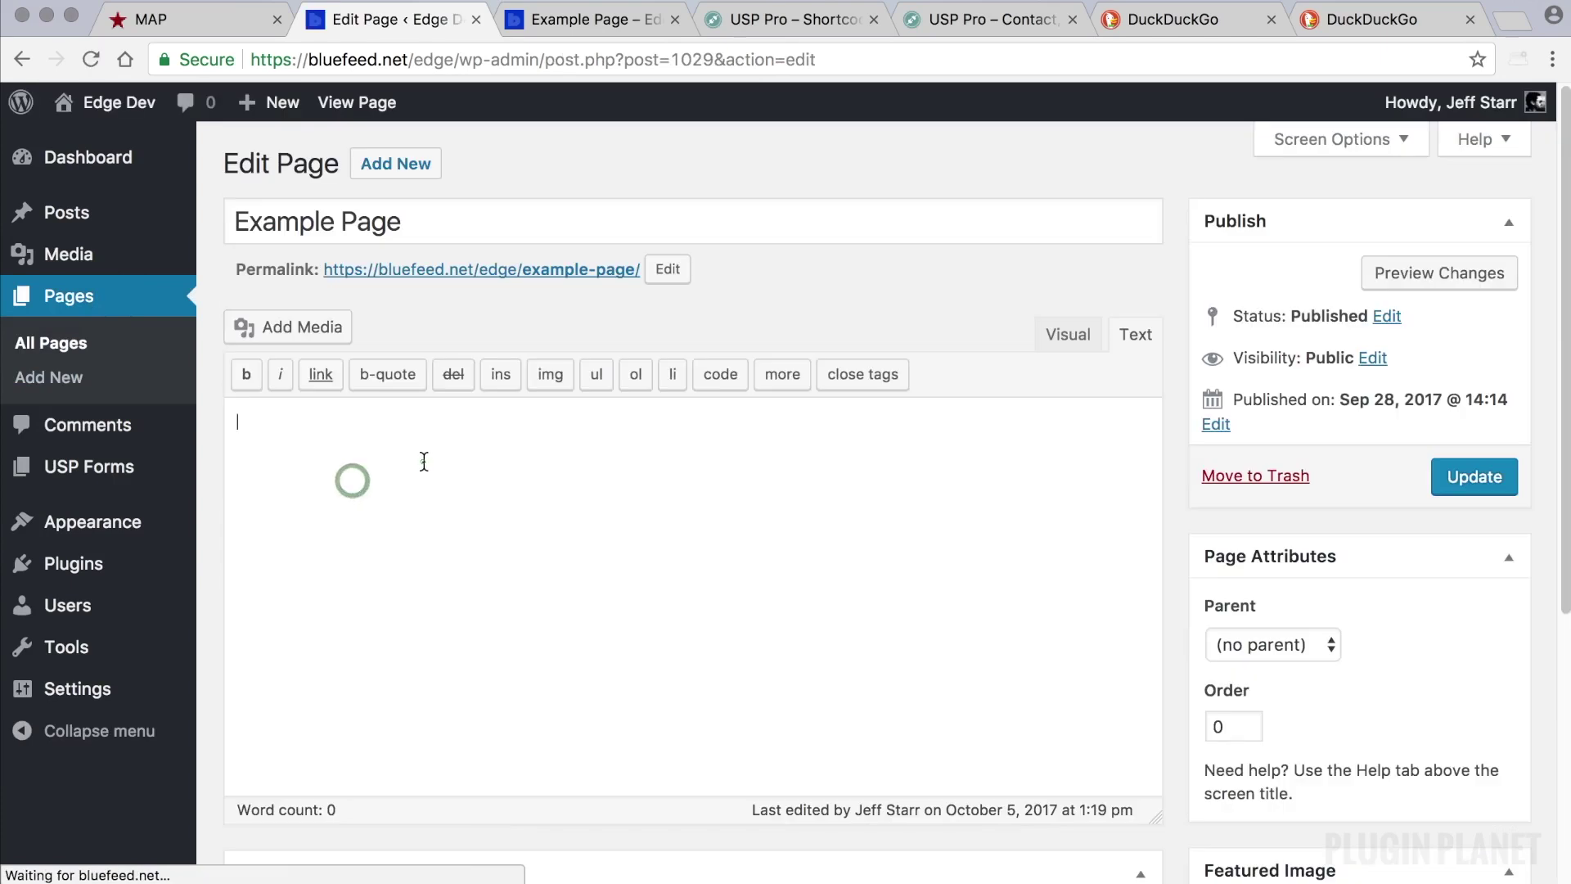
click(423, 462)
key(super+v)
click(1475, 476)
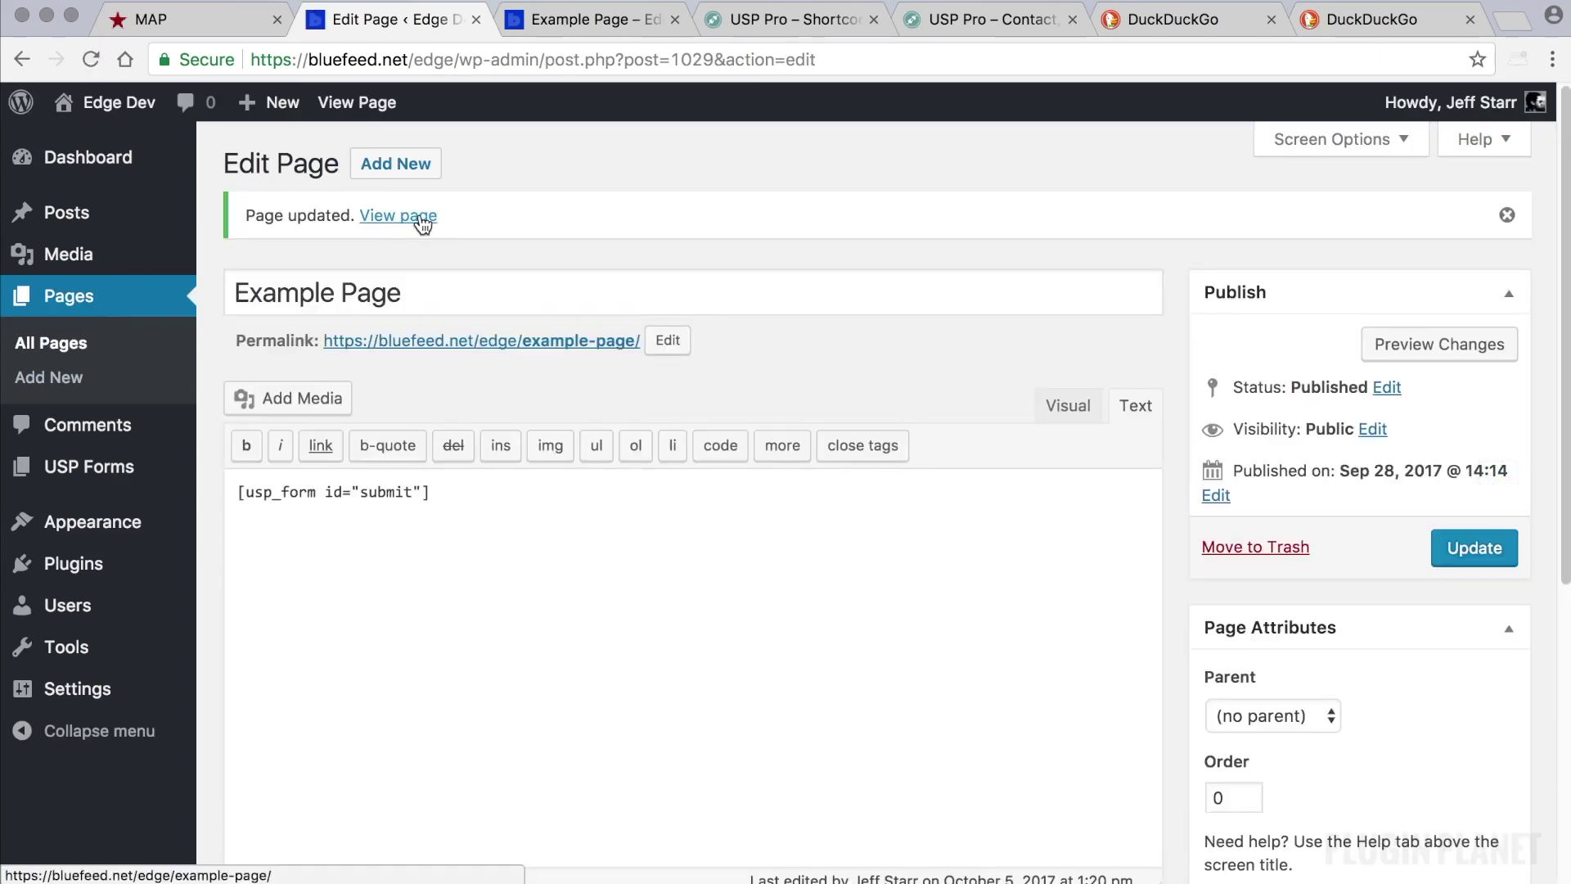
right_click(424, 216)
click(540, 229)
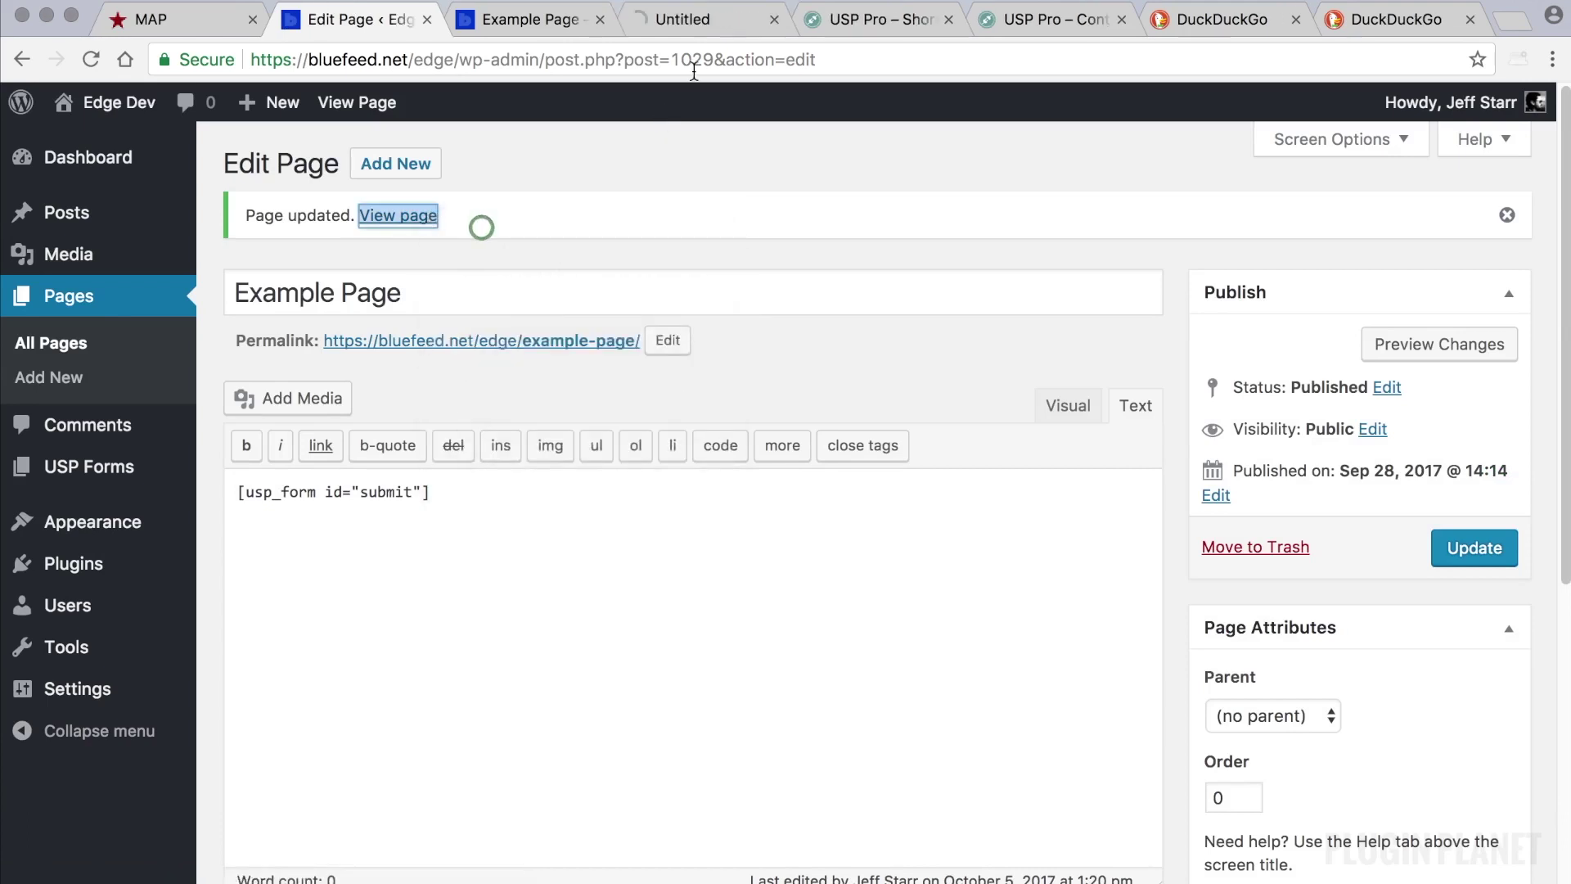
click(599, 19)
click(541, 22)
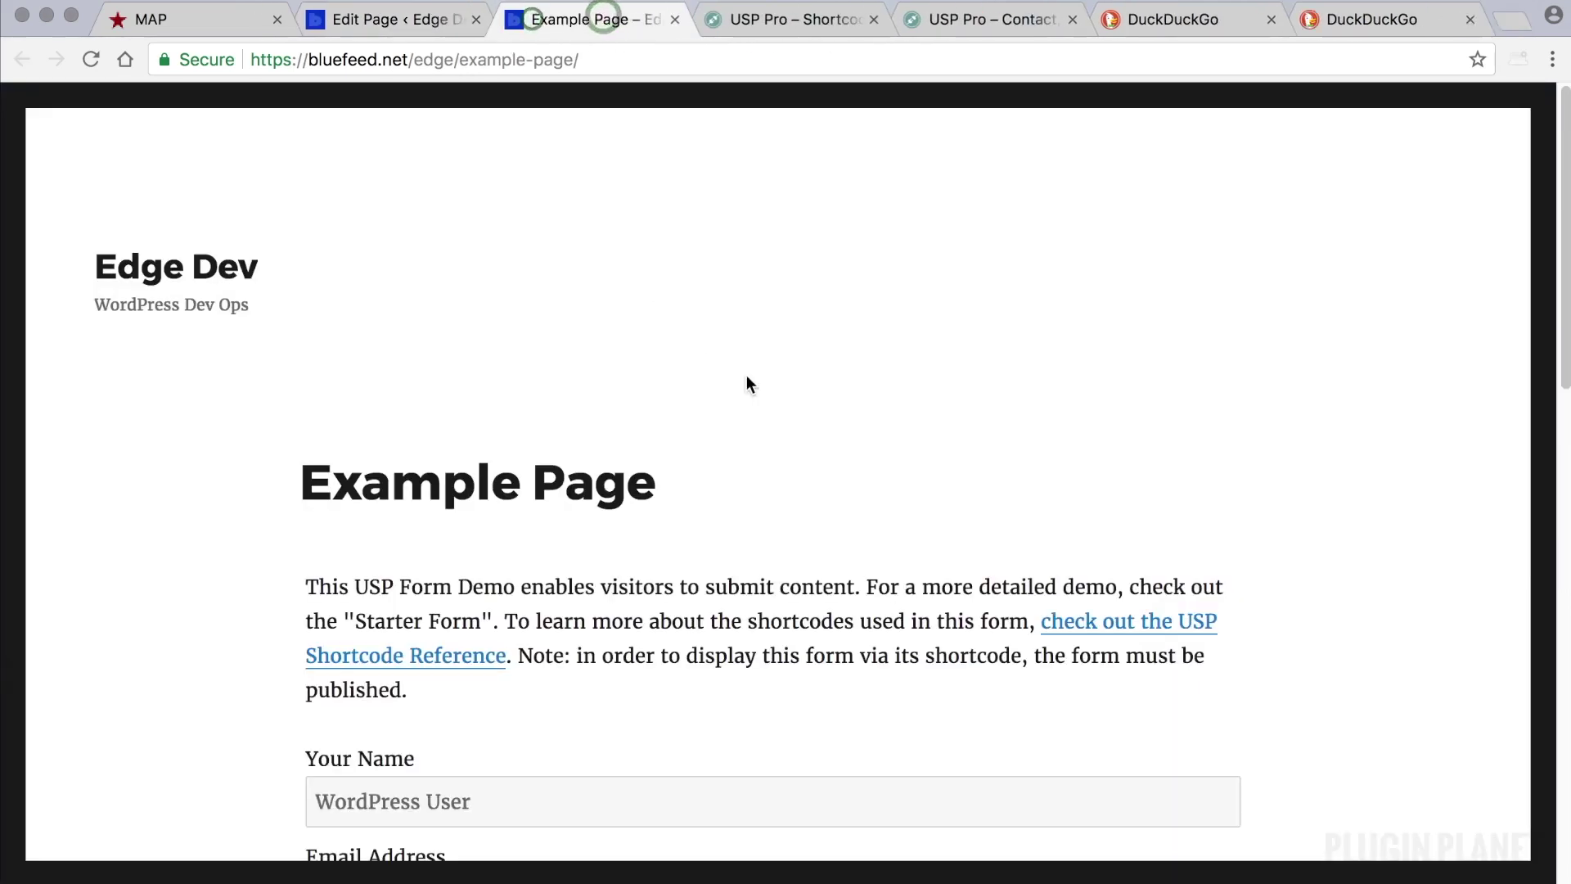
scroll(747, 375, down, 3)
scroll(746, 375, down, 3)
scroll(747, 377, down, 3)
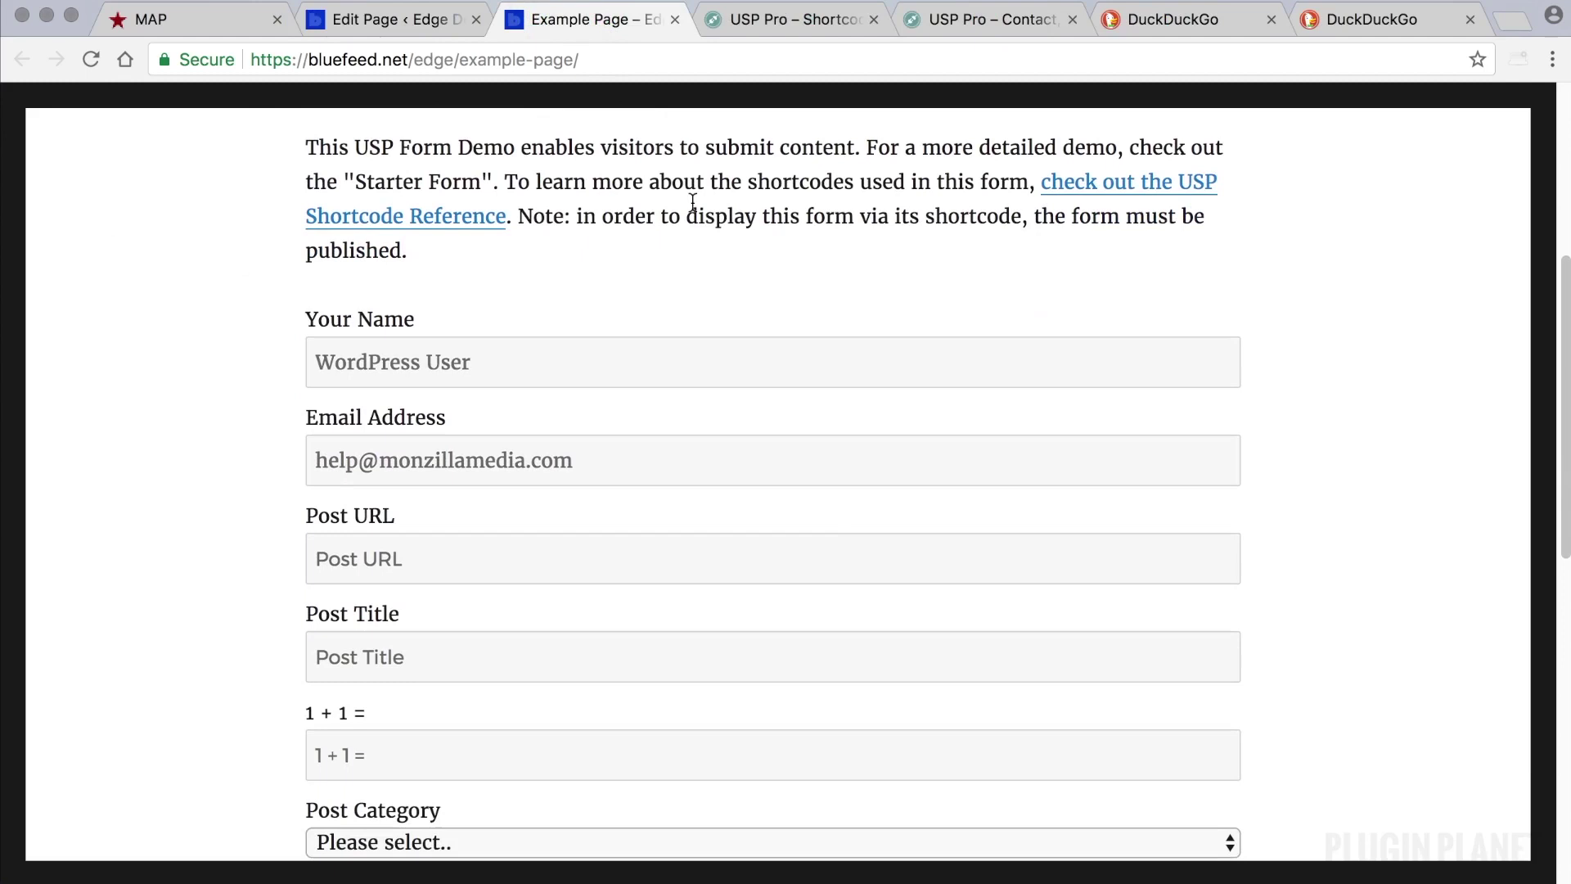
click(618, 61)
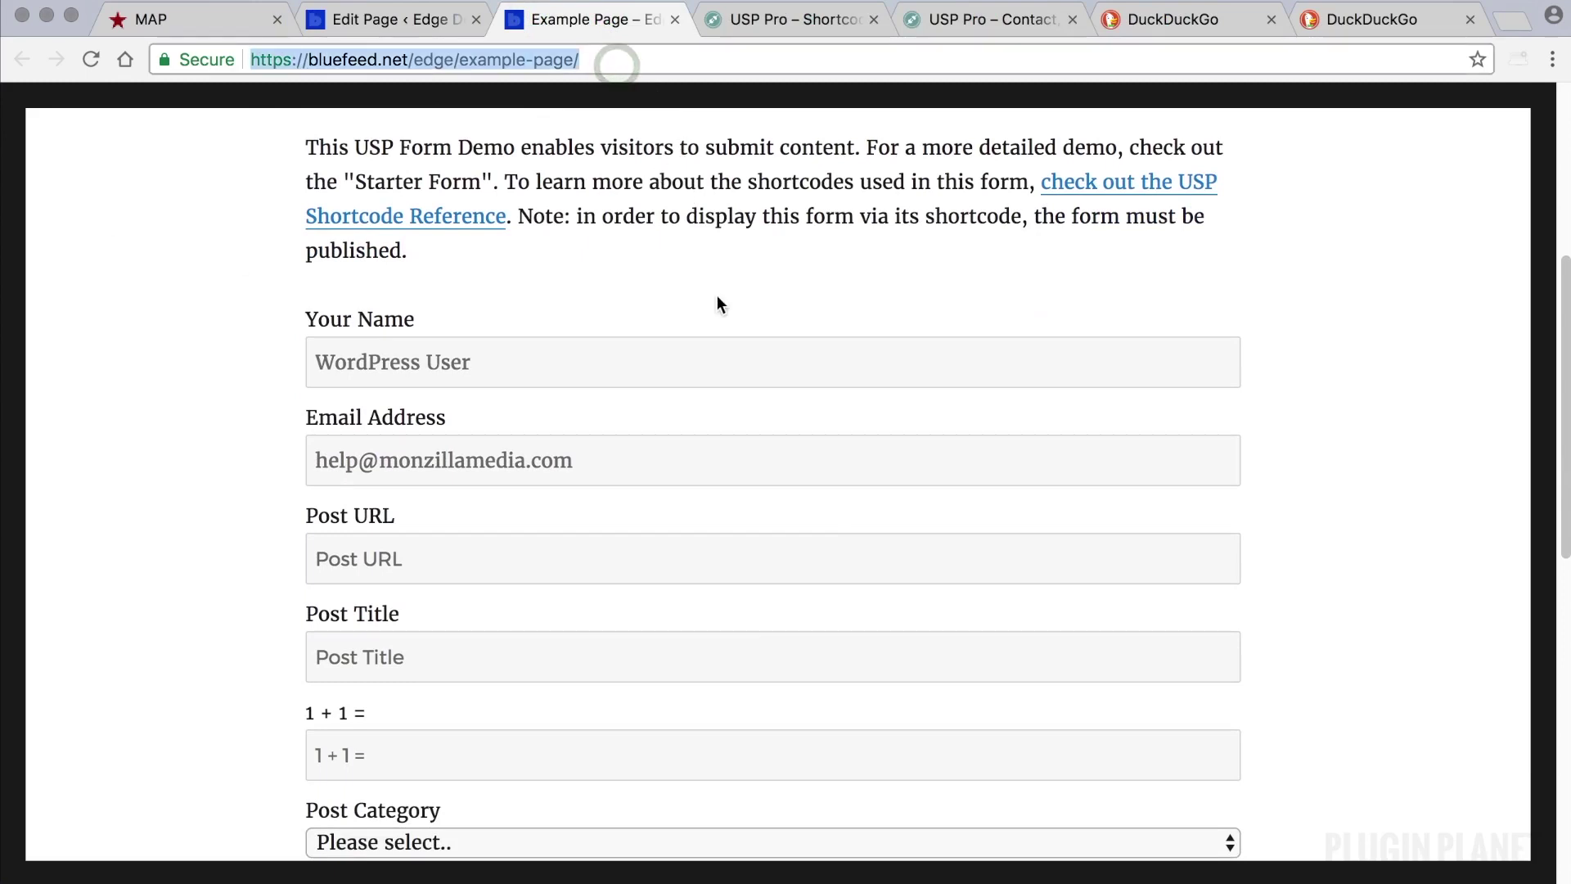
scroll(717, 306, down, 2)
scroll(717, 306, down, 2)
scroll(717, 312, down, 3)
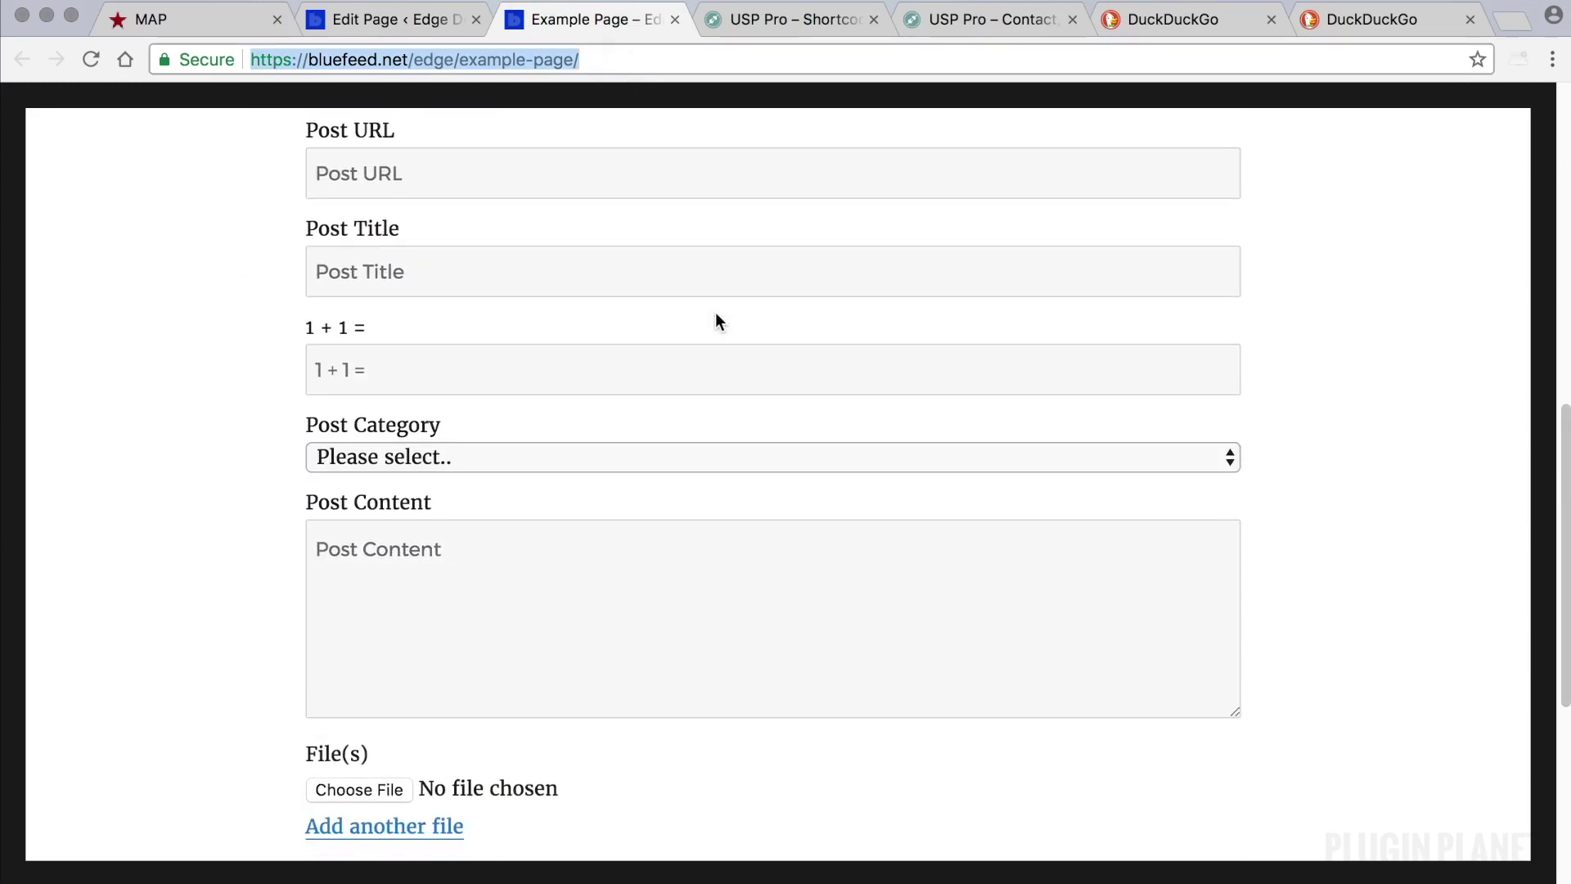
scroll(716, 313, down, 2)
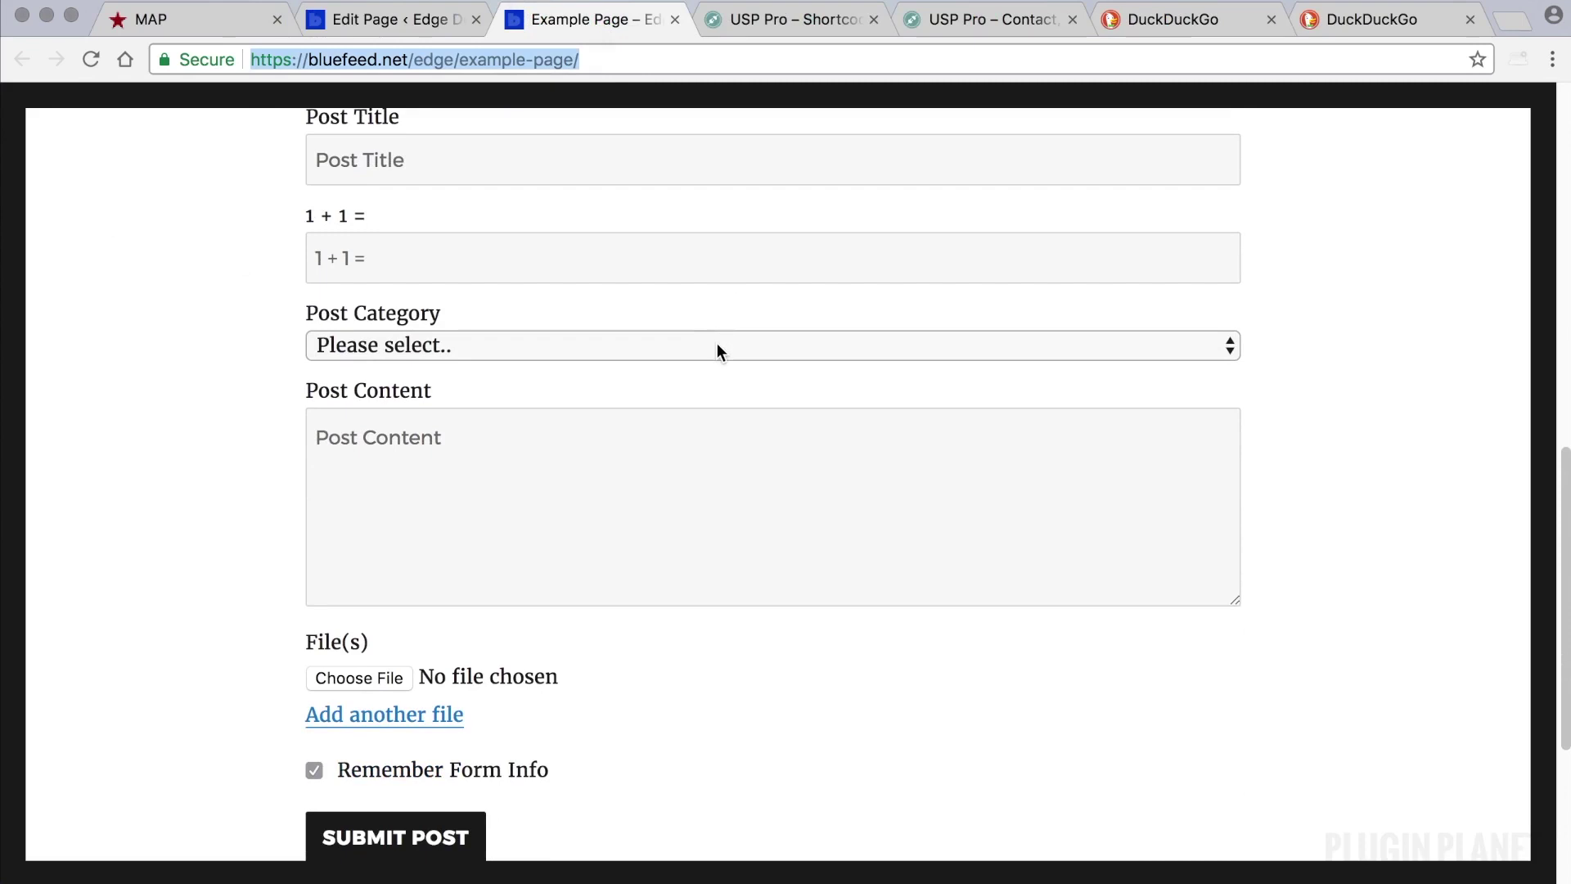
scroll(718, 349, down, 2)
scroll(730, 416, up, 4)
scroll(730, 417, up, 3)
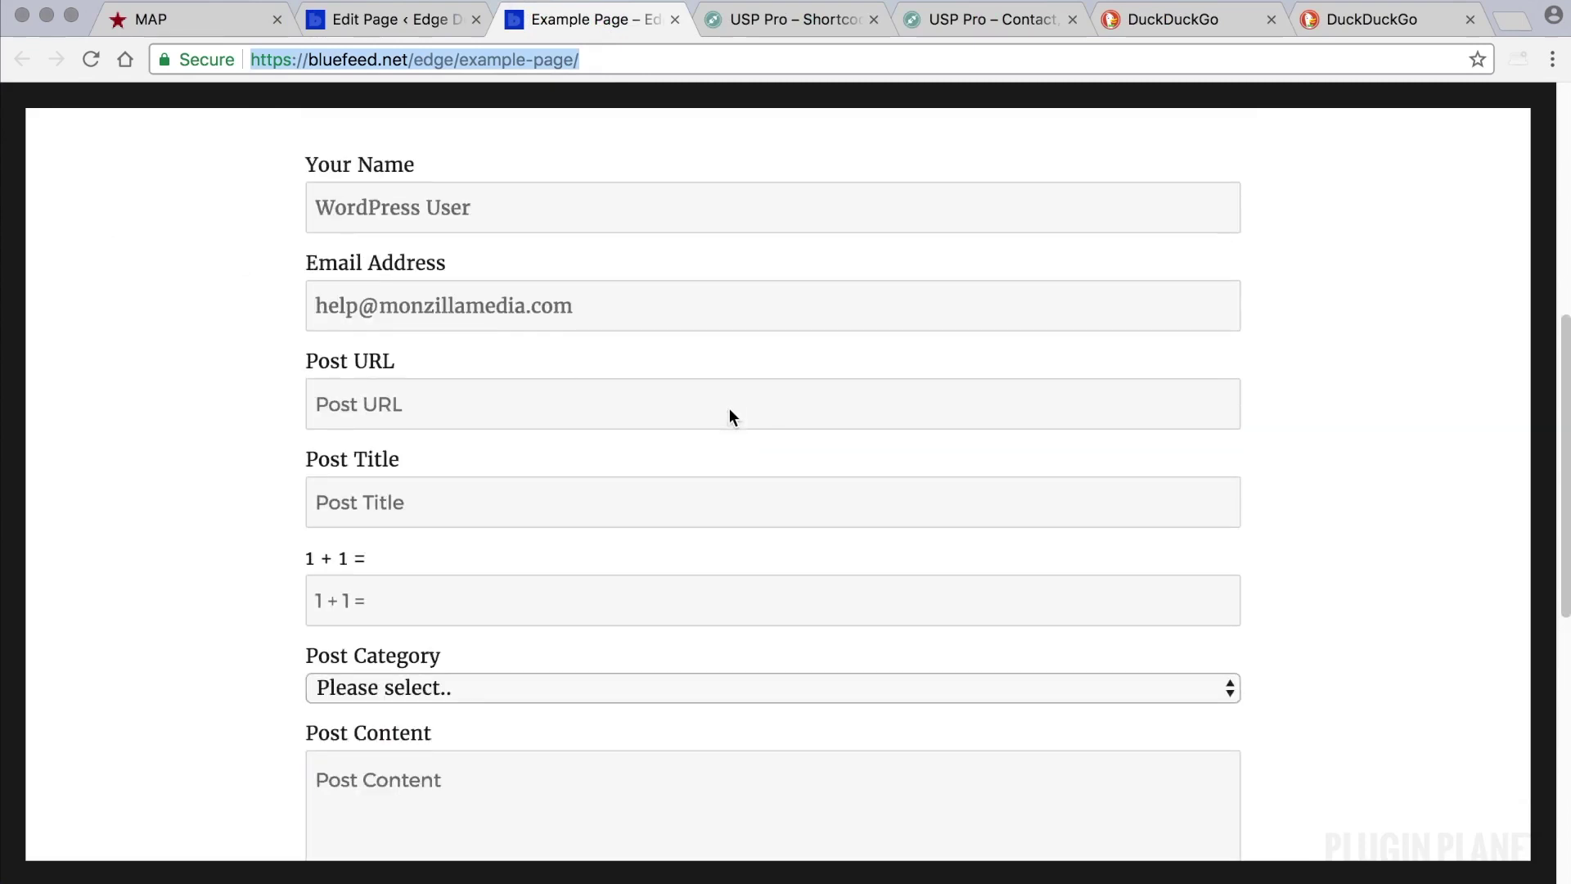
scroll(729, 417, up, 2)
scroll(729, 416, up, 2)
scroll(730, 416, up, 1)
scroll(727, 416, up, 1)
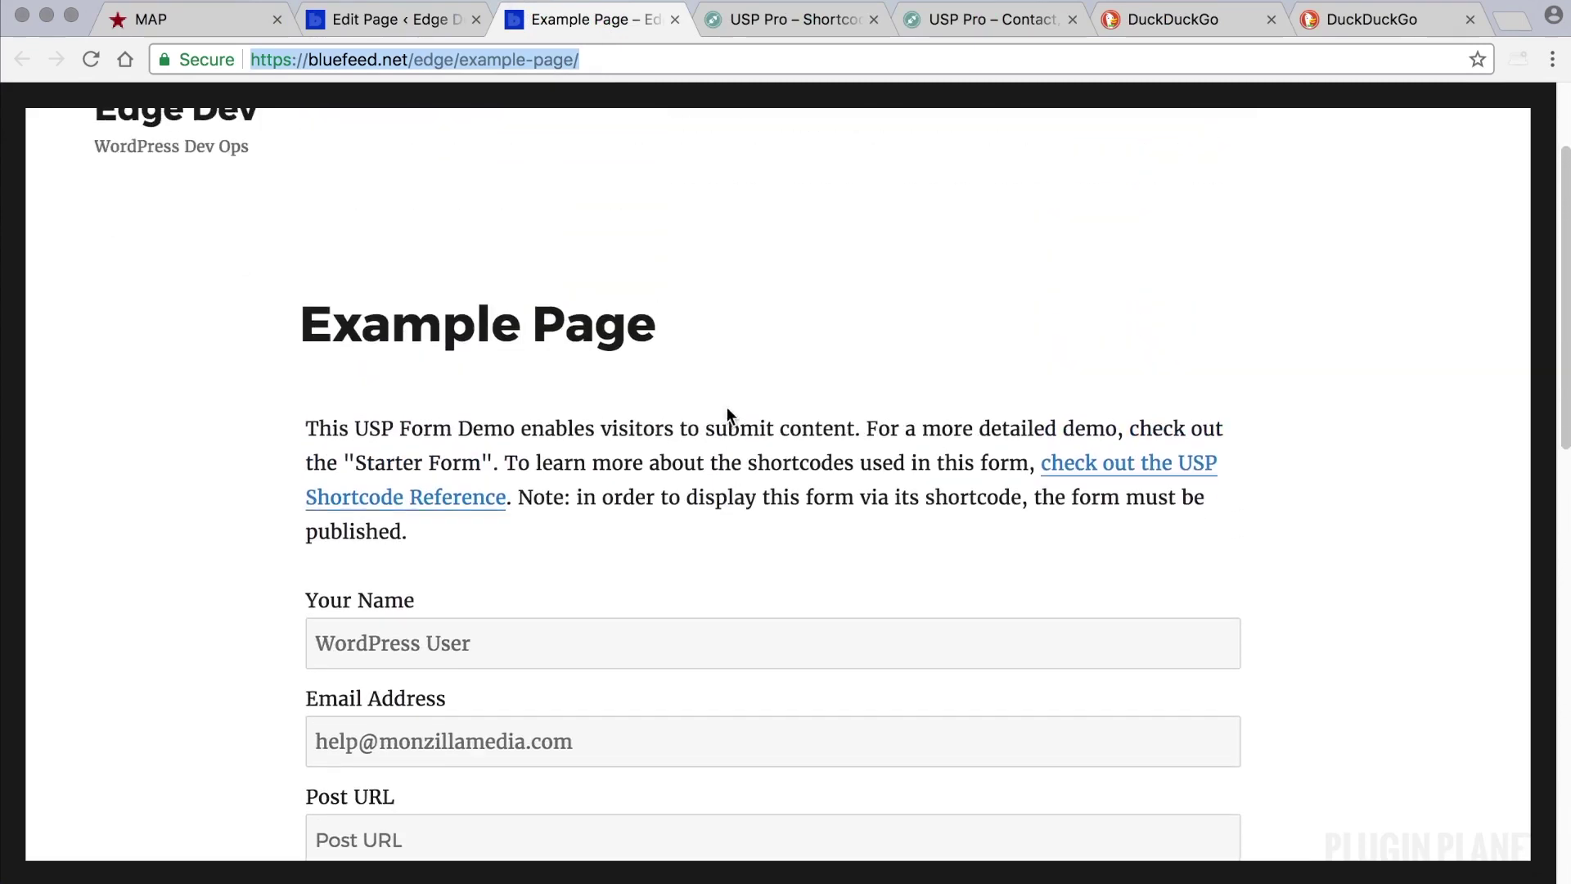
scroll(728, 416, down, 2)
scroll(726, 417, down, 3)
scroll(727, 415, down, 2)
scroll(727, 408, up, 3)
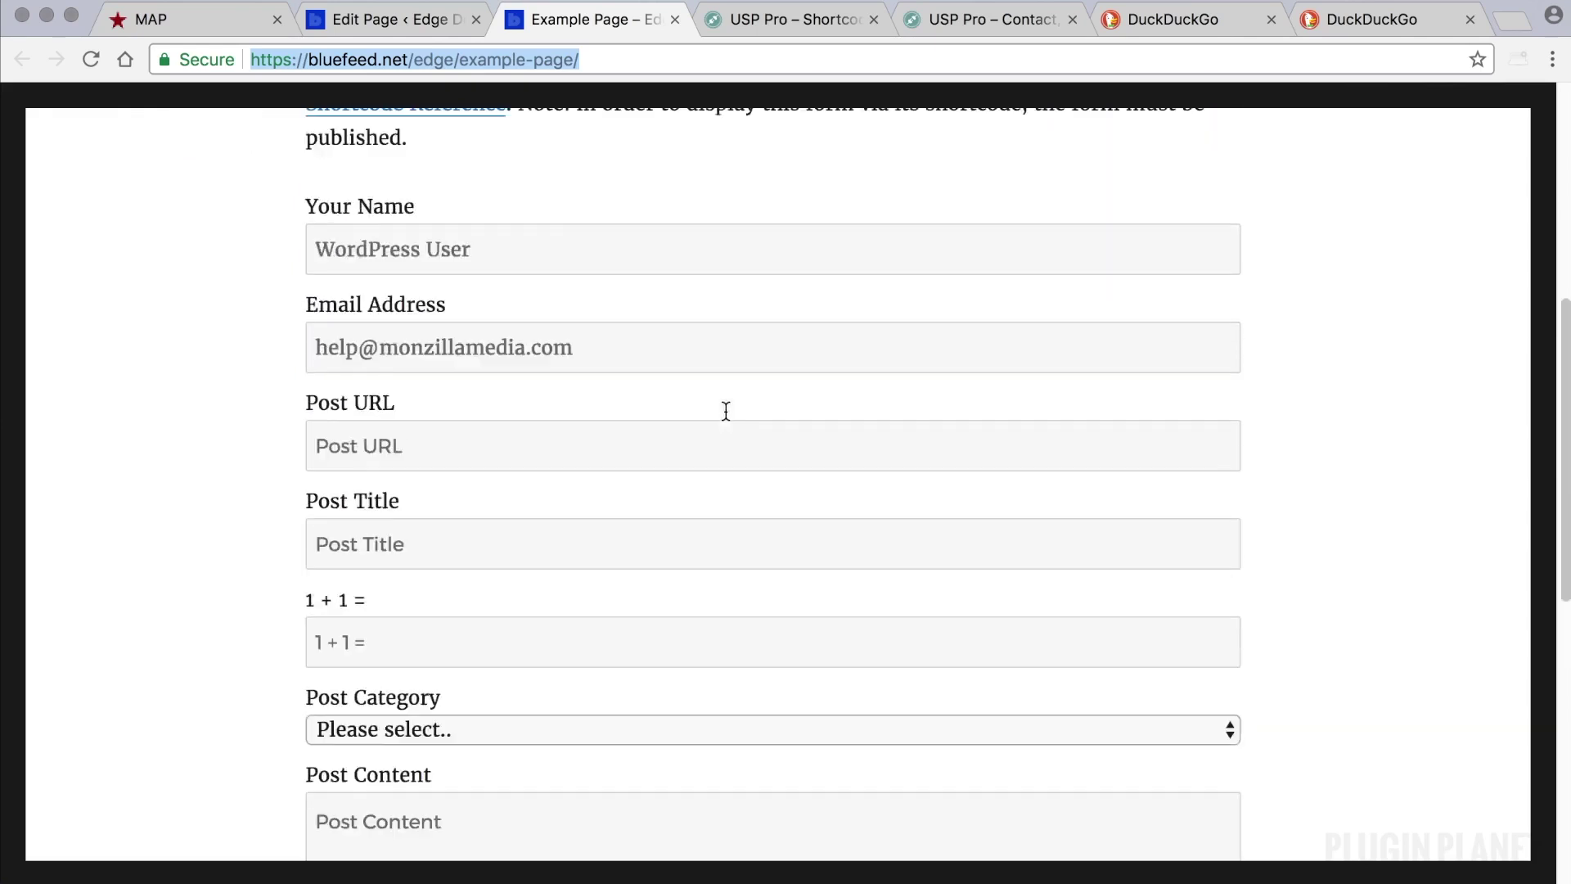
scroll(727, 409, up, 4)
- Create a new USP form titled New Form and publish it with an empty body
click(405, 19)
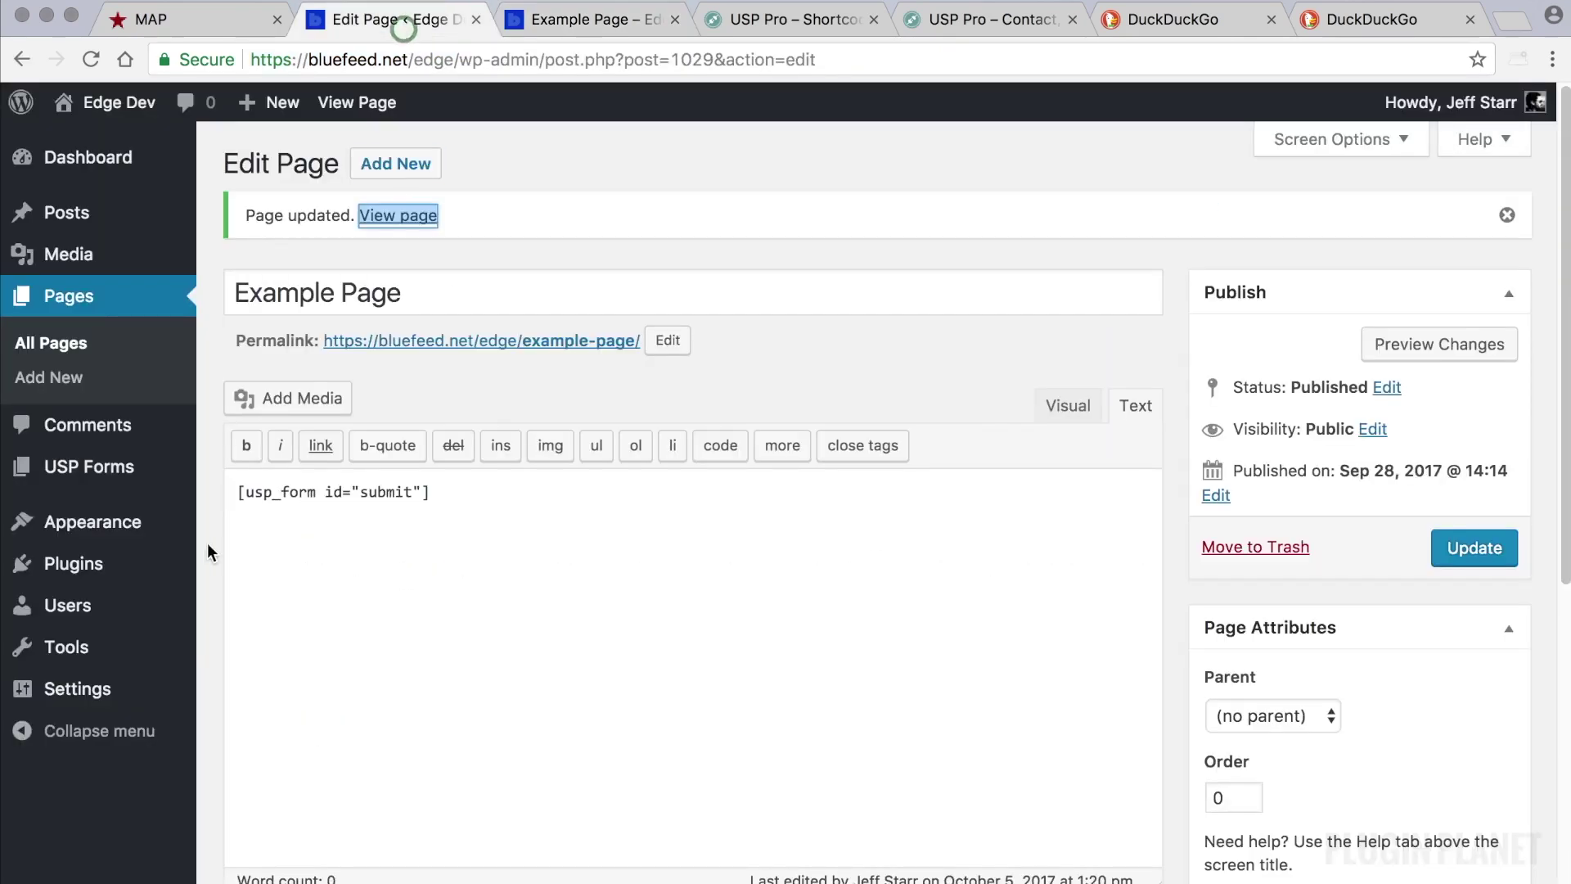
click(88, 467)
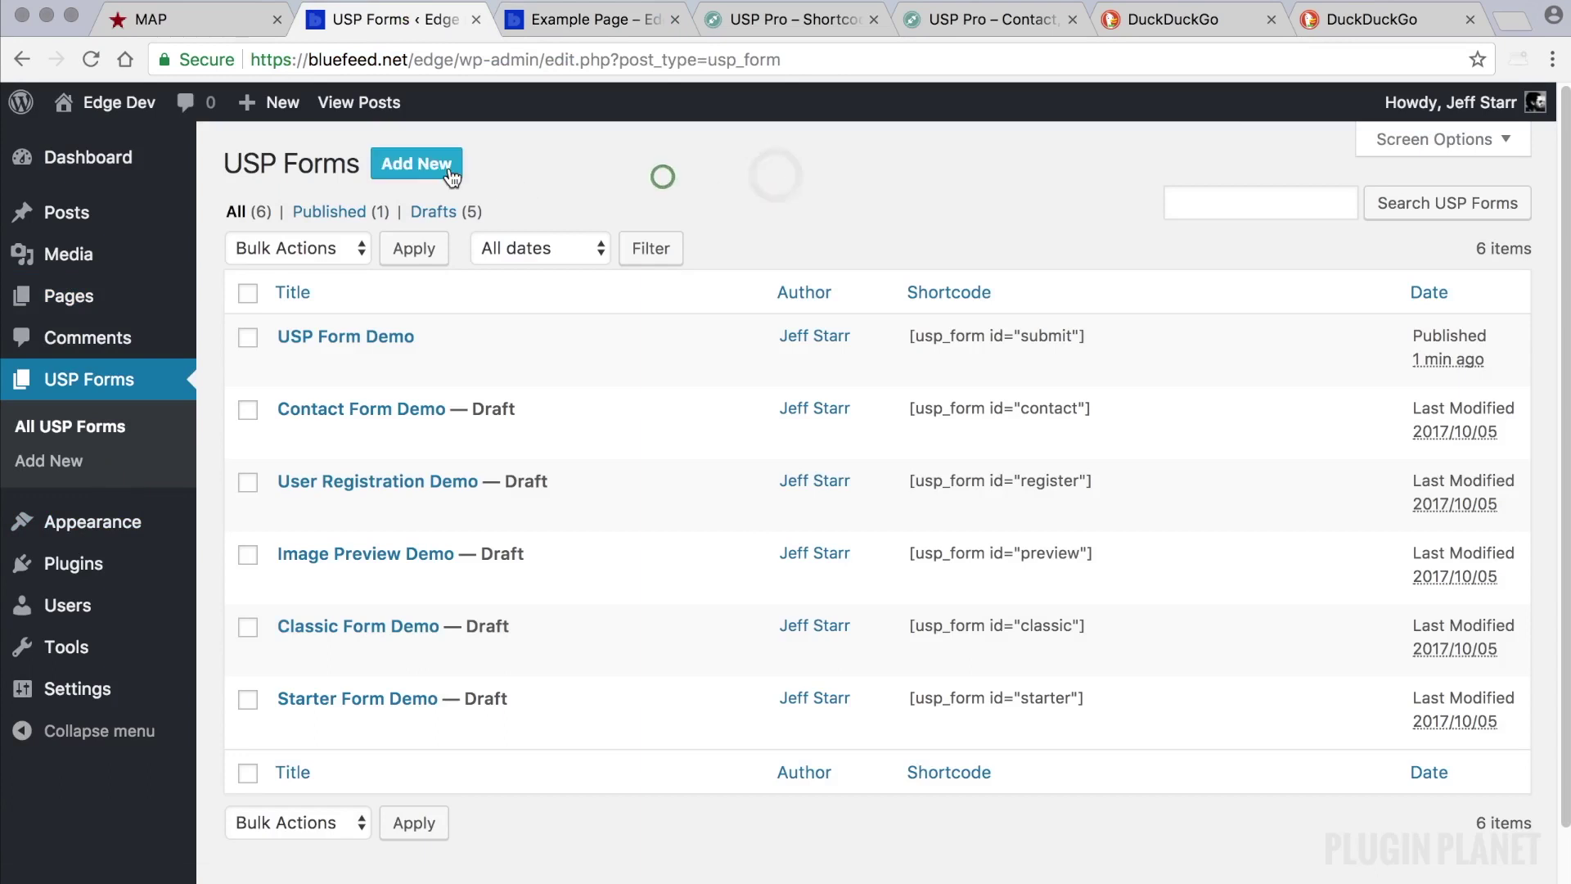
mouse_move(368, 350)
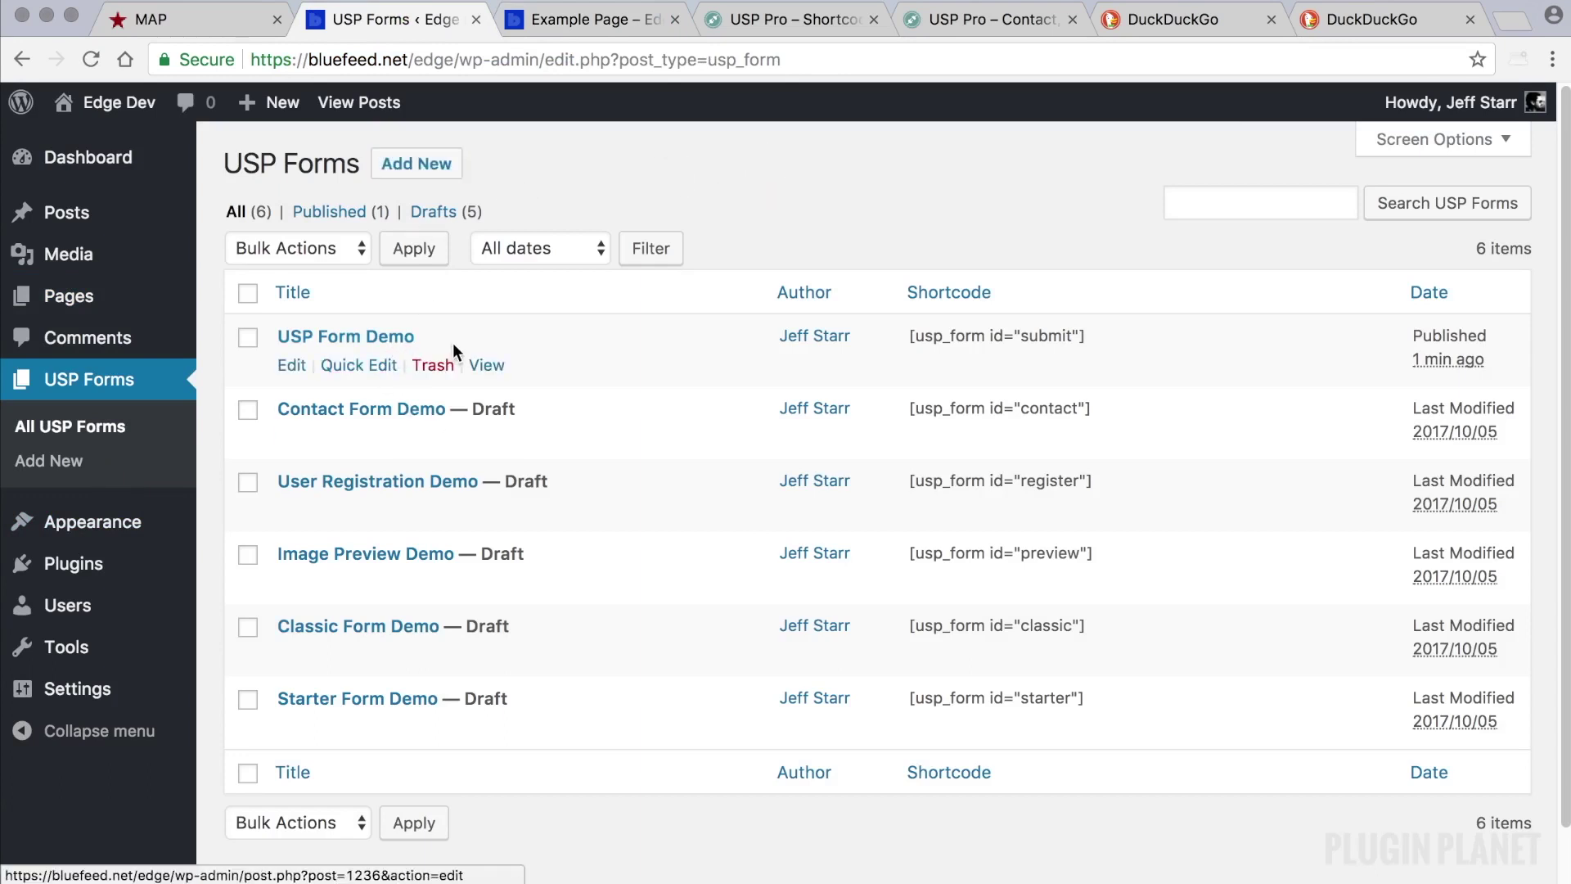
click(417, 164)
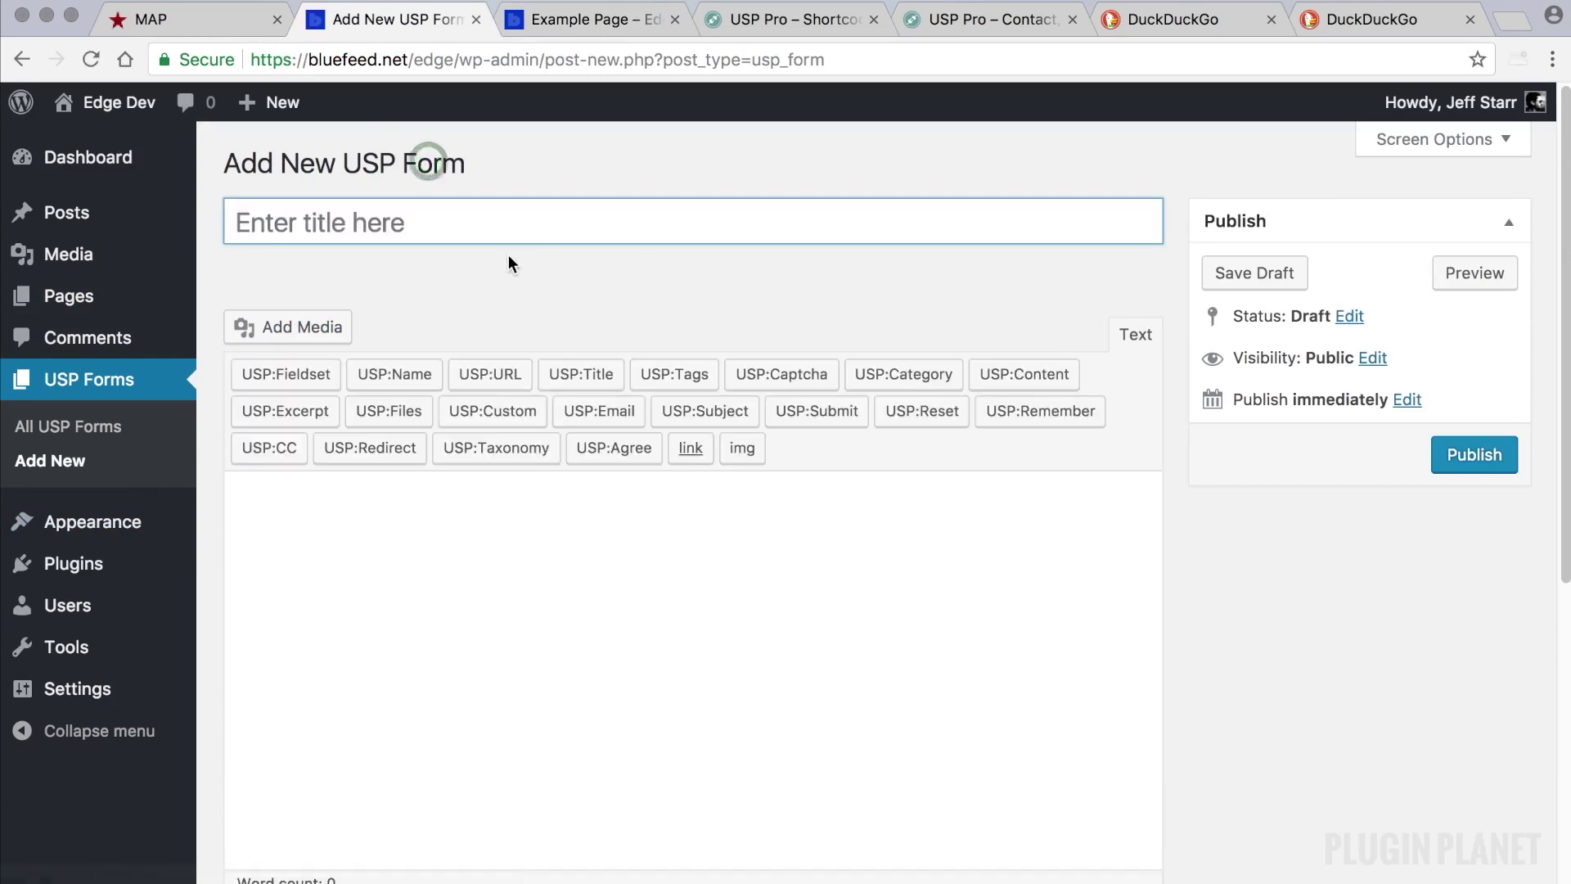
text(New Form)
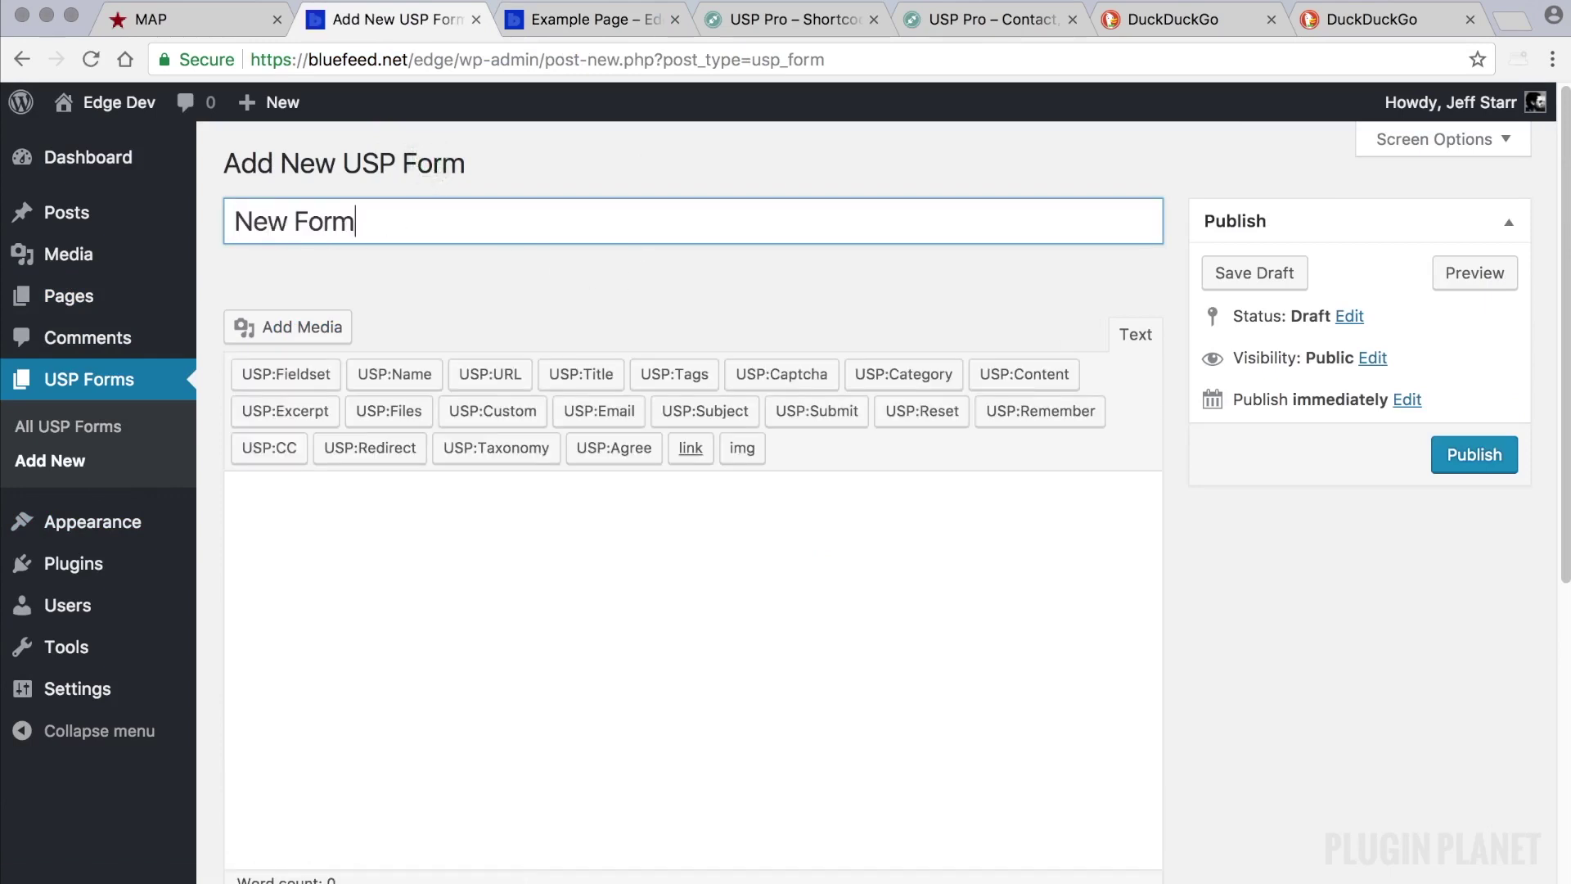
click(543, 662)
scroll(543, 662, down, 2)
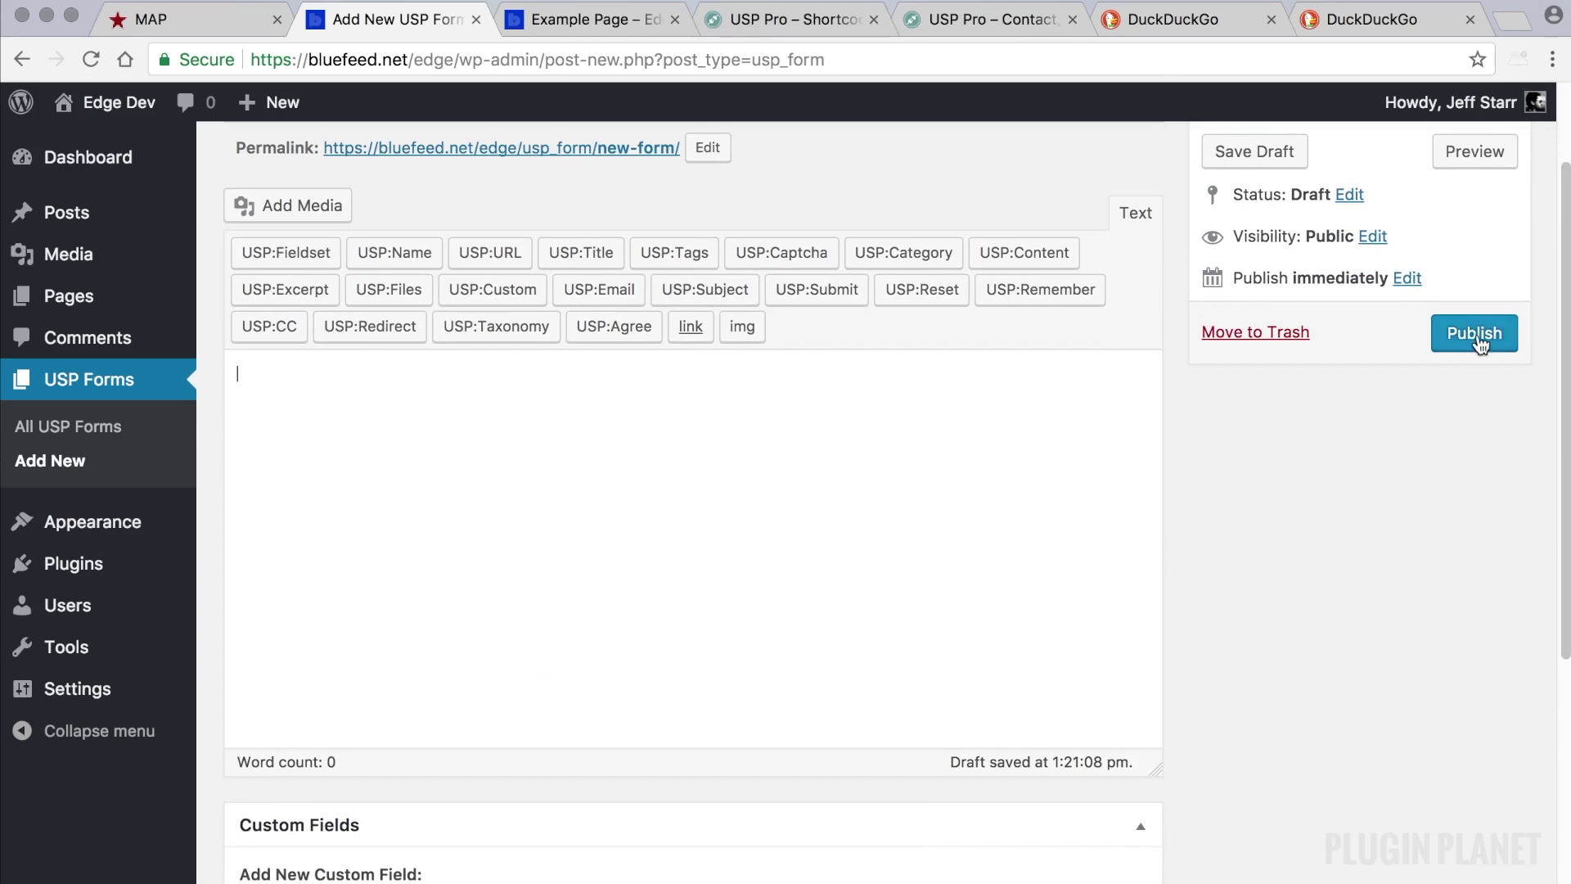
click(1474, 333)
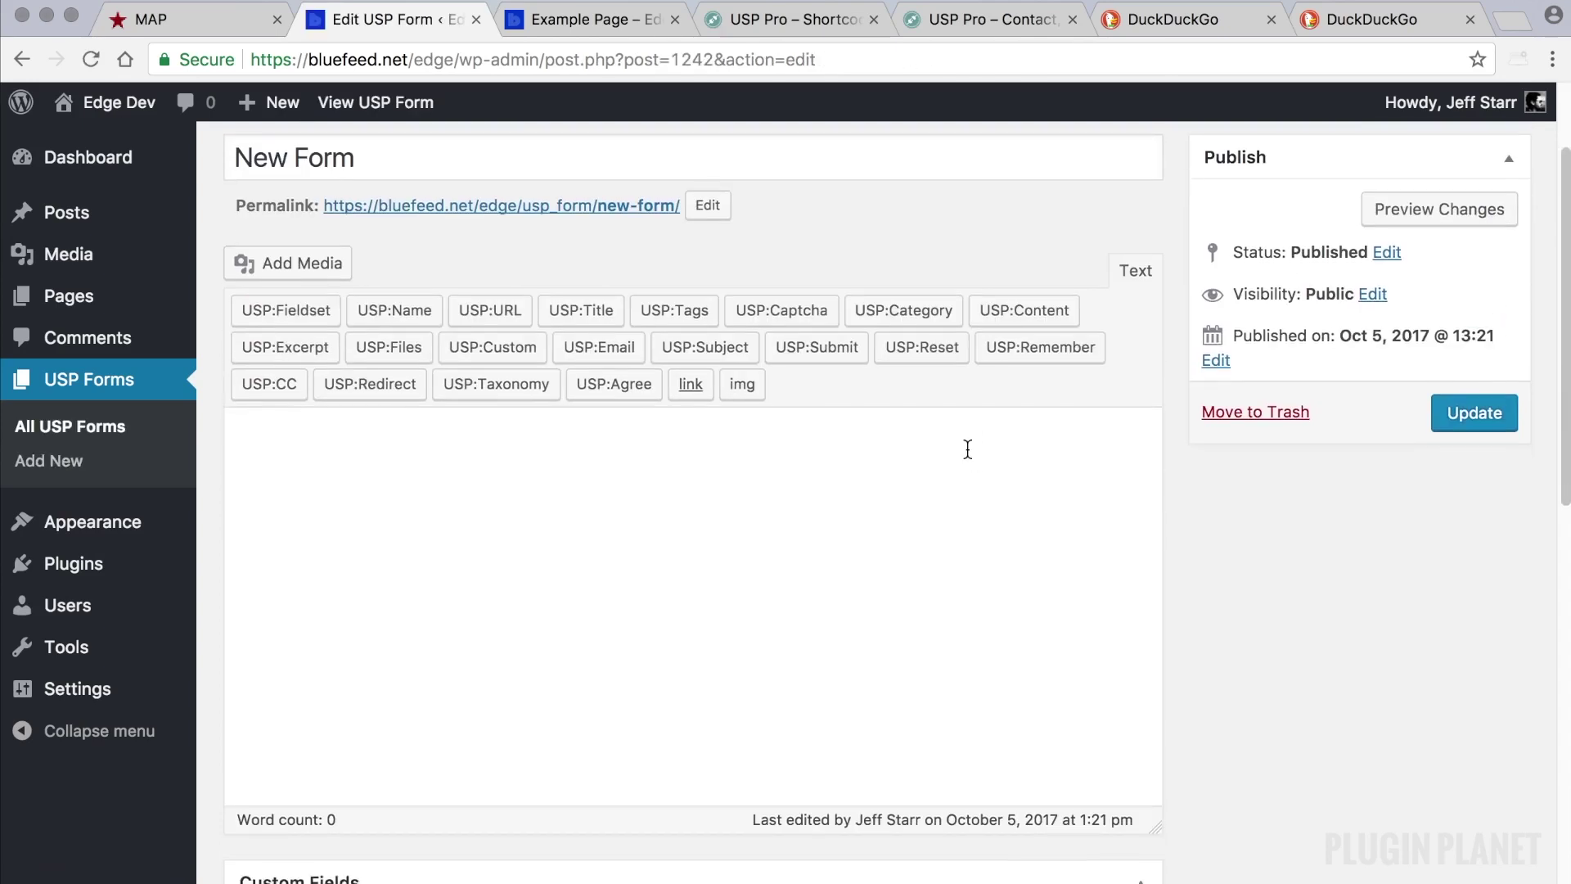
scroll(968, 449, down, 1)
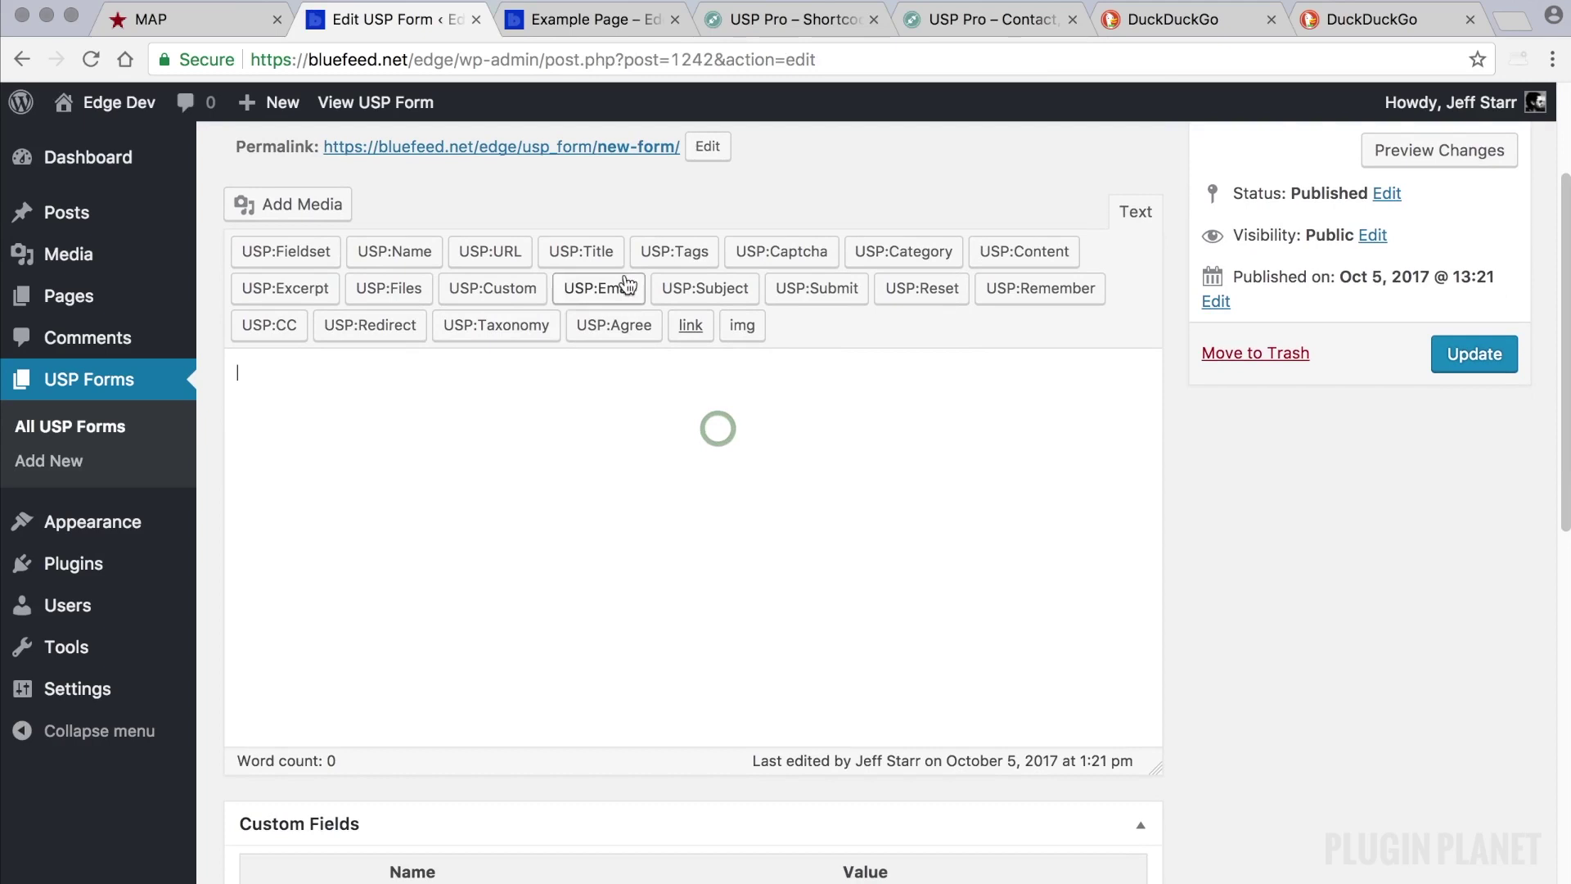
- Add a required Title field with its label and placeholder to New Form
click(580, 251)
text(Title)
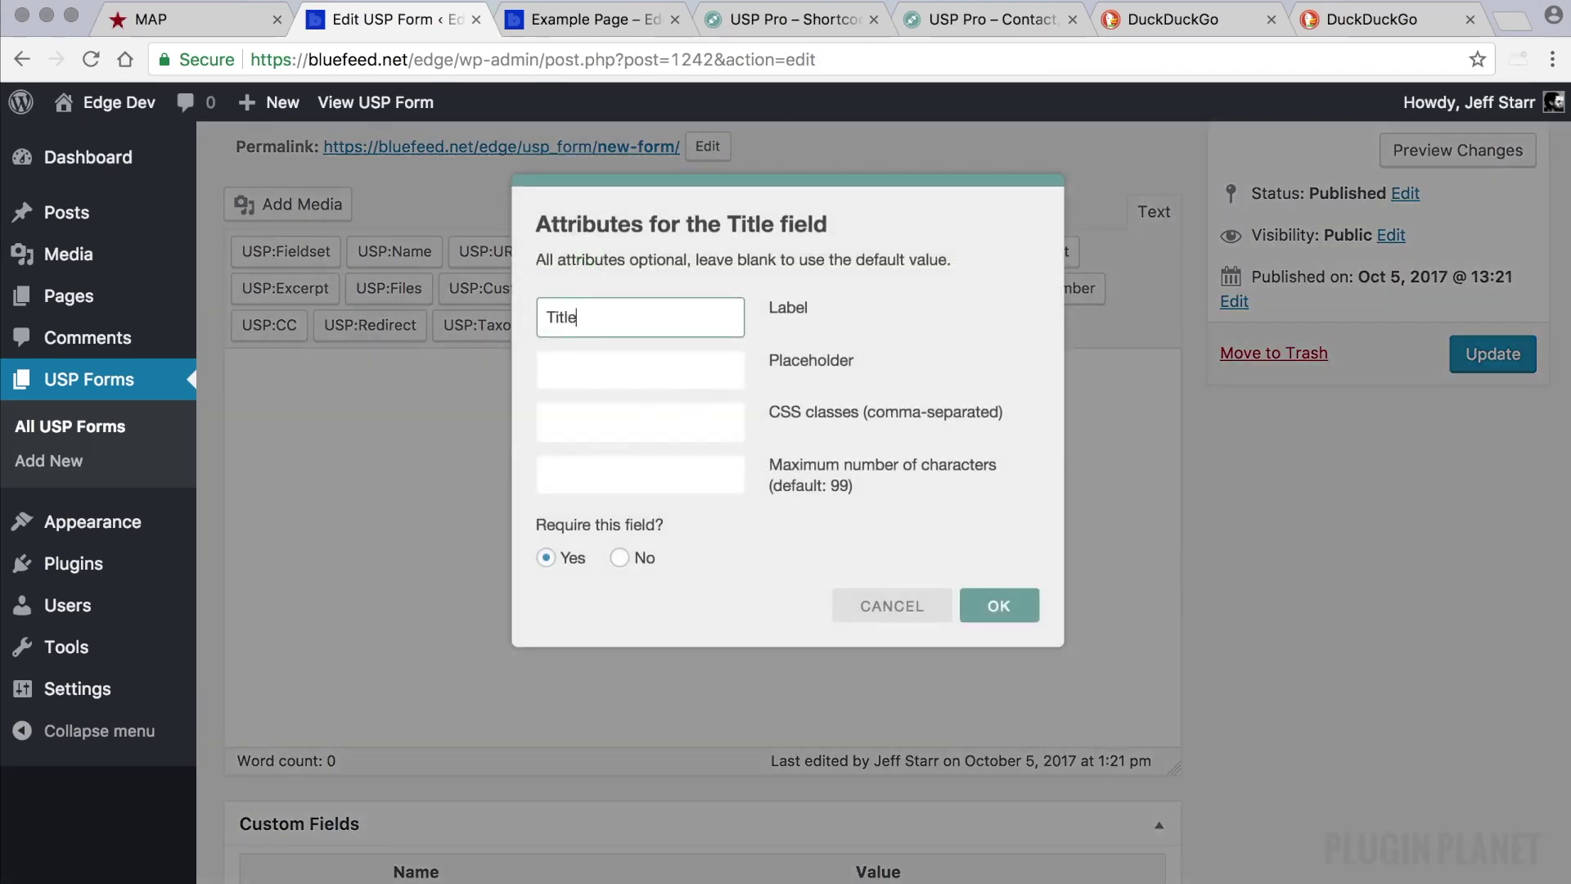
key(Tab)
text(Ti)
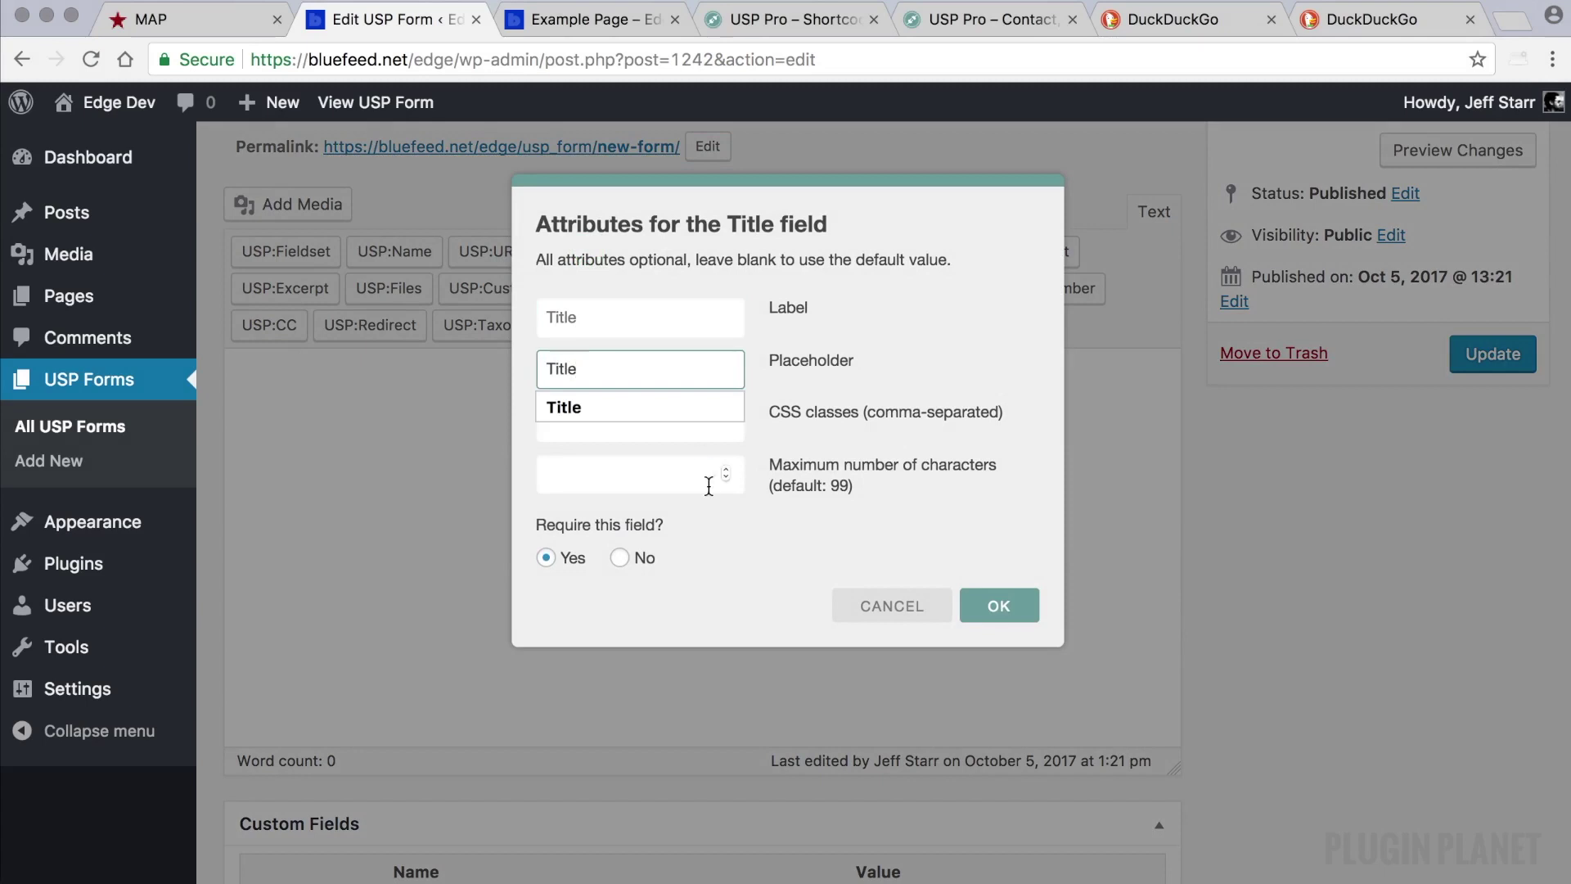
click(793, 523)
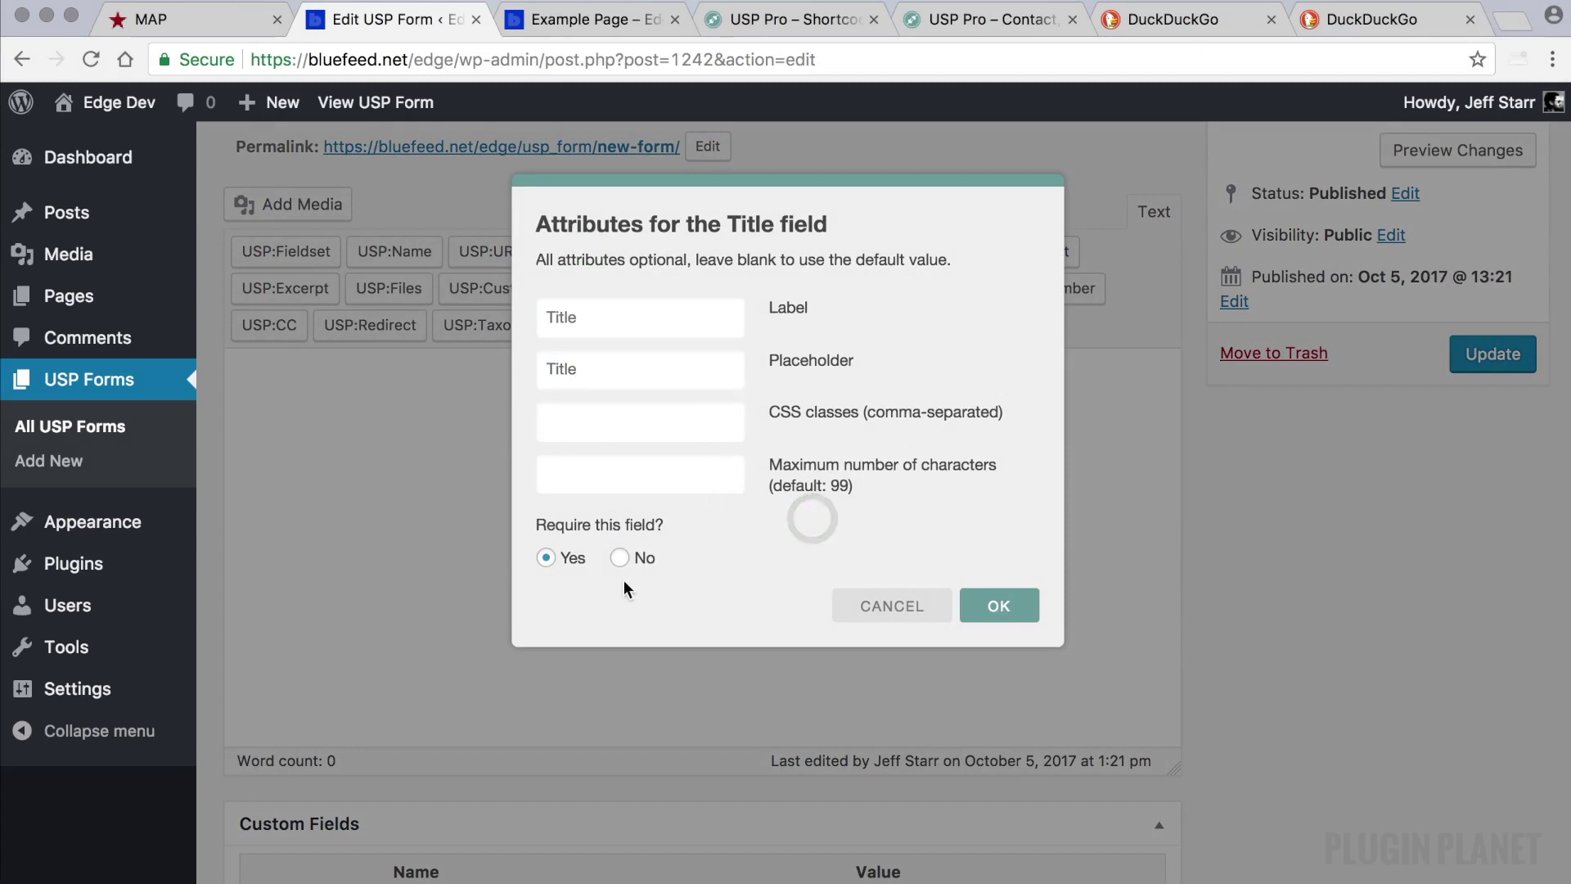
click(996, 605)
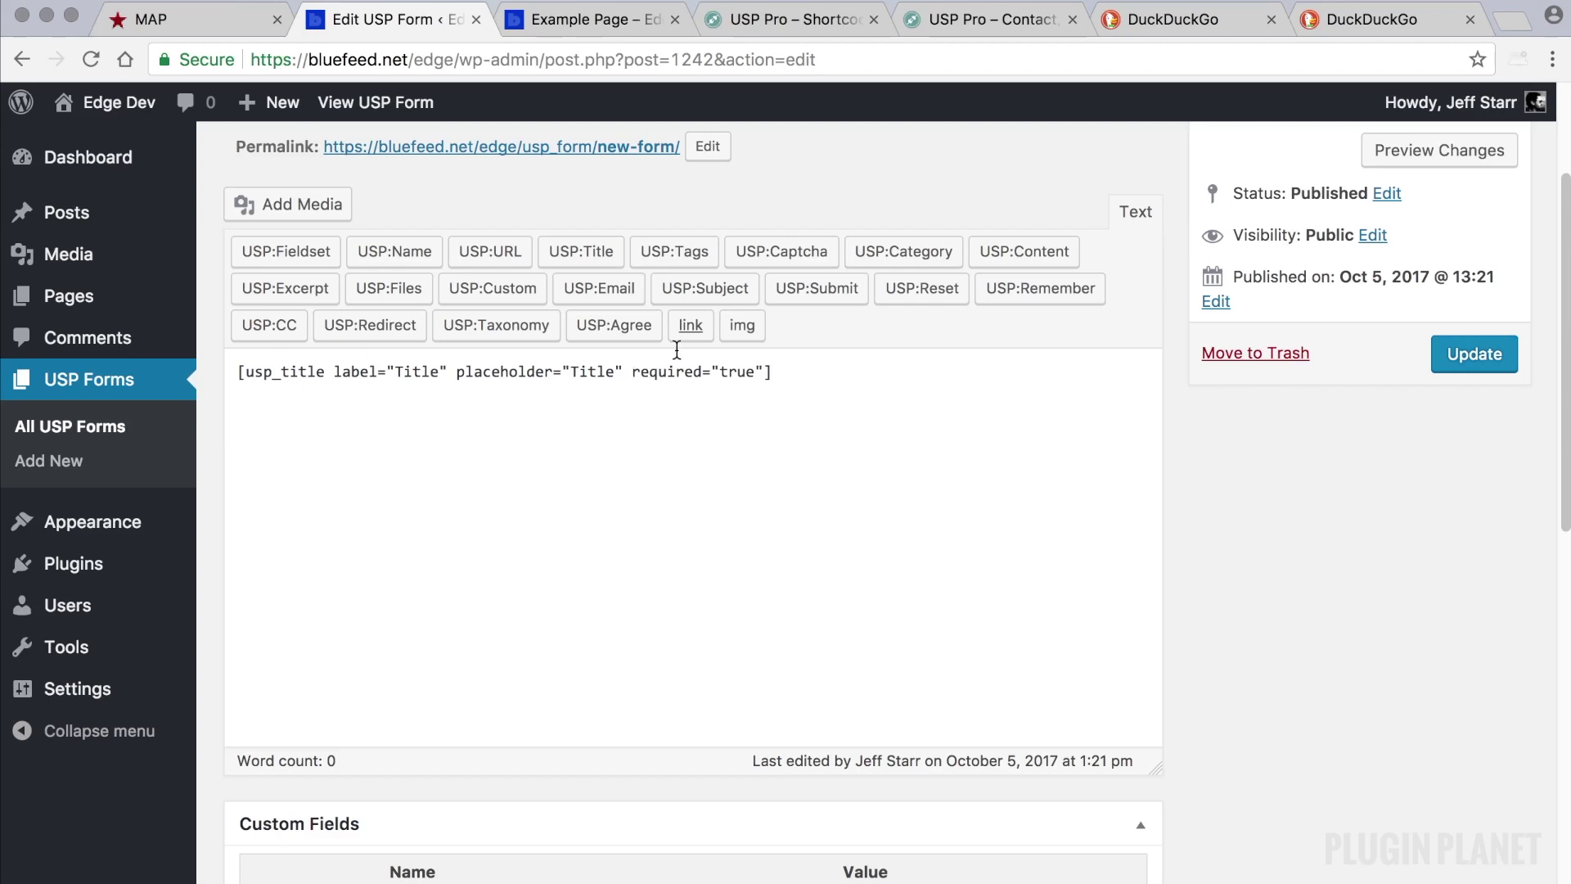
- Add a required Content field, update New Form, and return to the forms list
click(1024, 250)
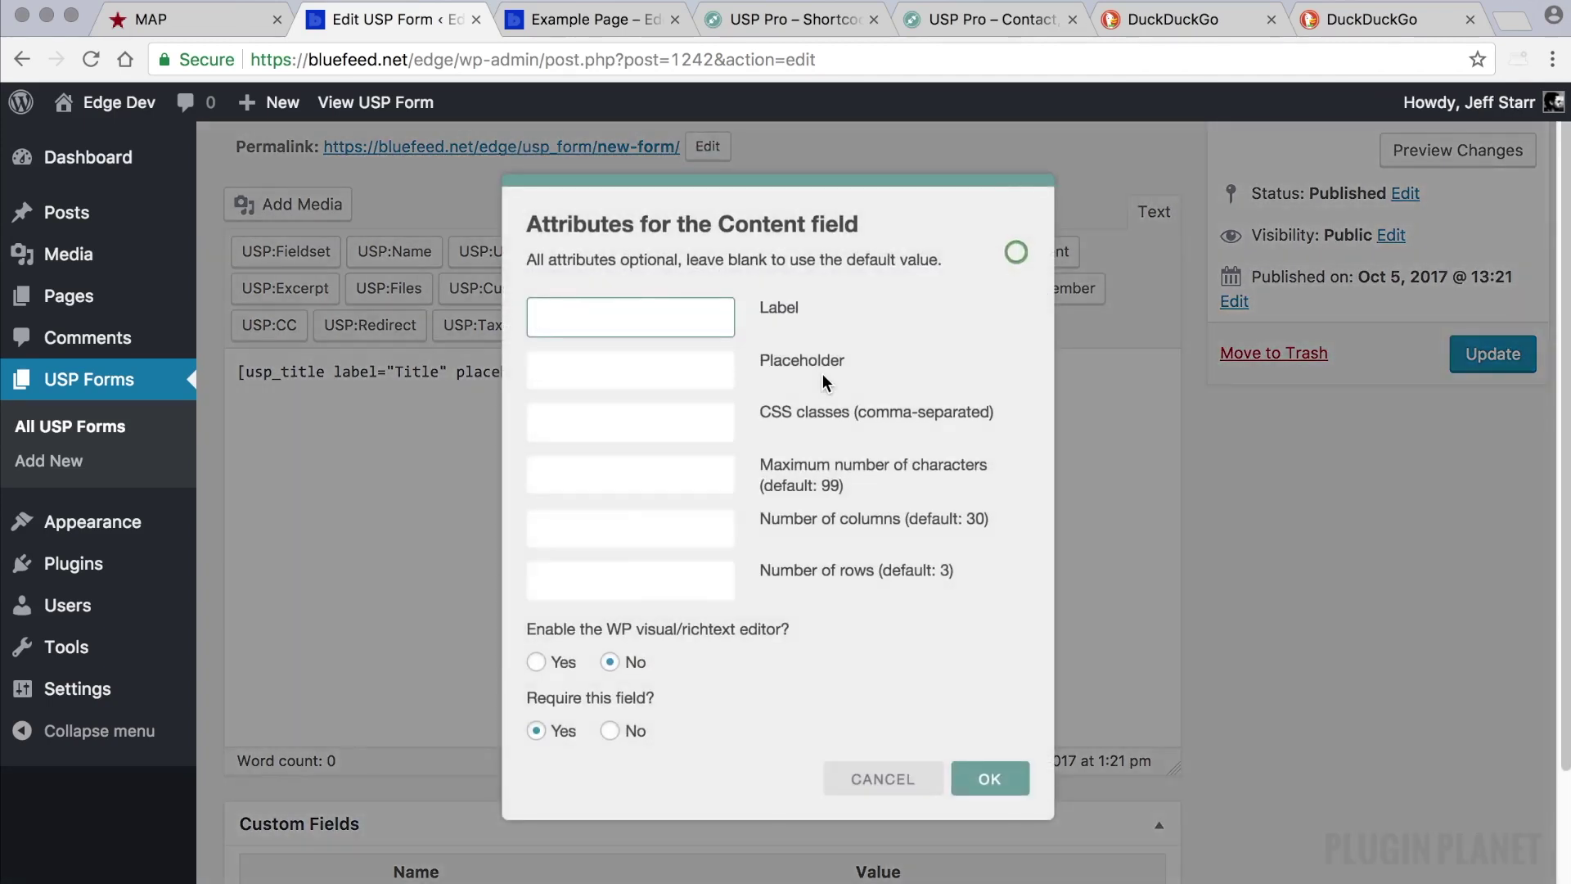
text(Content)
click(681, 368)
text(Cont)
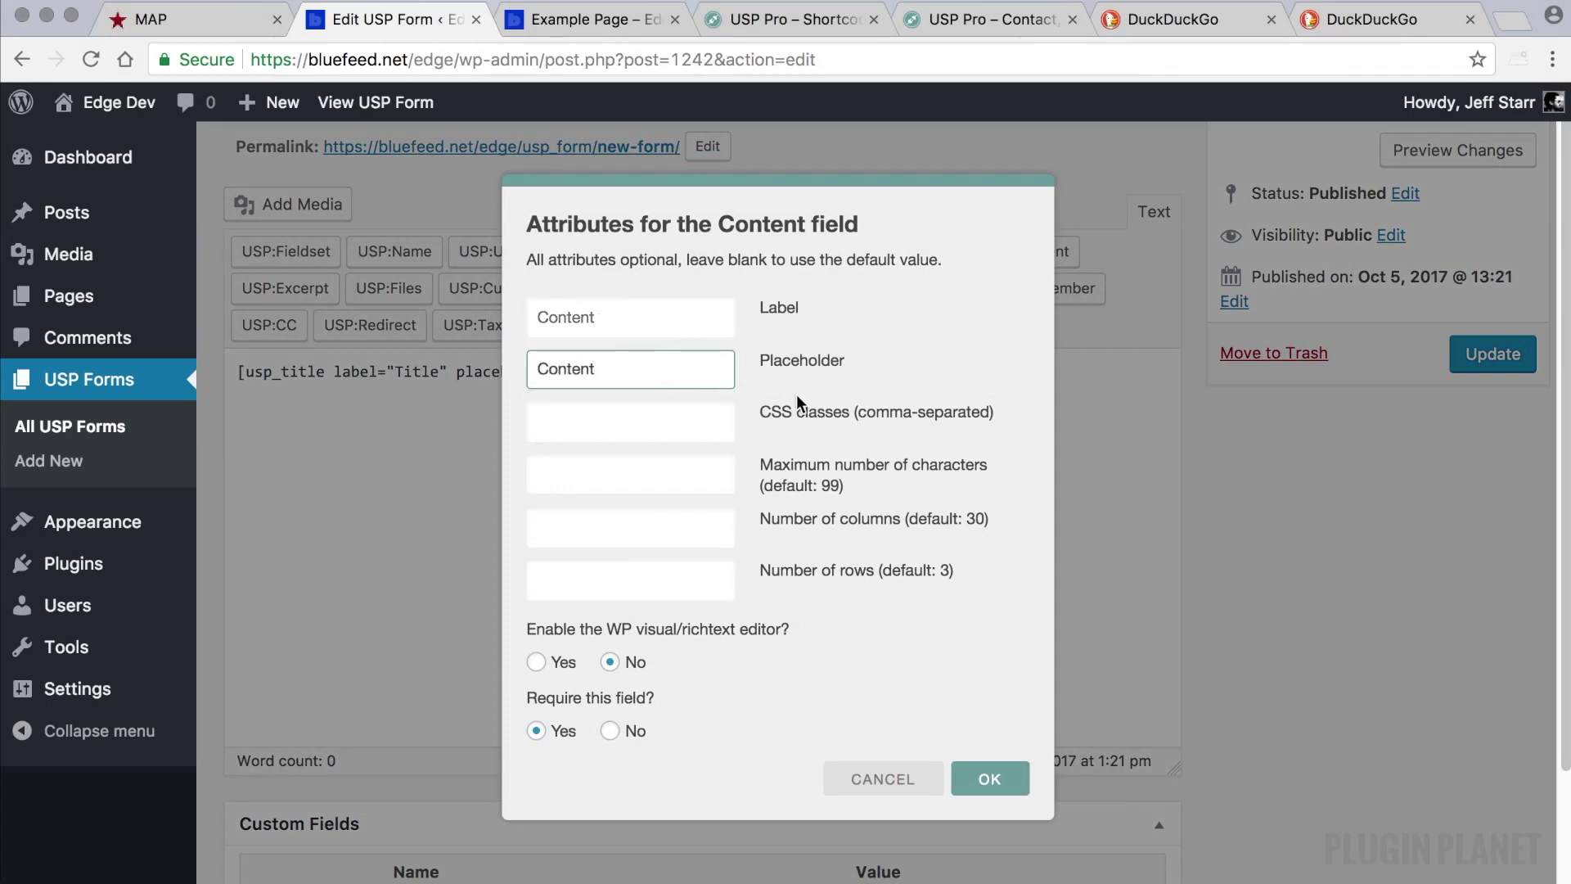
click(990, 778)
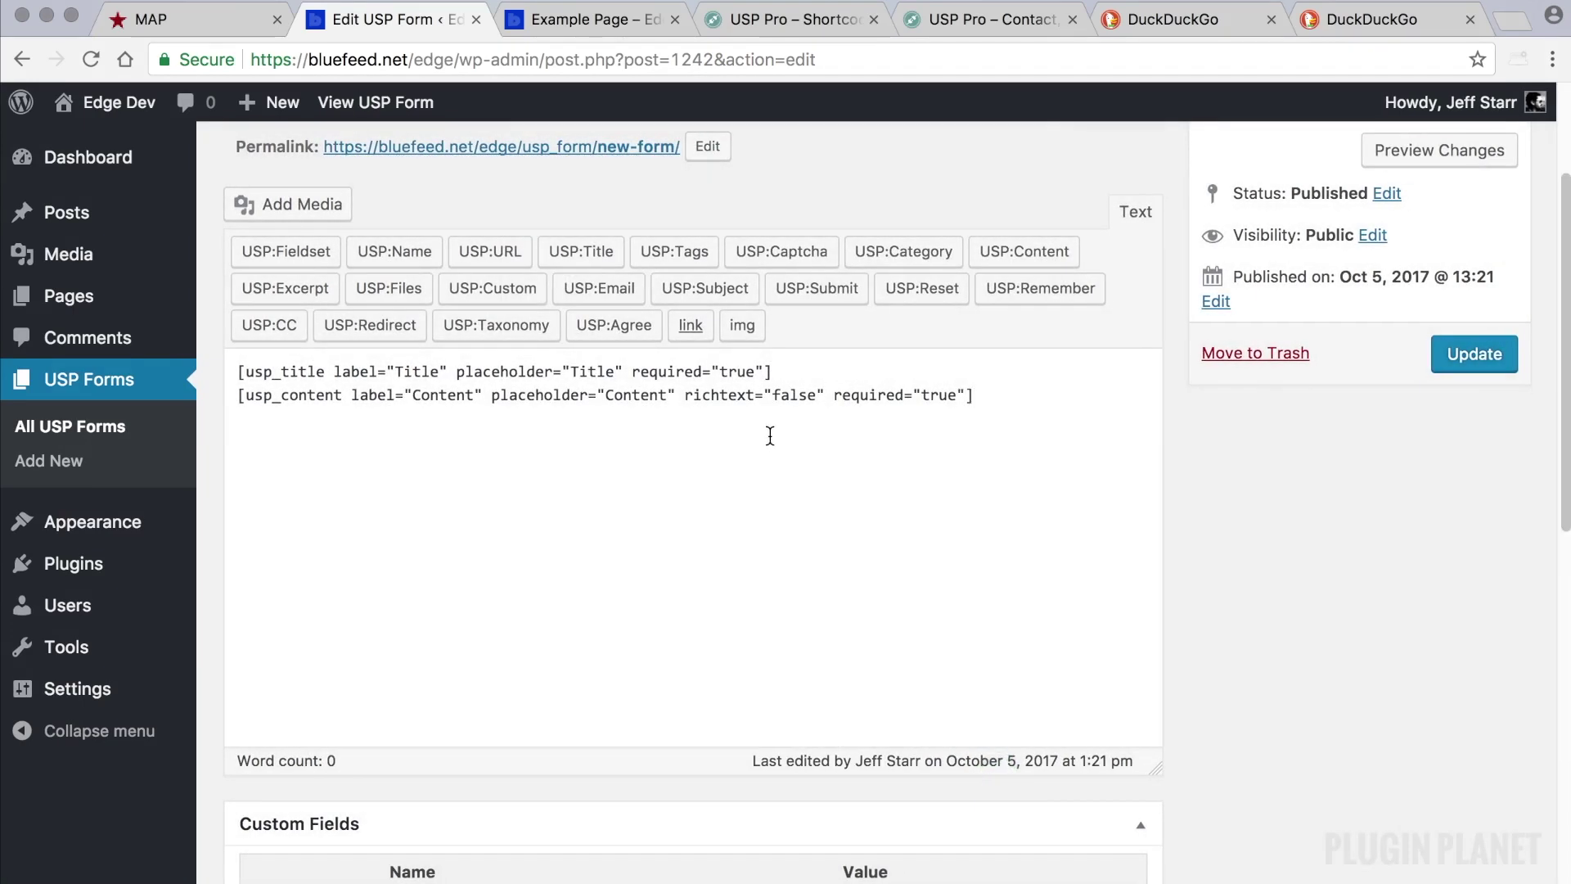
click(1482, 354)
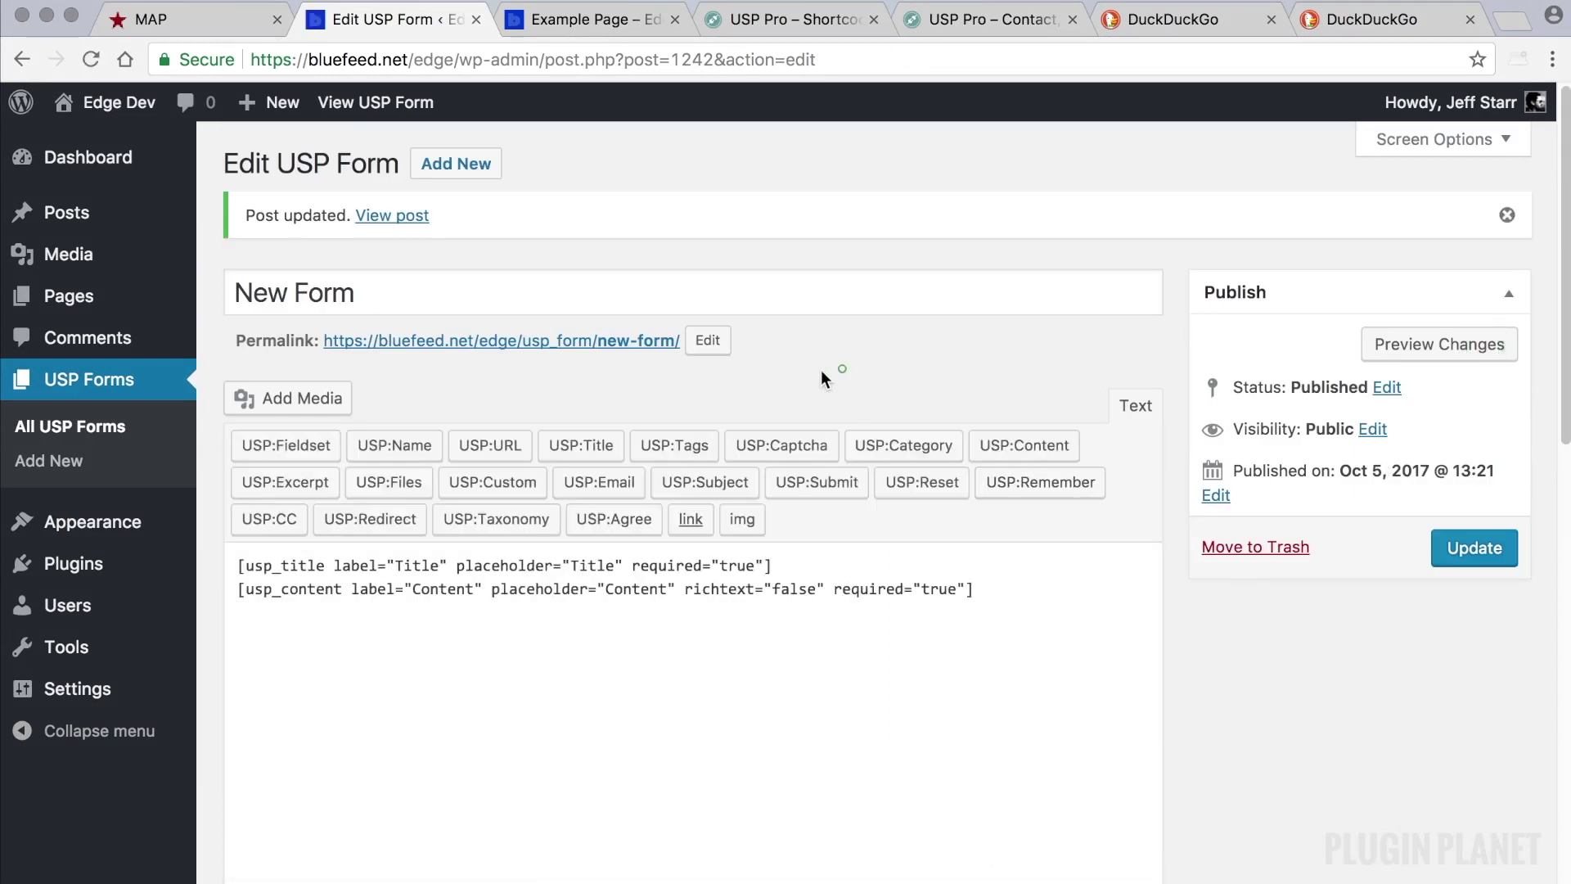
click(70, 427)
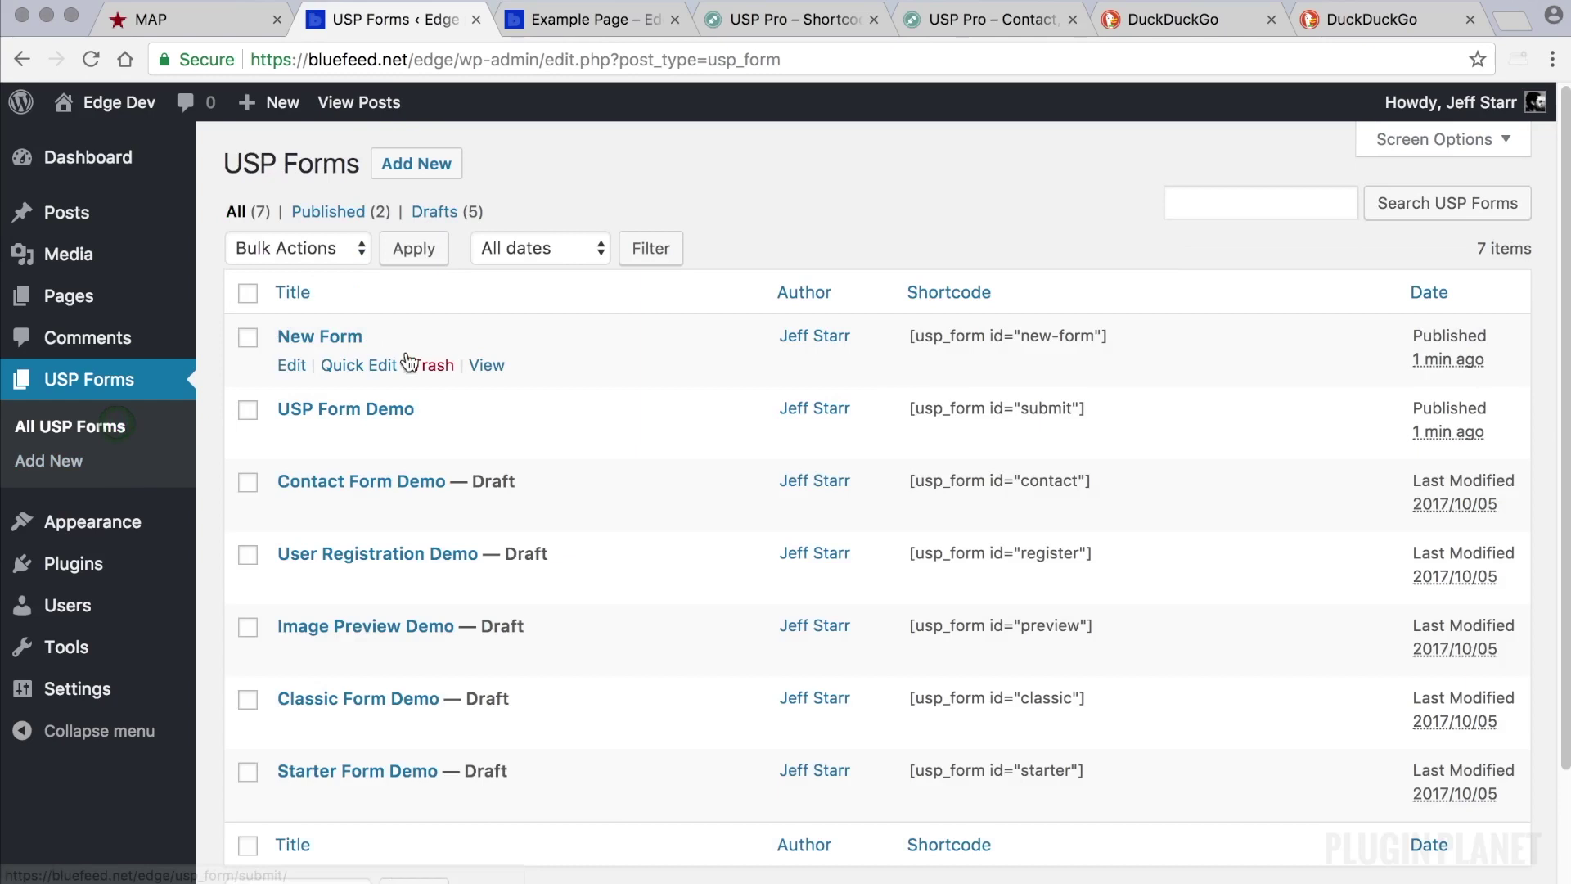
mouse_move(493, 481)
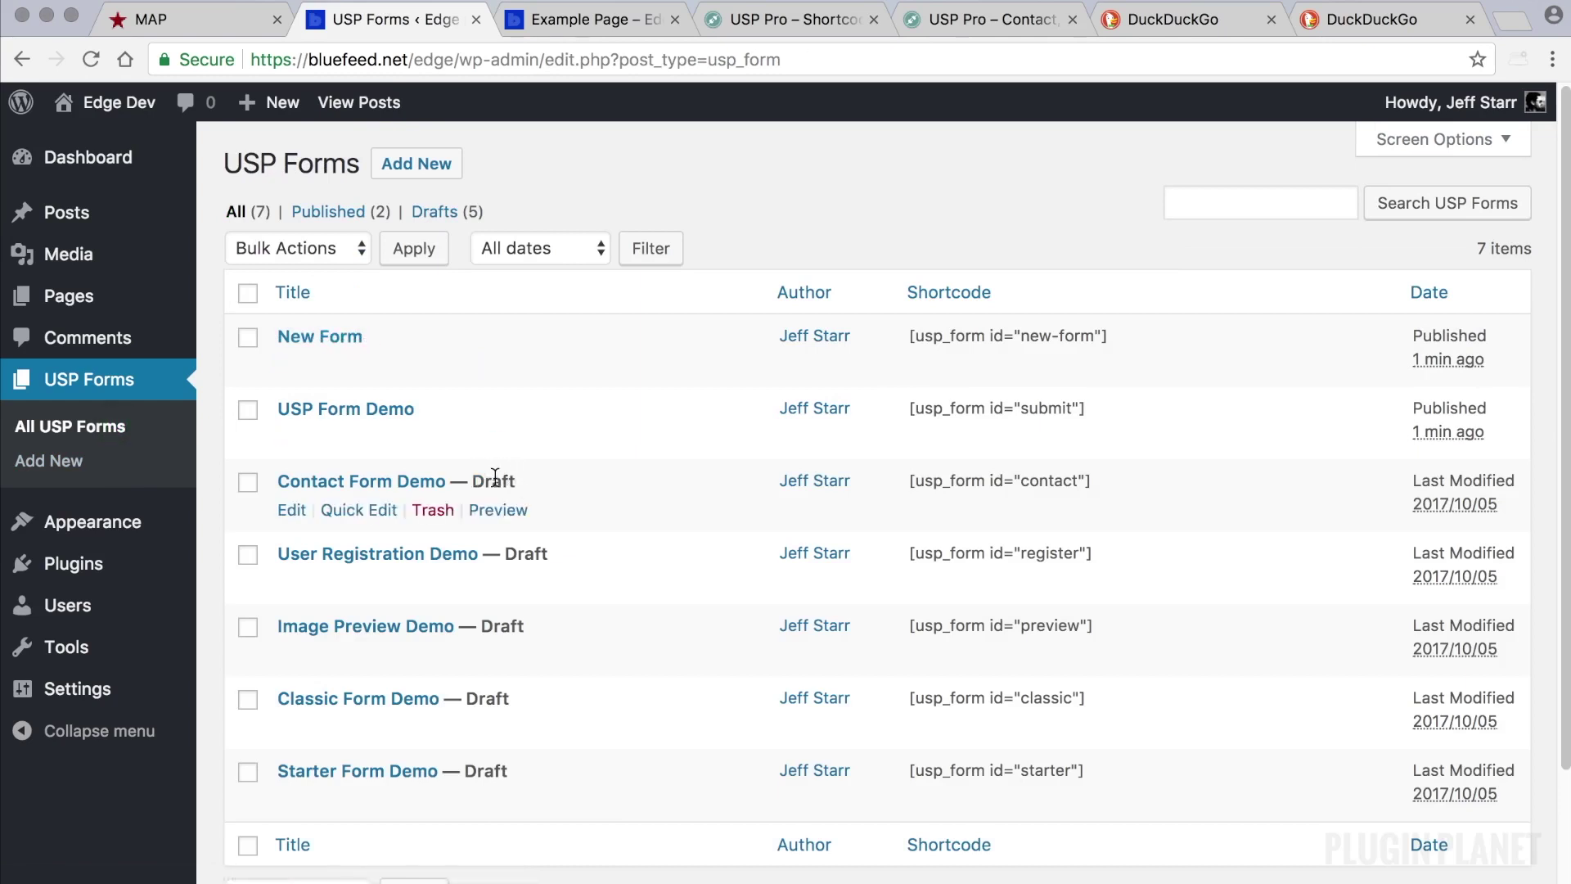
- Copy New Form's shortcode and swap it for the old shortcode in Example Page
drag(492, 480, 472, 480)
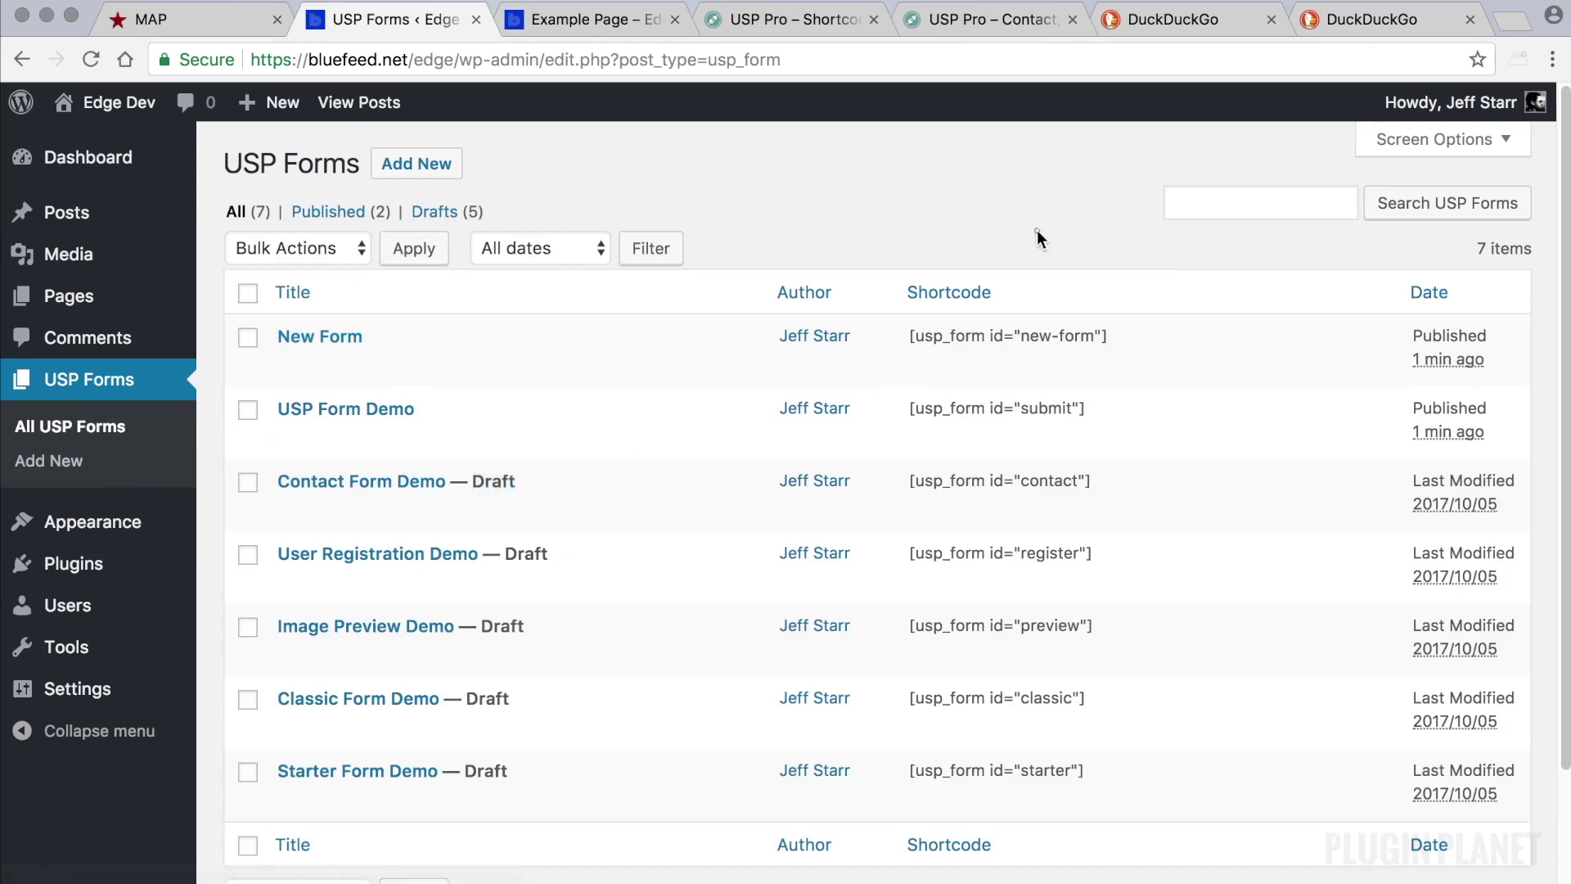
drag(1130, 337, 912, 339)
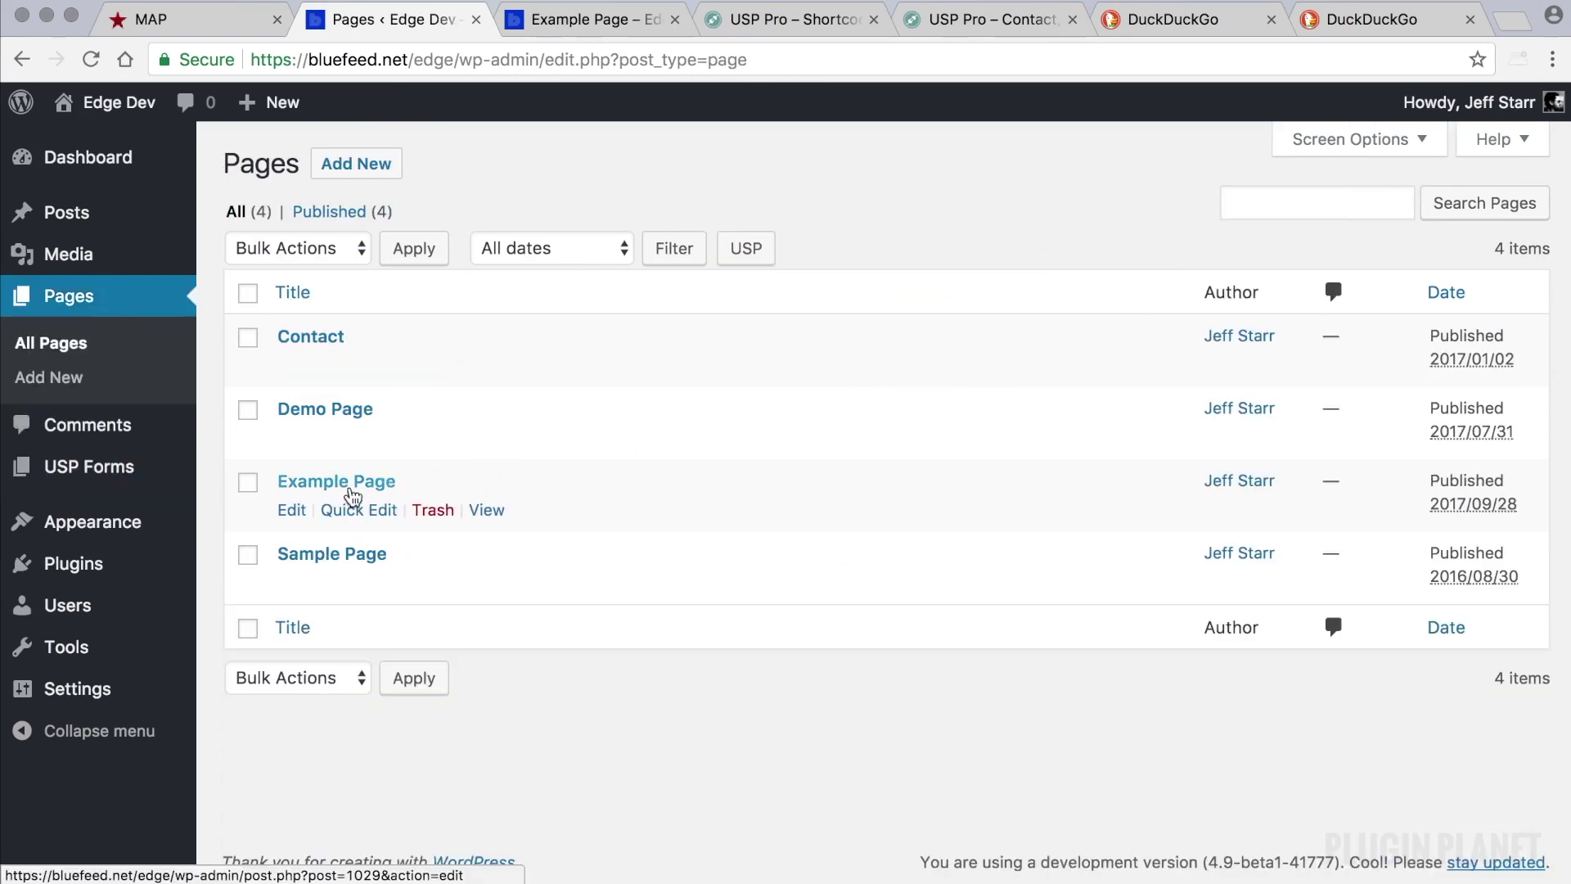
click(356, 481)
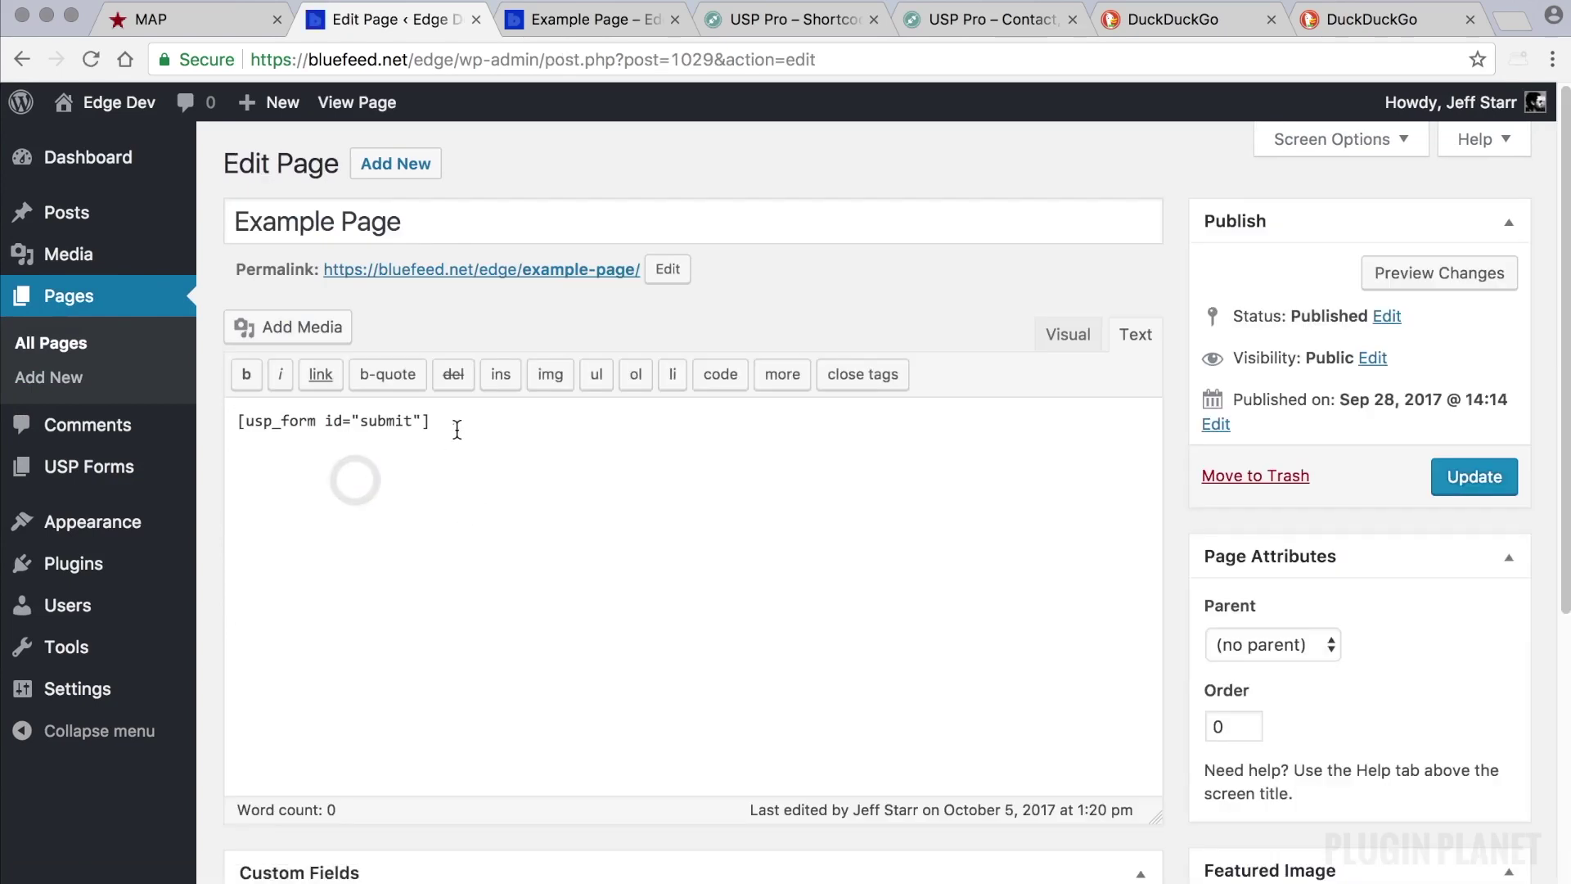
drag(453, 423, 290, 437)
key(BackSpace)
text([usp_form id="new-form"])
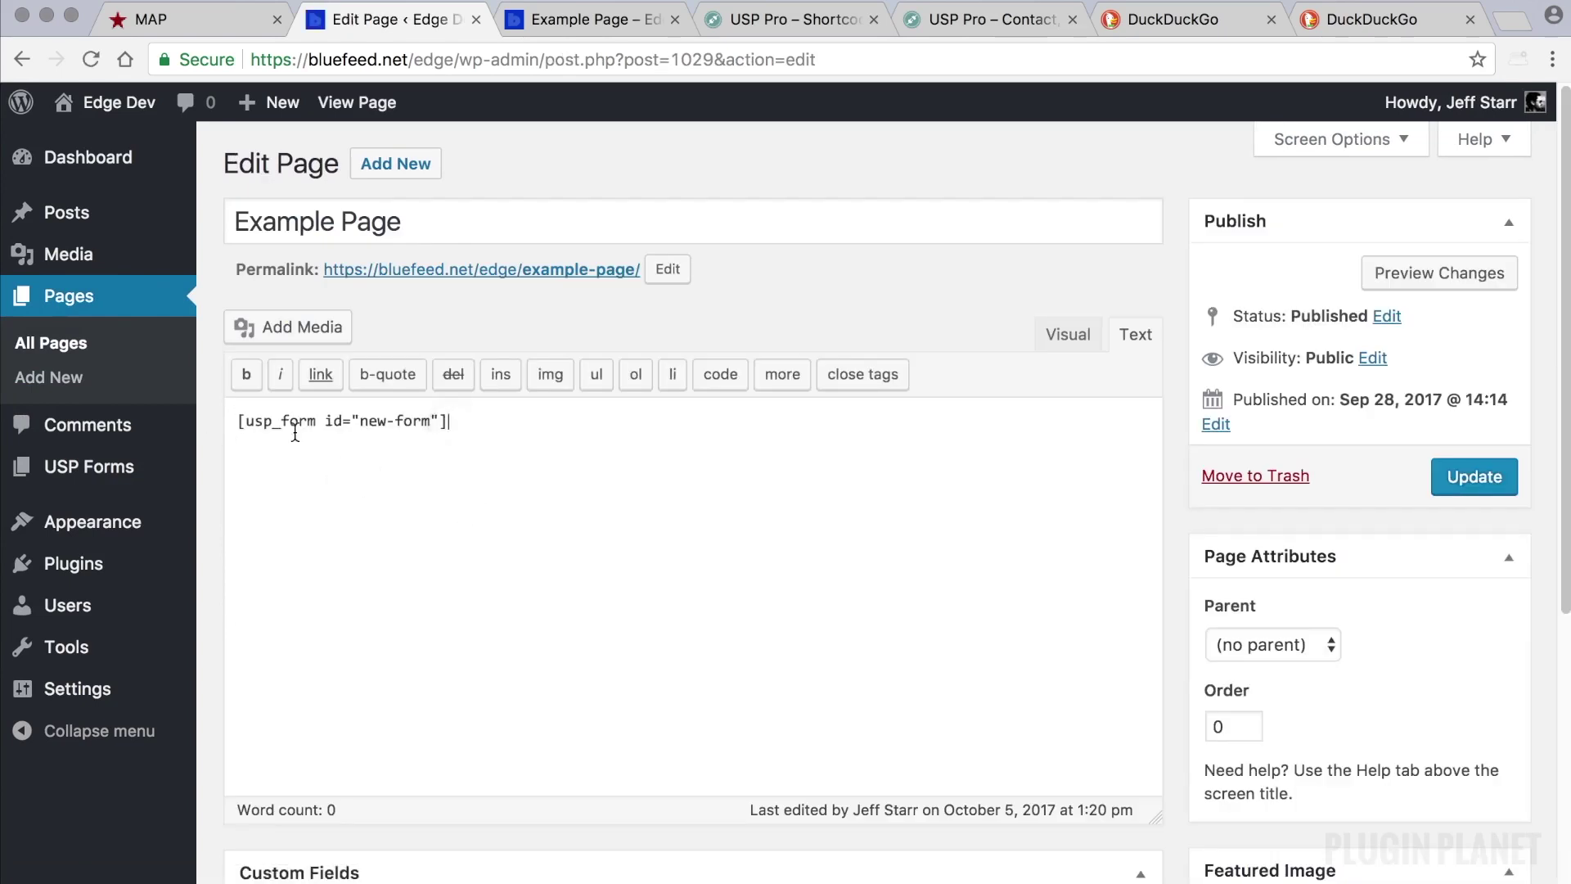
- Update Example Page and open its live view in a new tab
click(1472, 477)
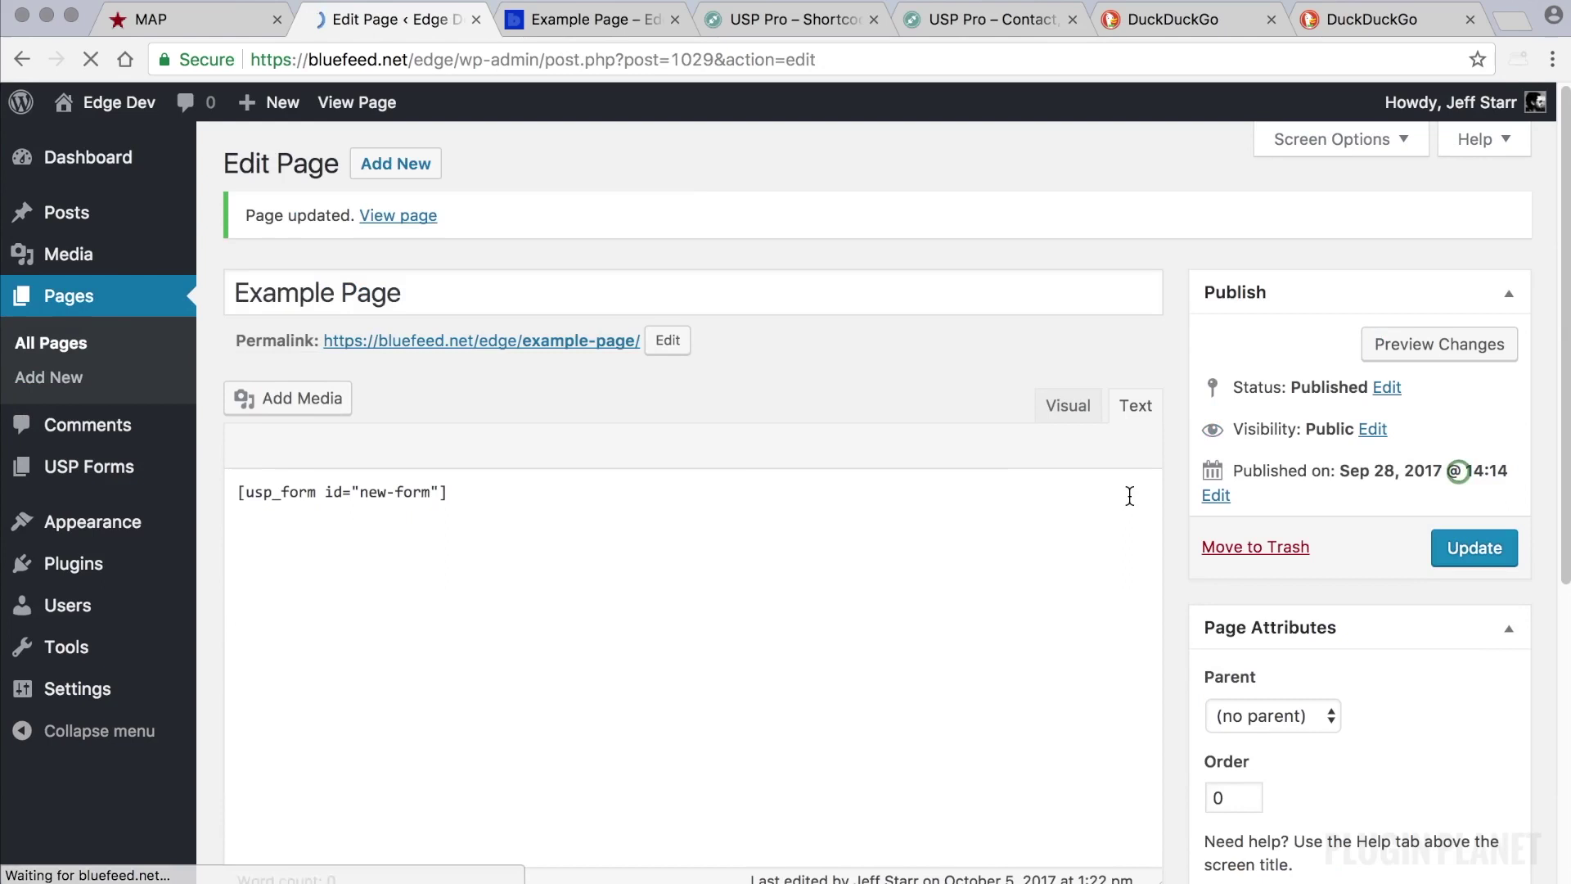
right_click(418, 216)
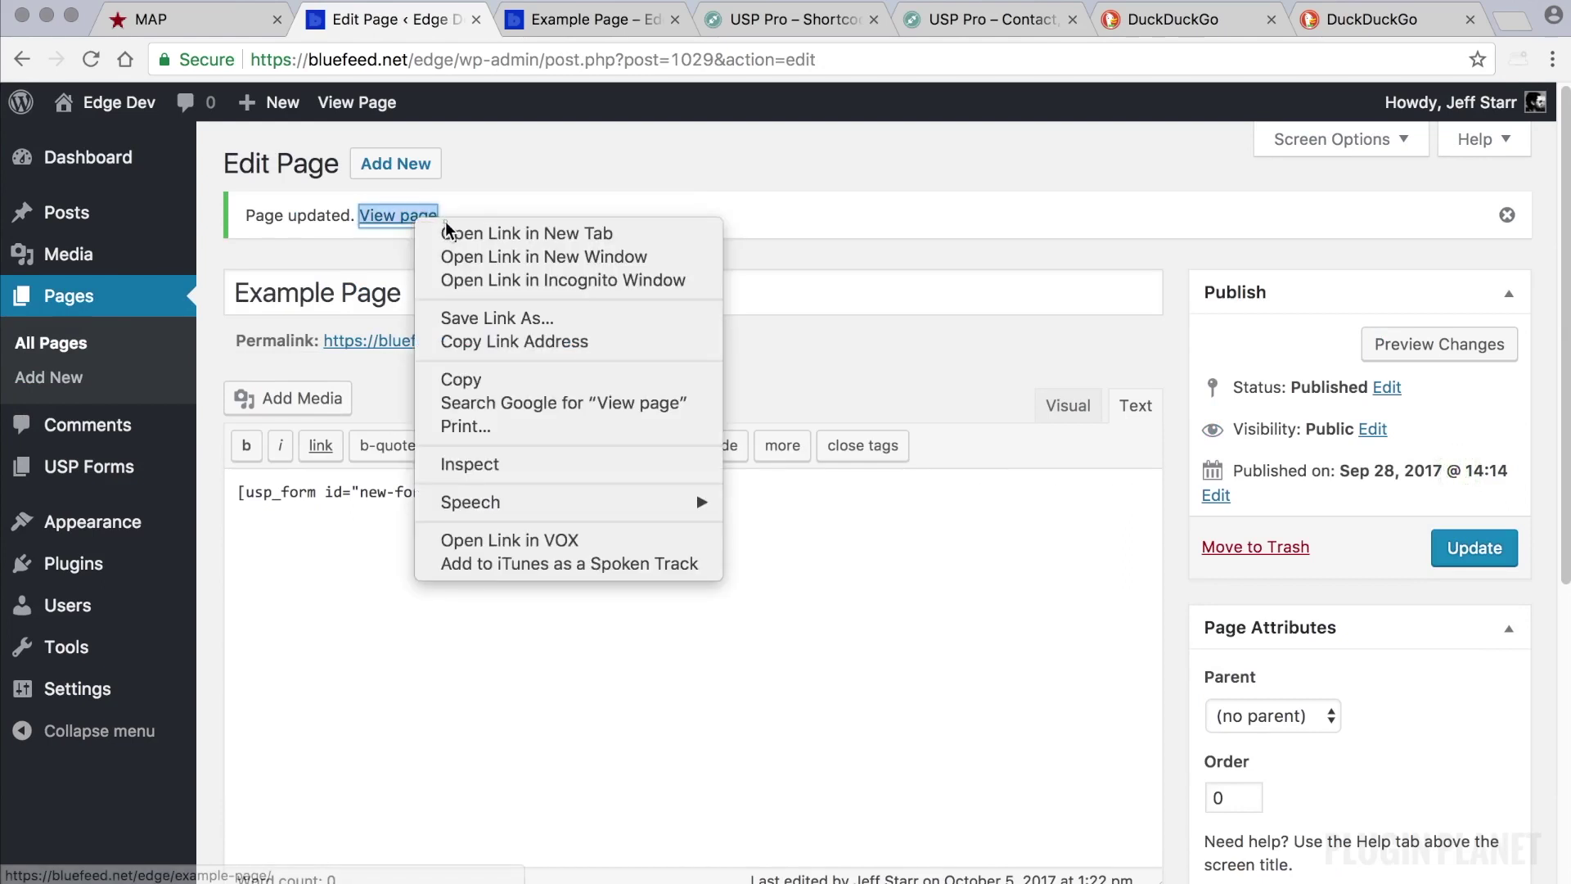
click(527, 233)
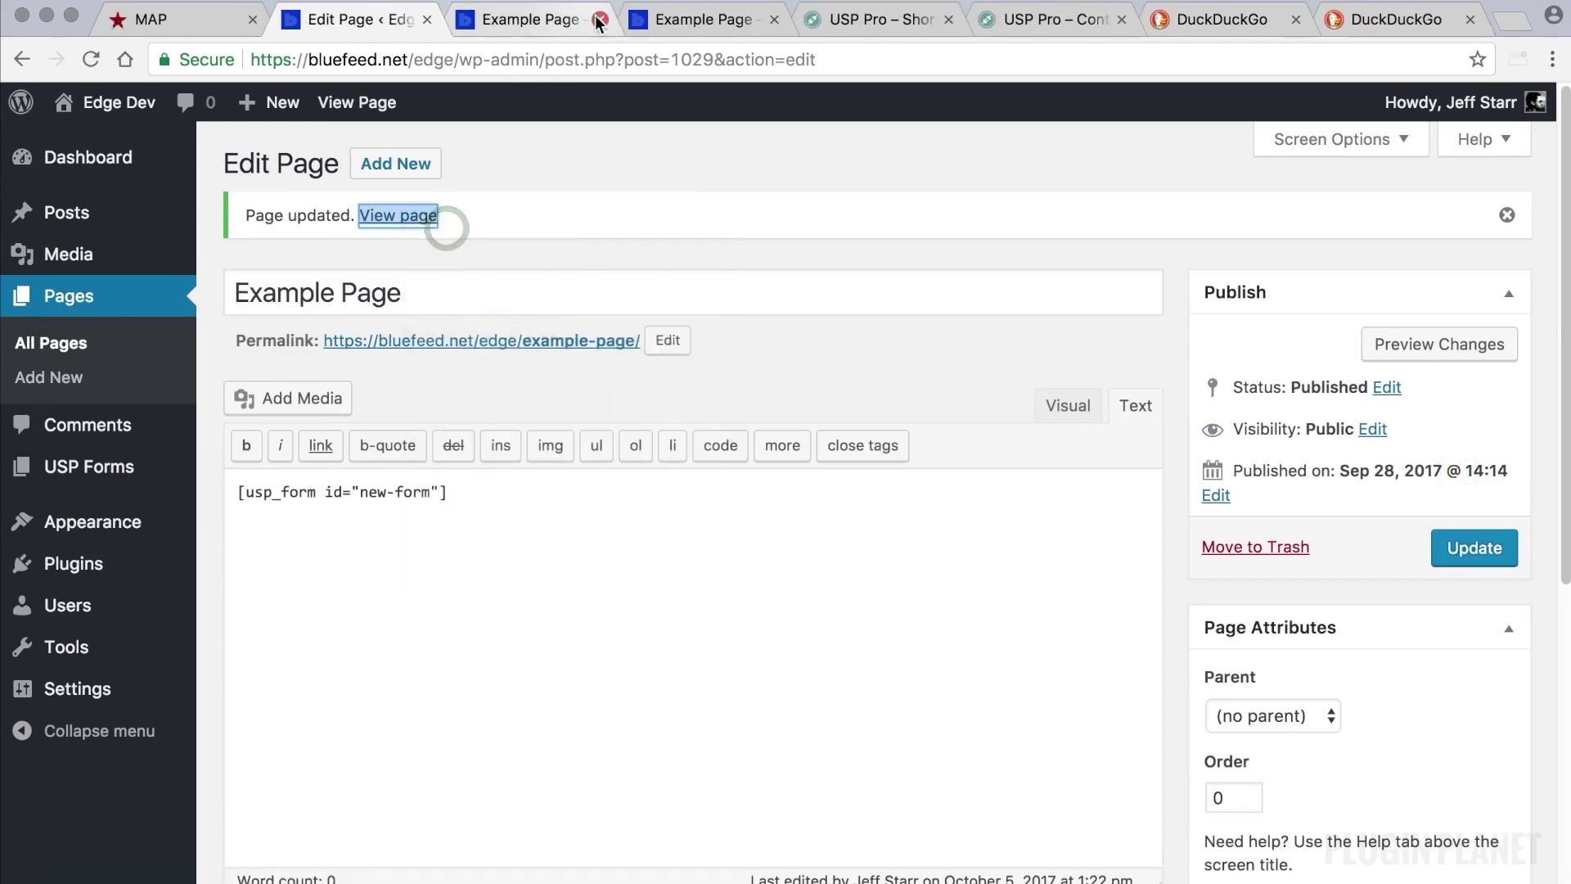
click(577, 19)
scroll(772, 425, down, 5)
scroll(772, 426, down, 2)
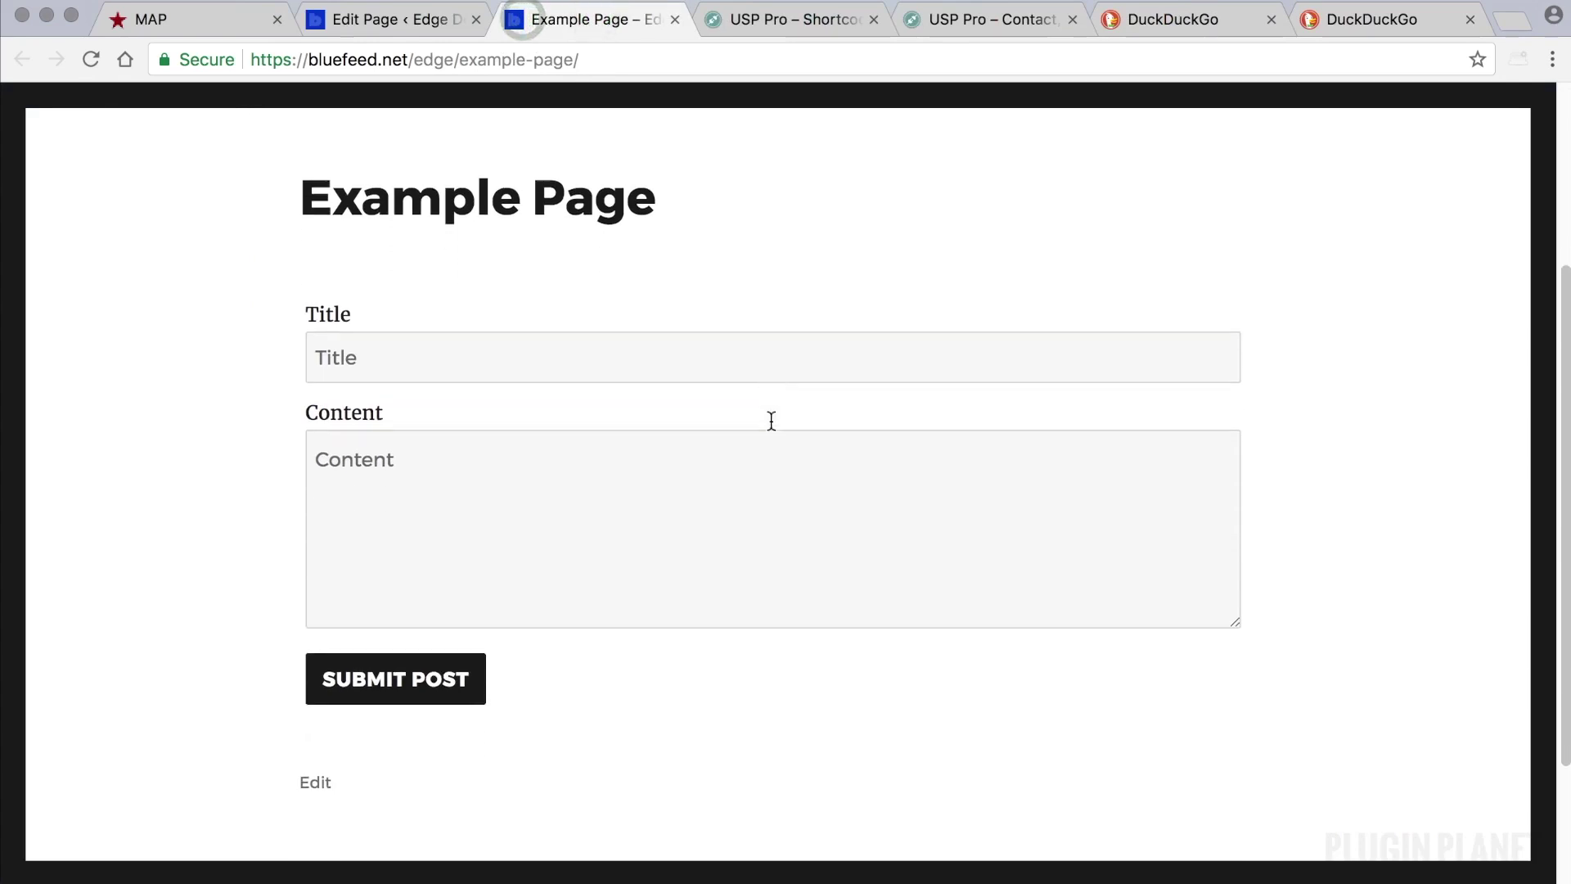
click(470, 351)
click(477, 487)
click(230, 507)
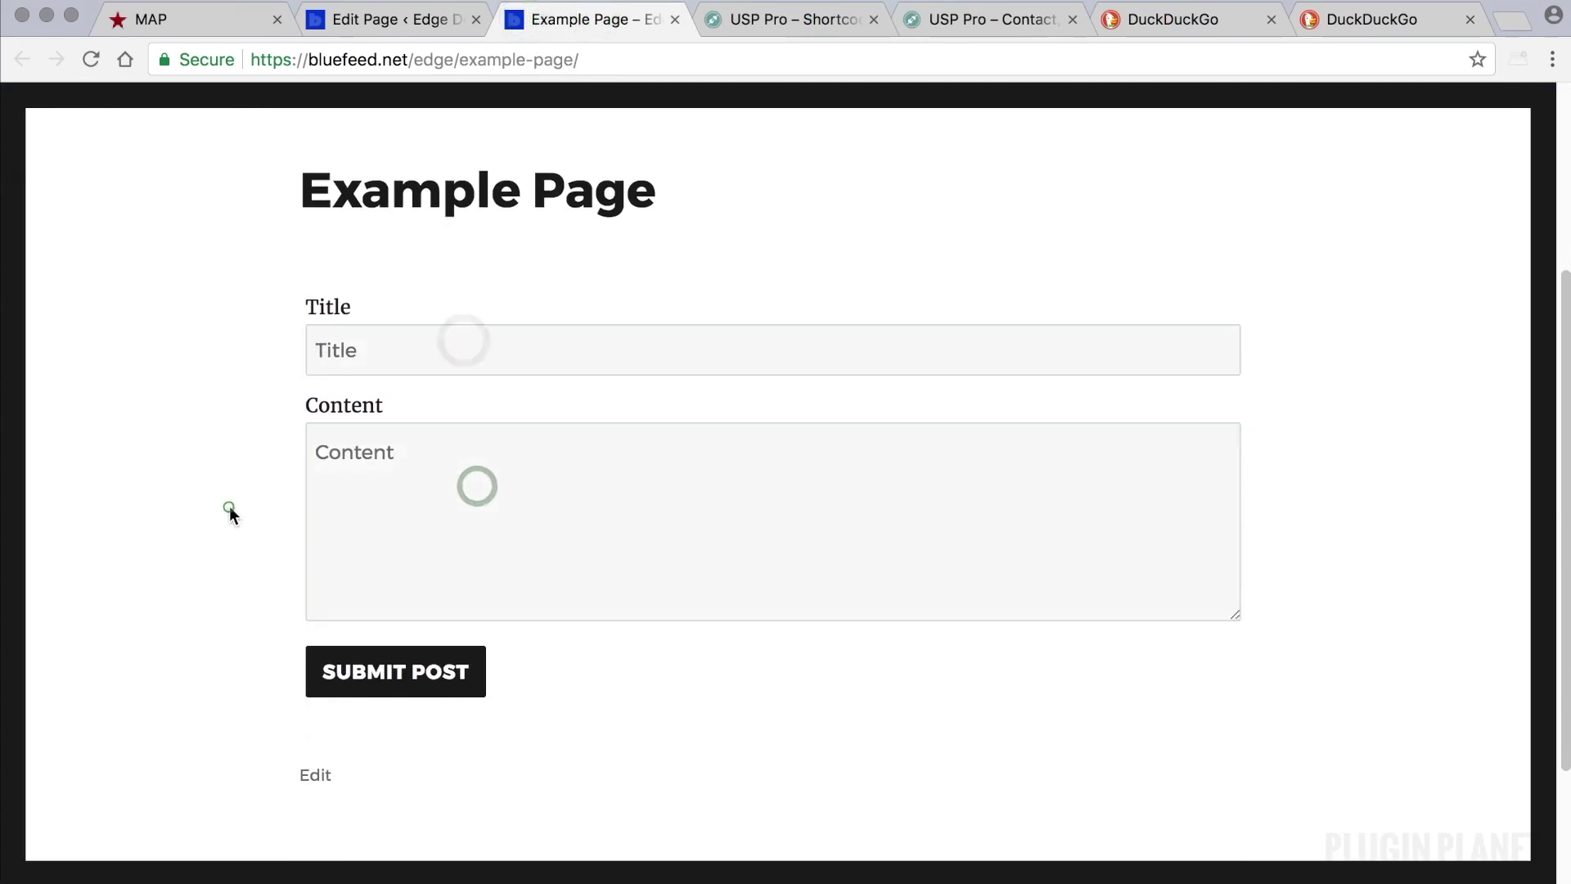
click(393, 19)
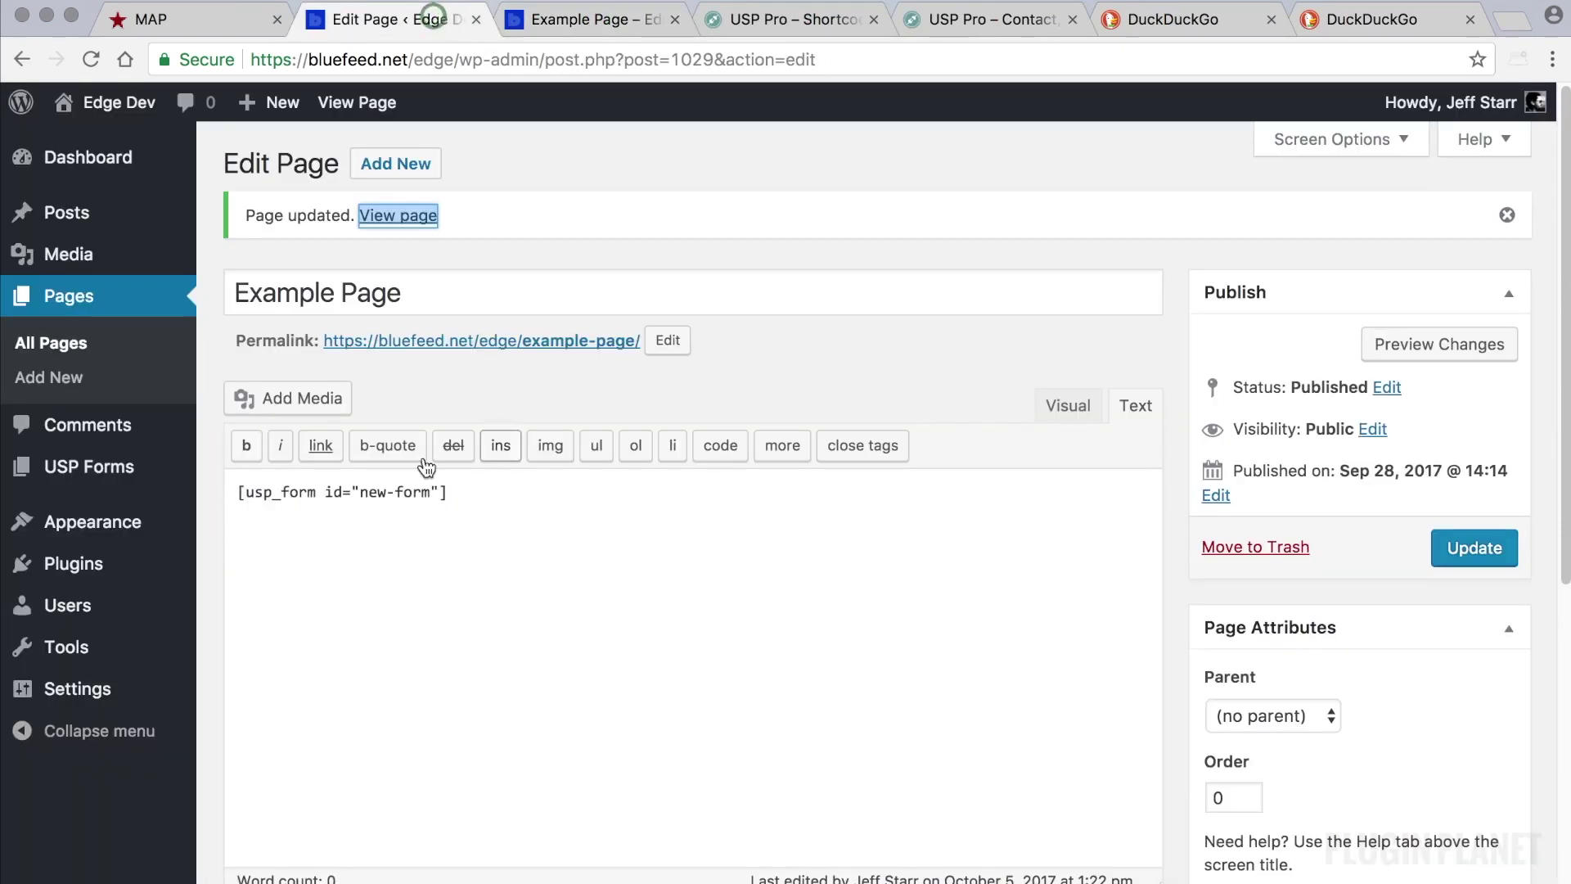
- Open Contact Form Demo and delete its introductory paragraph
click(89, 466)
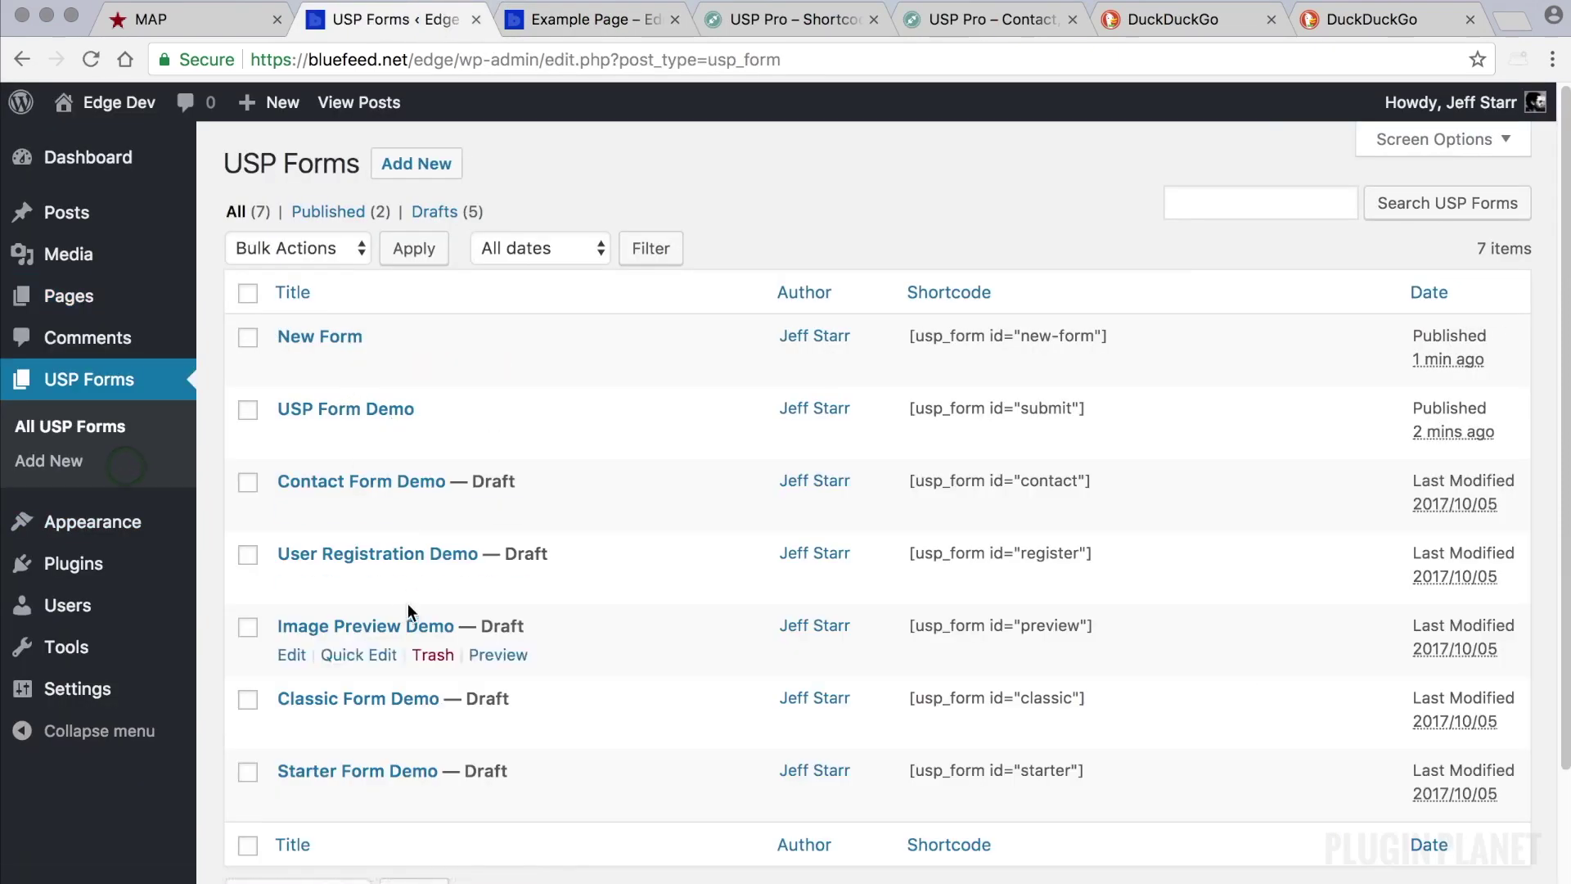
mouse_move(689, 495)
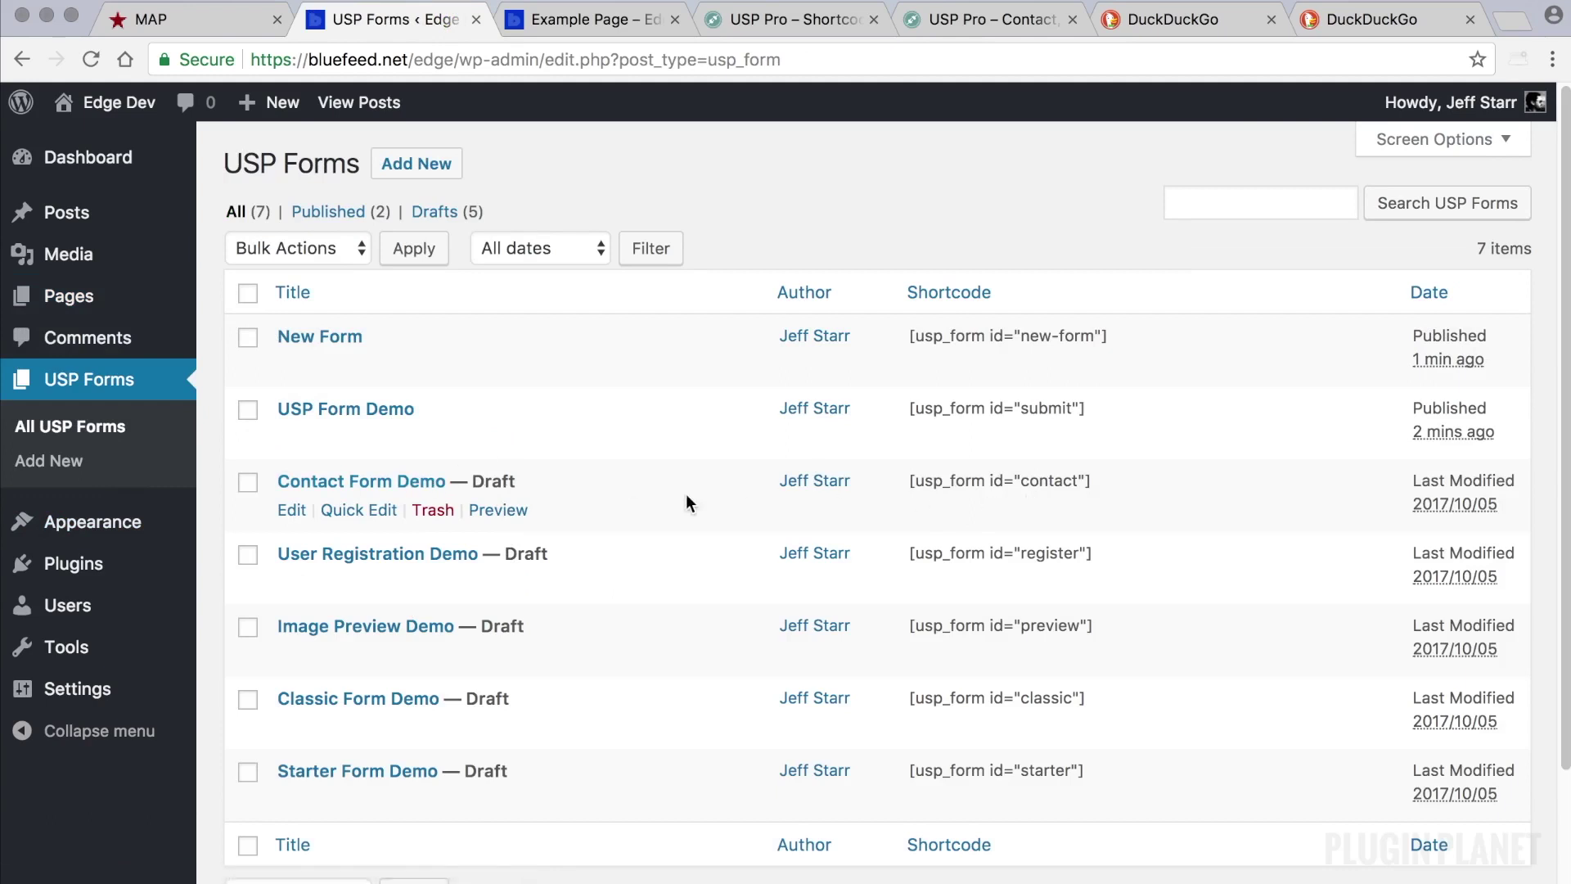
click(418, 481)
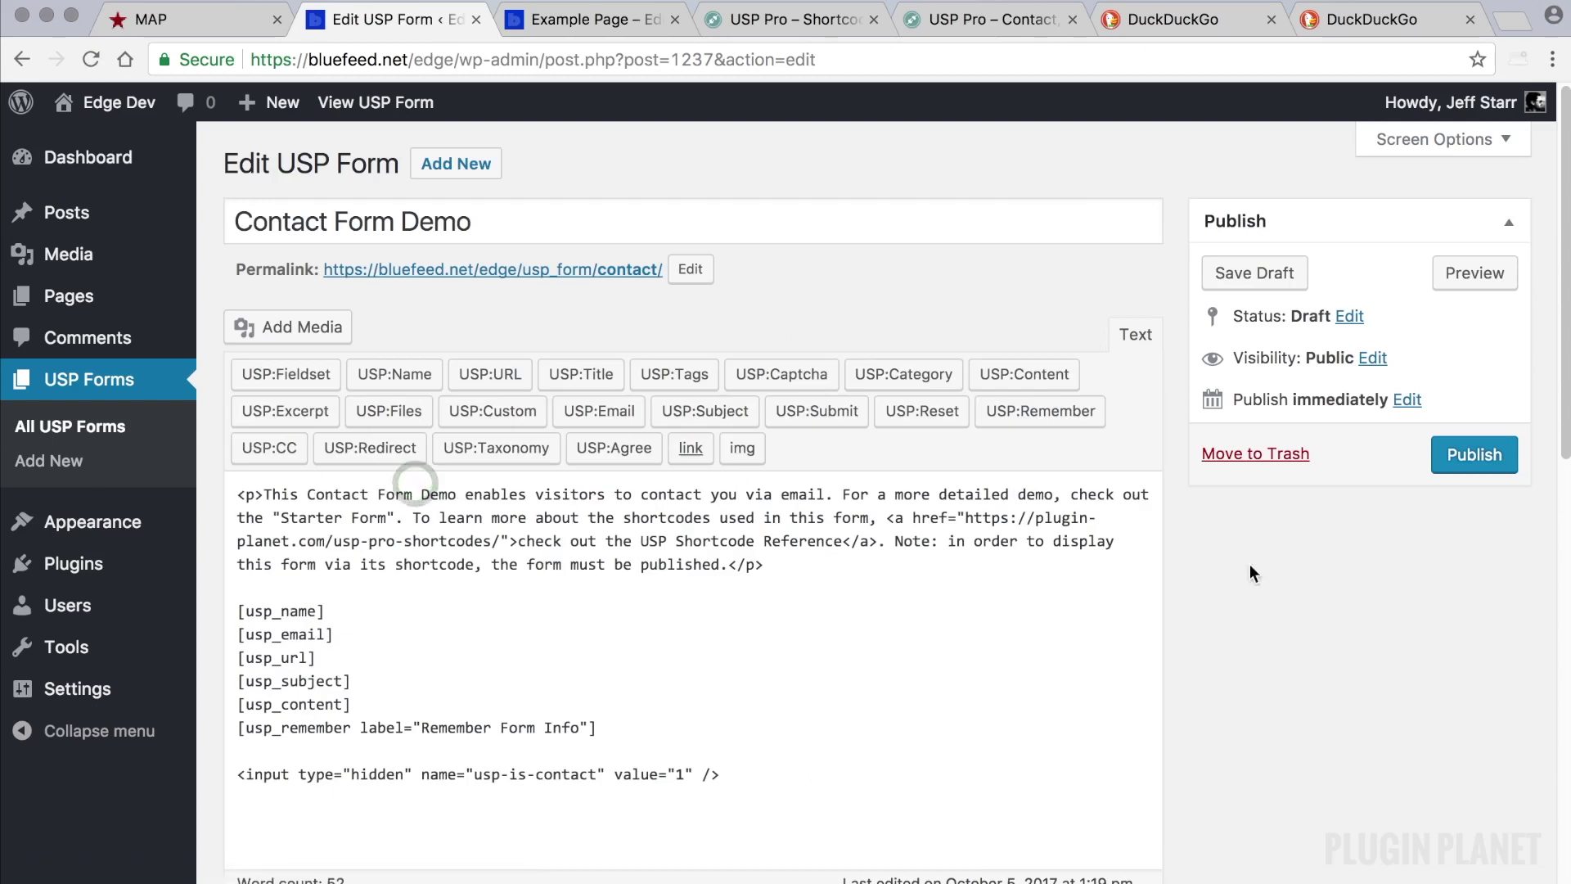
scroll(1249, 564, down, 1)
scroll(1306, 408, up, 1)
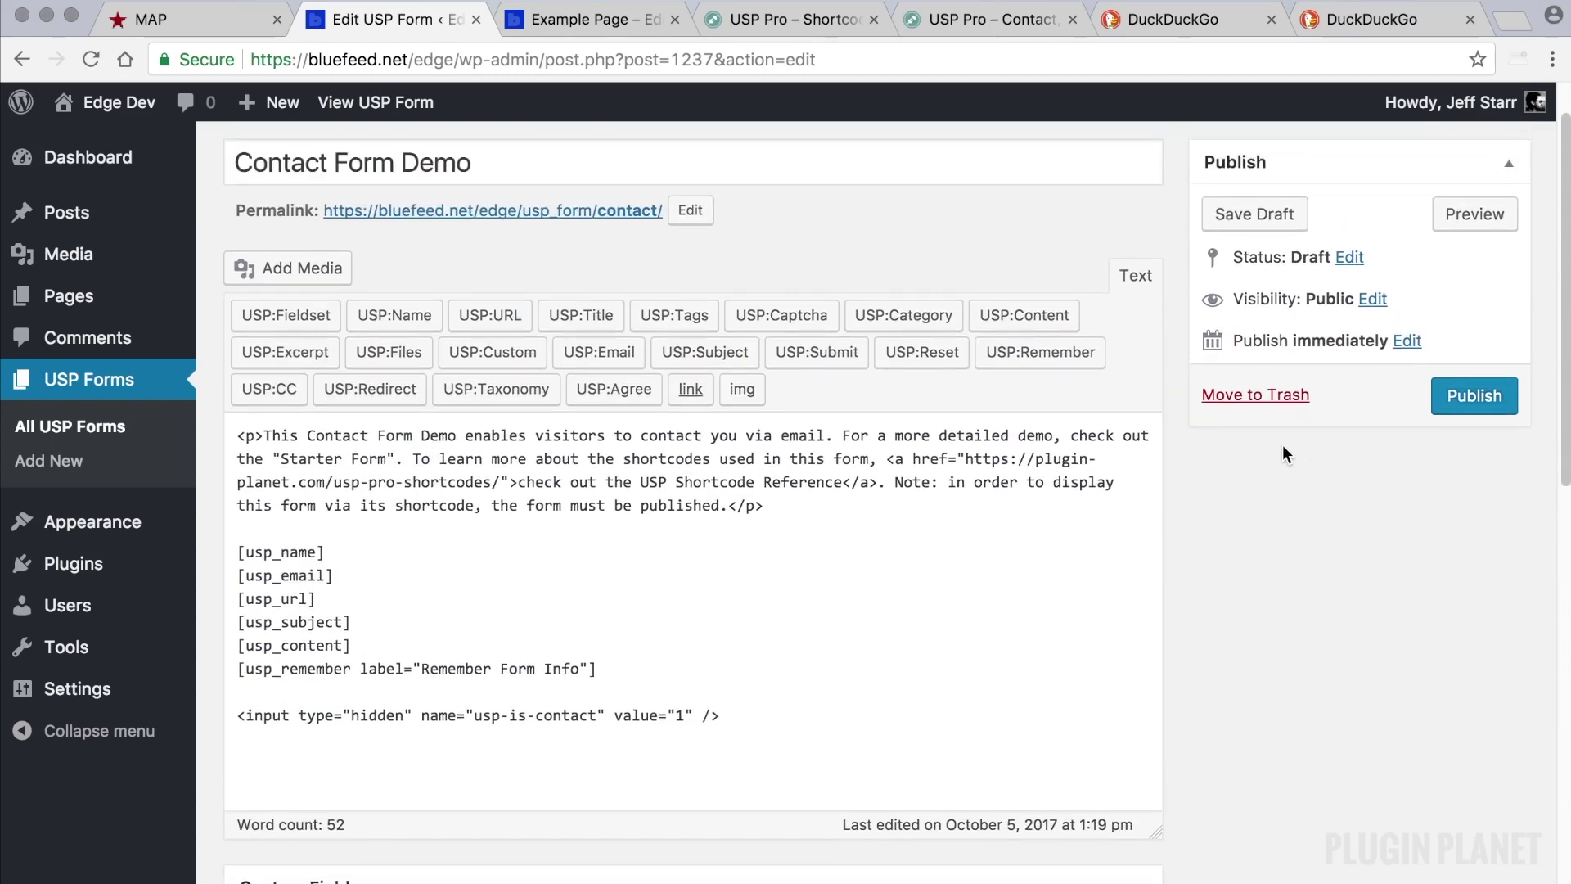
triple_click(622, 504)
key(Delete)
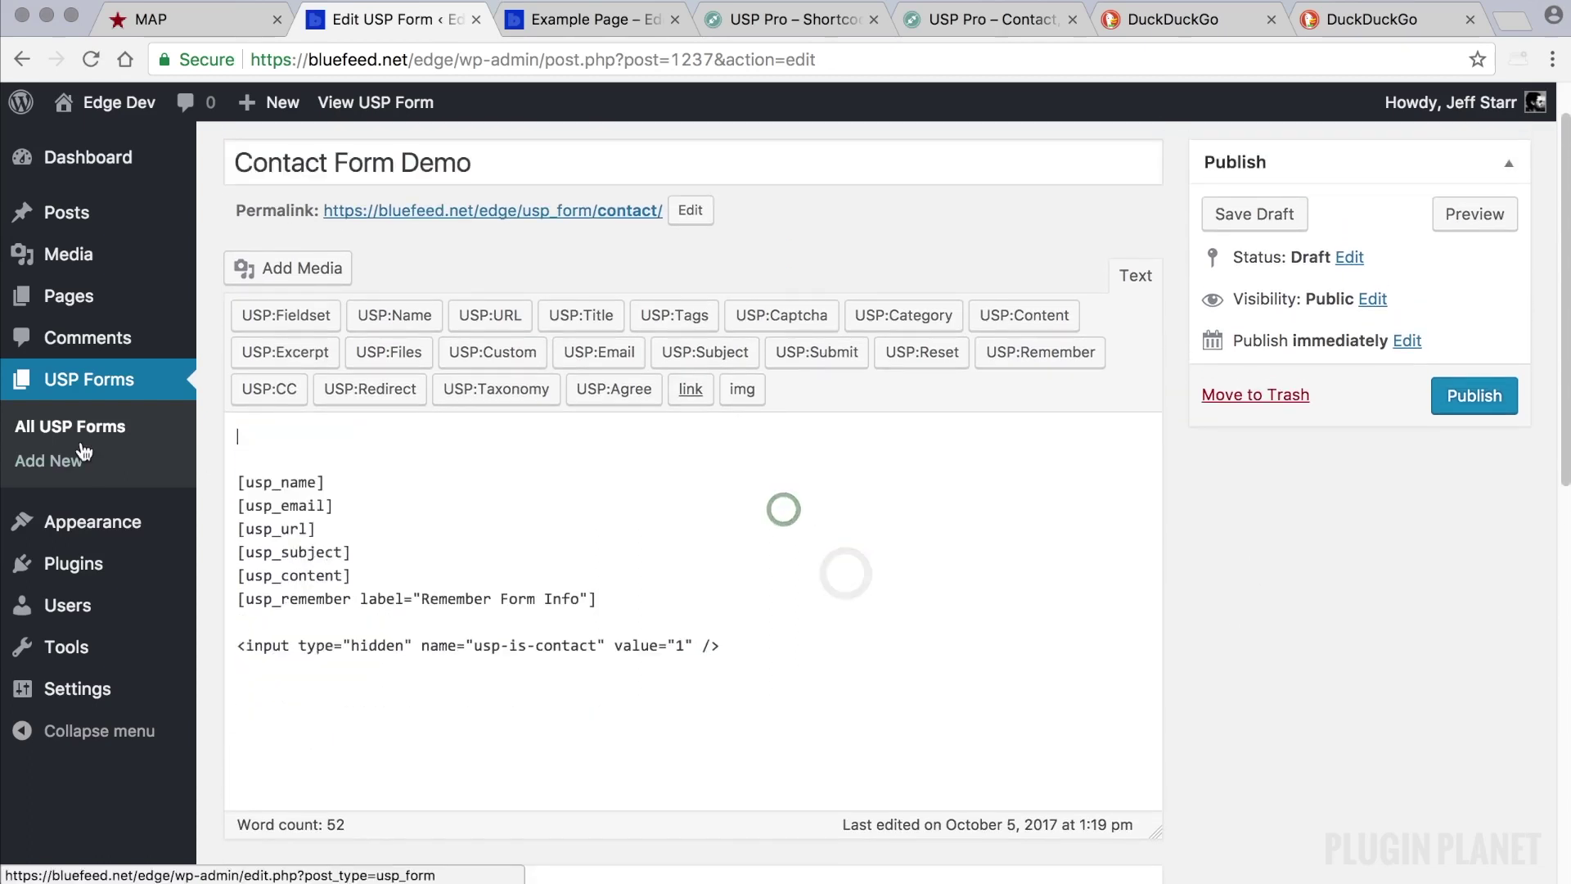
- Save the draft, check its preview in a new tab, then close the preview
click(1277, 219)
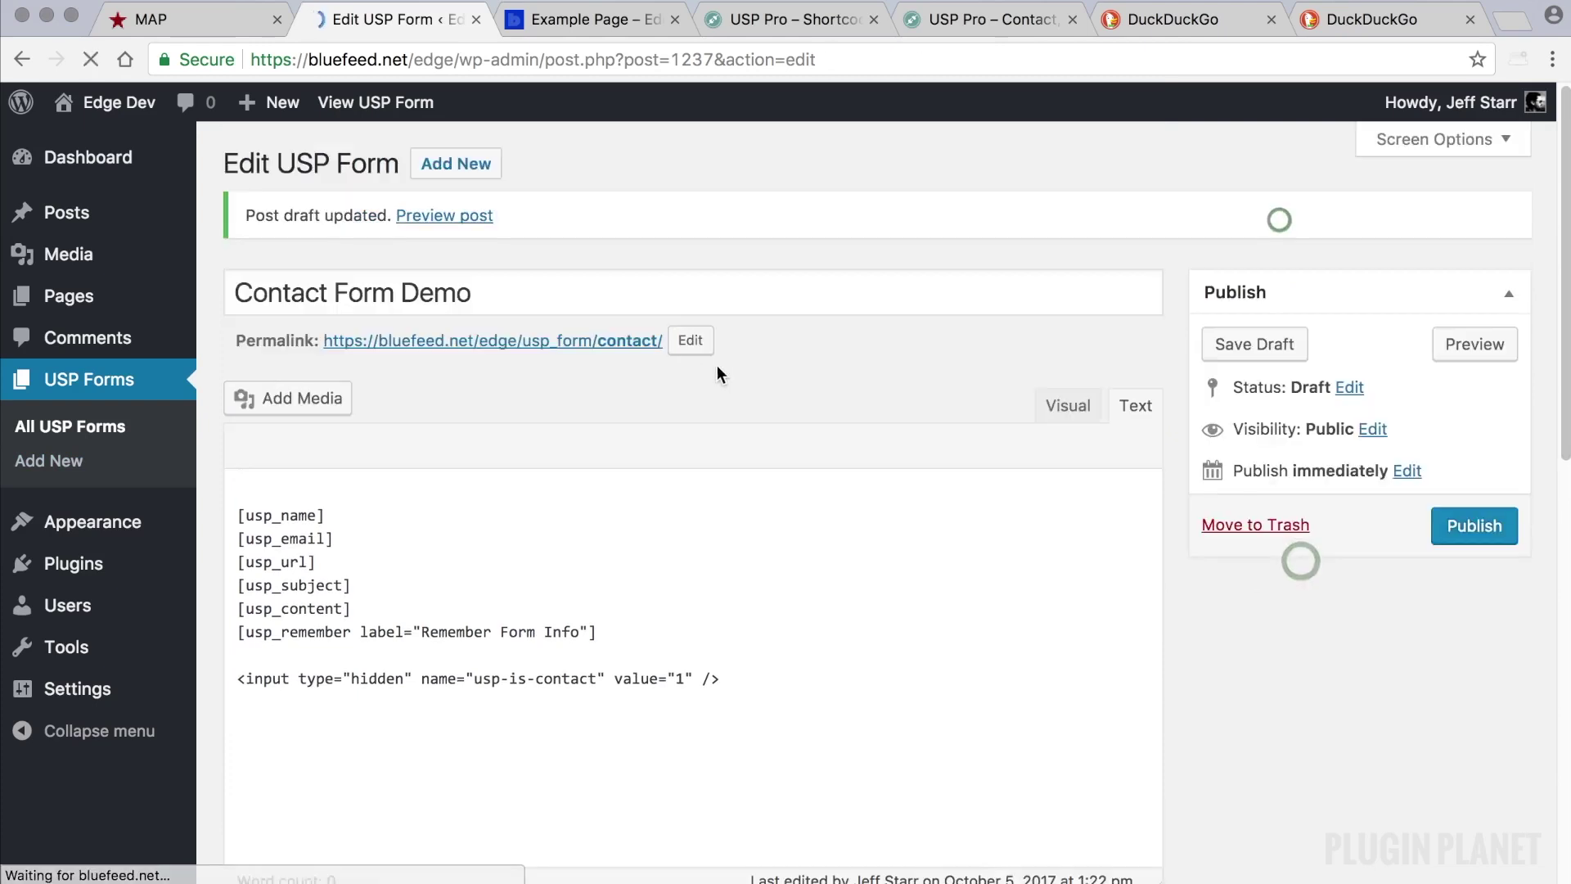
right_click(424, 216)
click(486, 224)
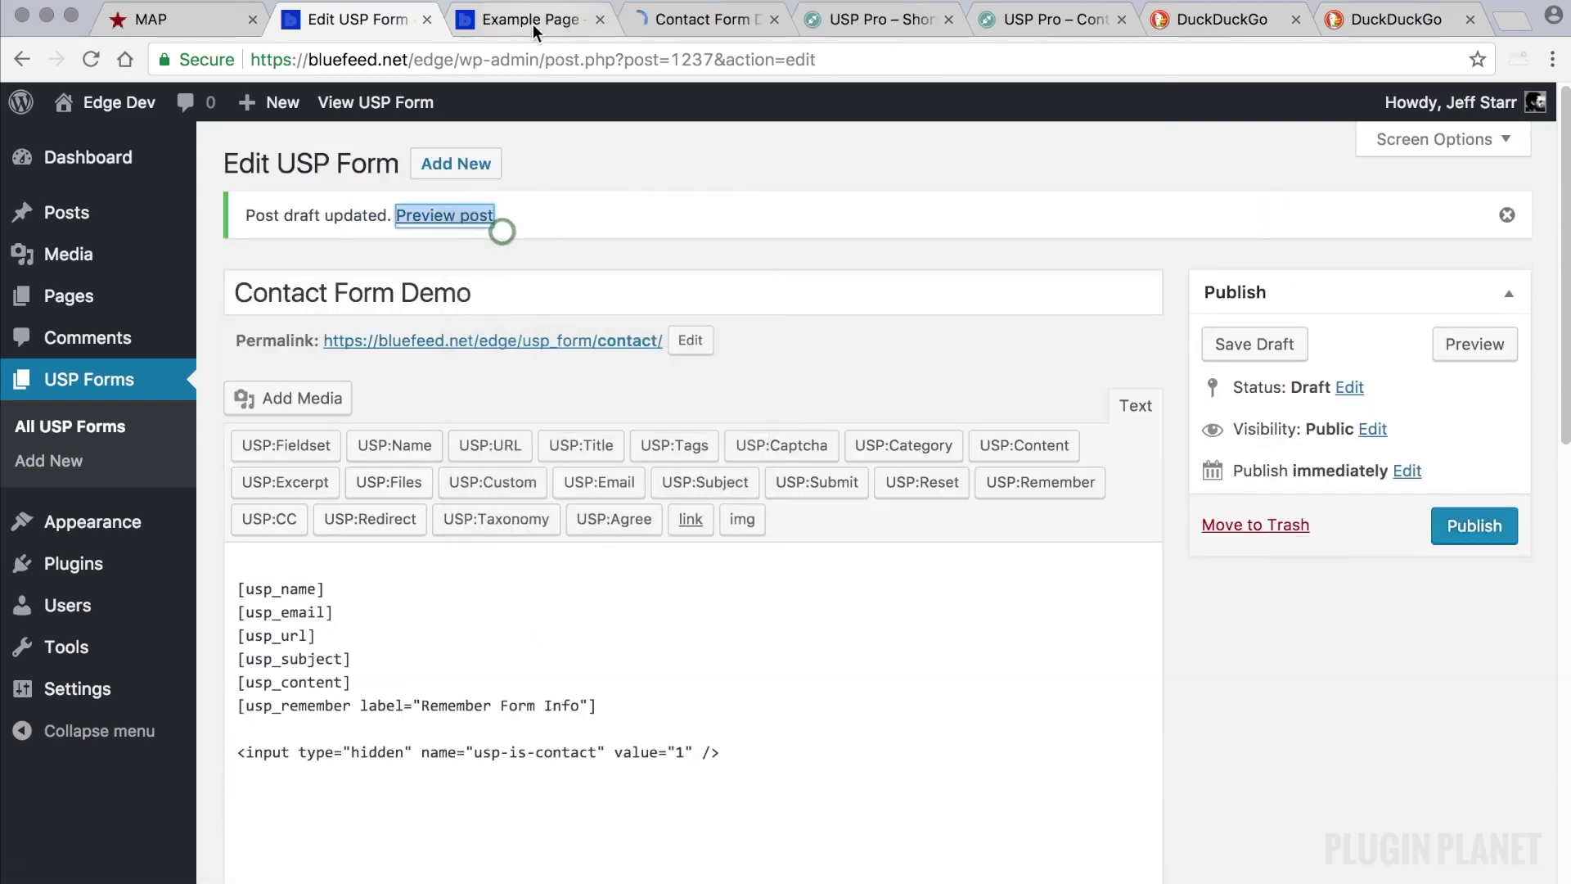
click(699, 21)
scroll(704, 204, down, 5)
scroll(704, 206, down, 3)
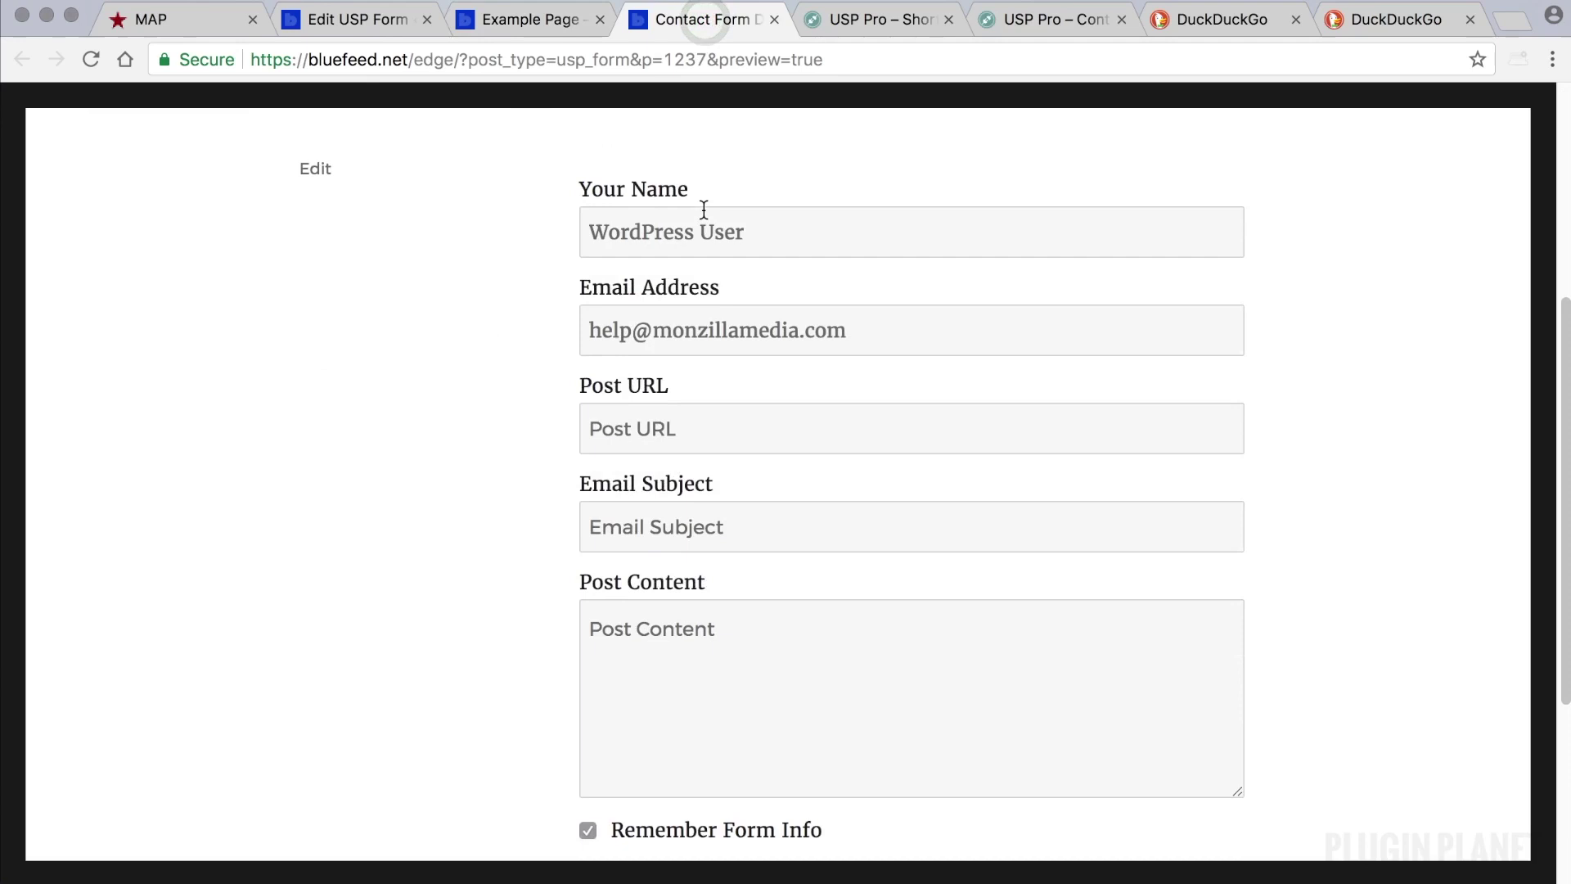
scroll(703, 216, up, 2)
scroll(703, 217, up, 2)
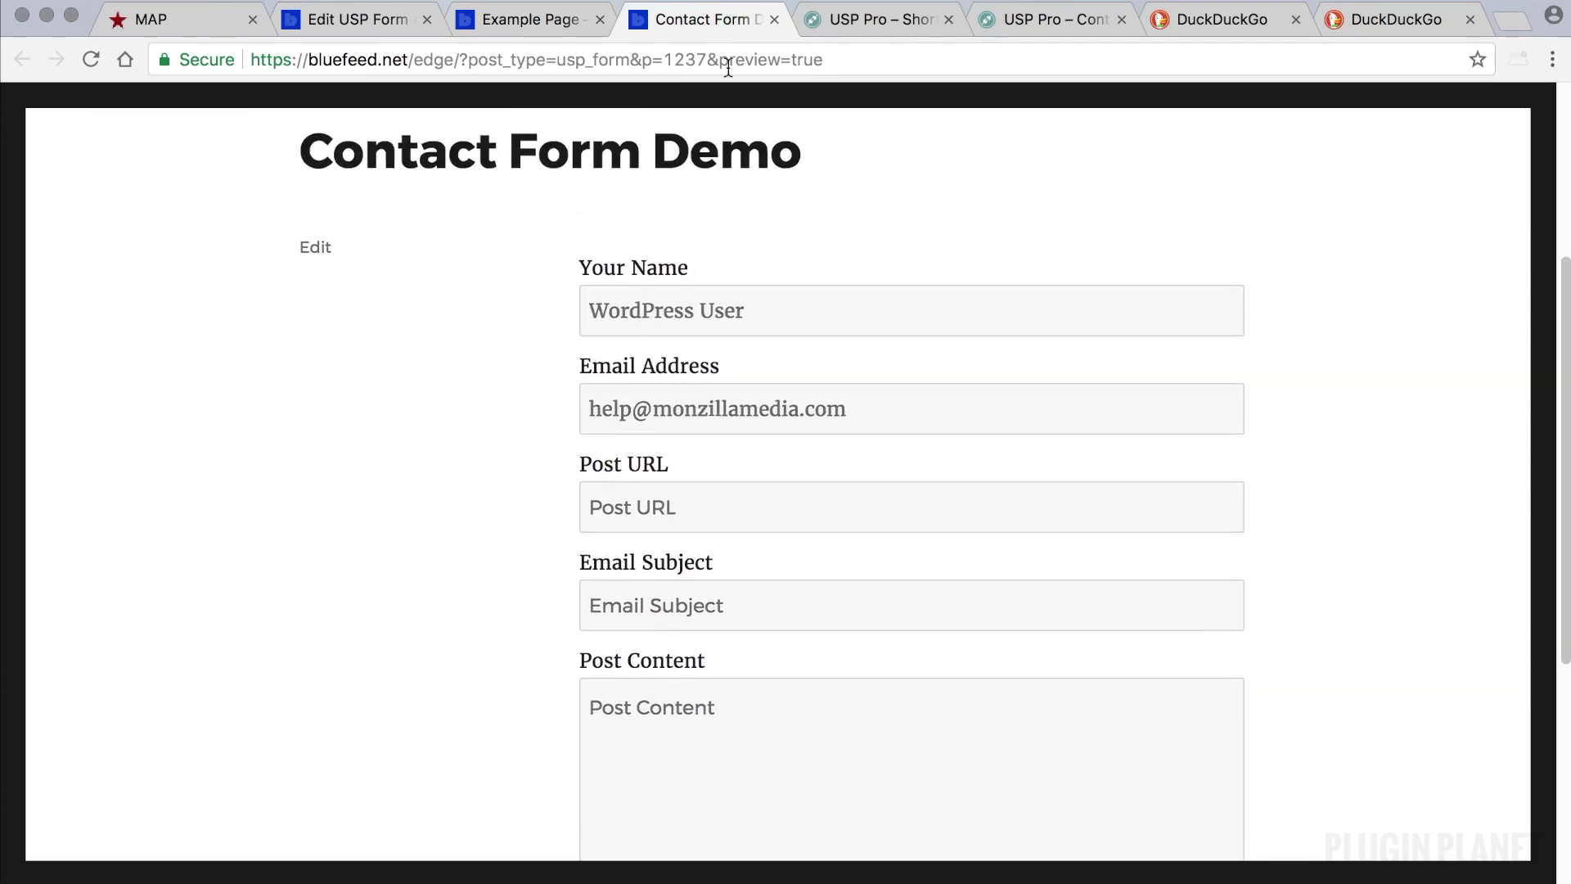
click(774, 20)
- Save and publish Contact Form Demo, then copy its [usp_form id="contact"] shortcode
click(600, 20)
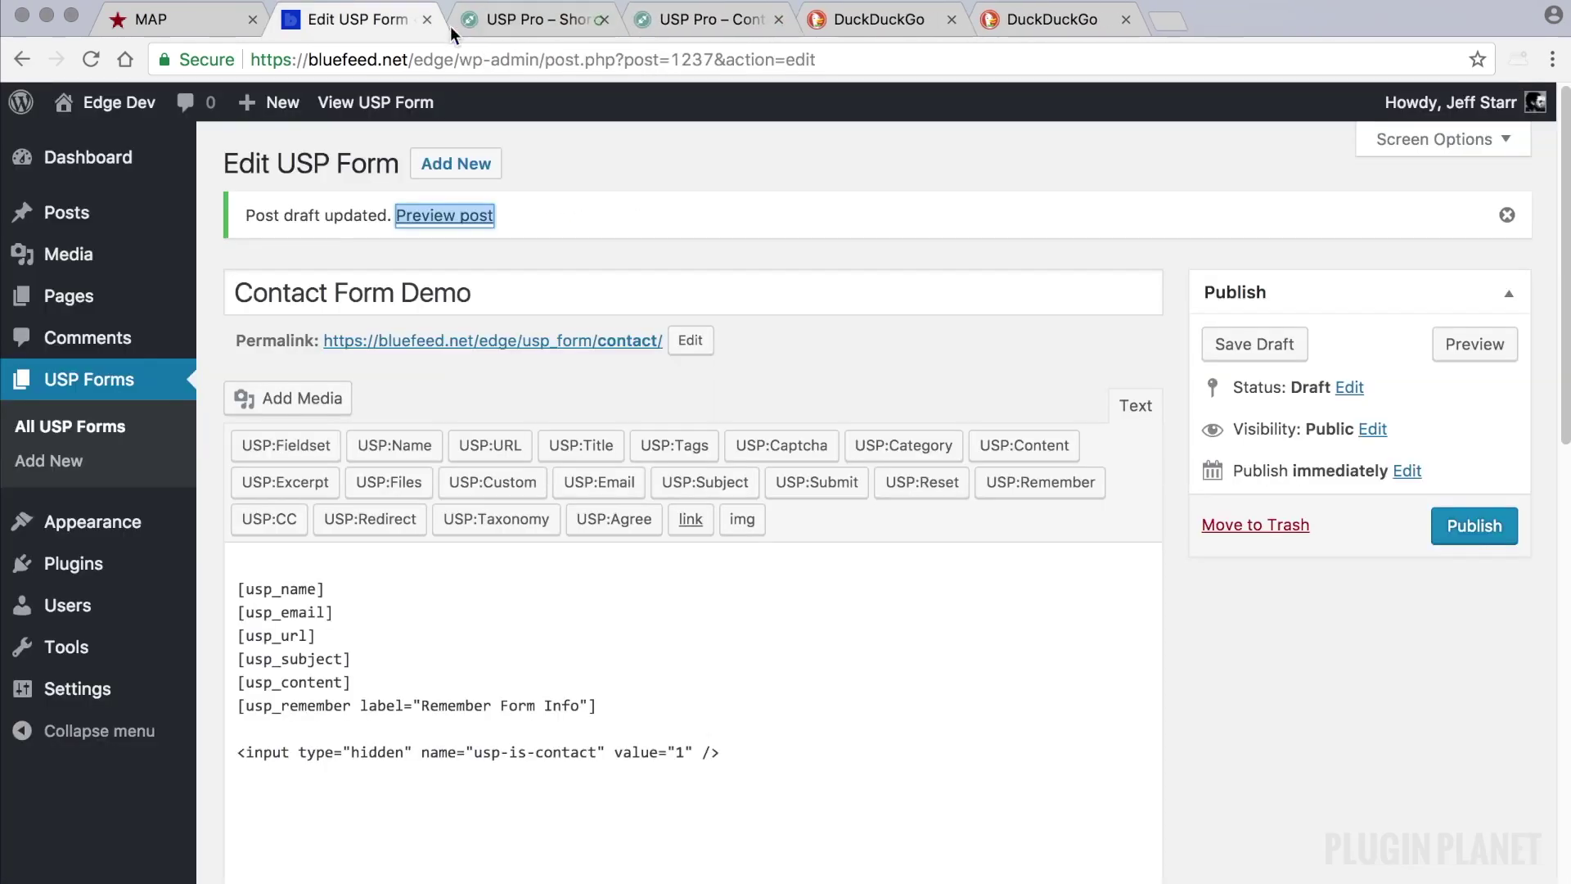
click(240, 589)
scroll(880, 603, down, 2)
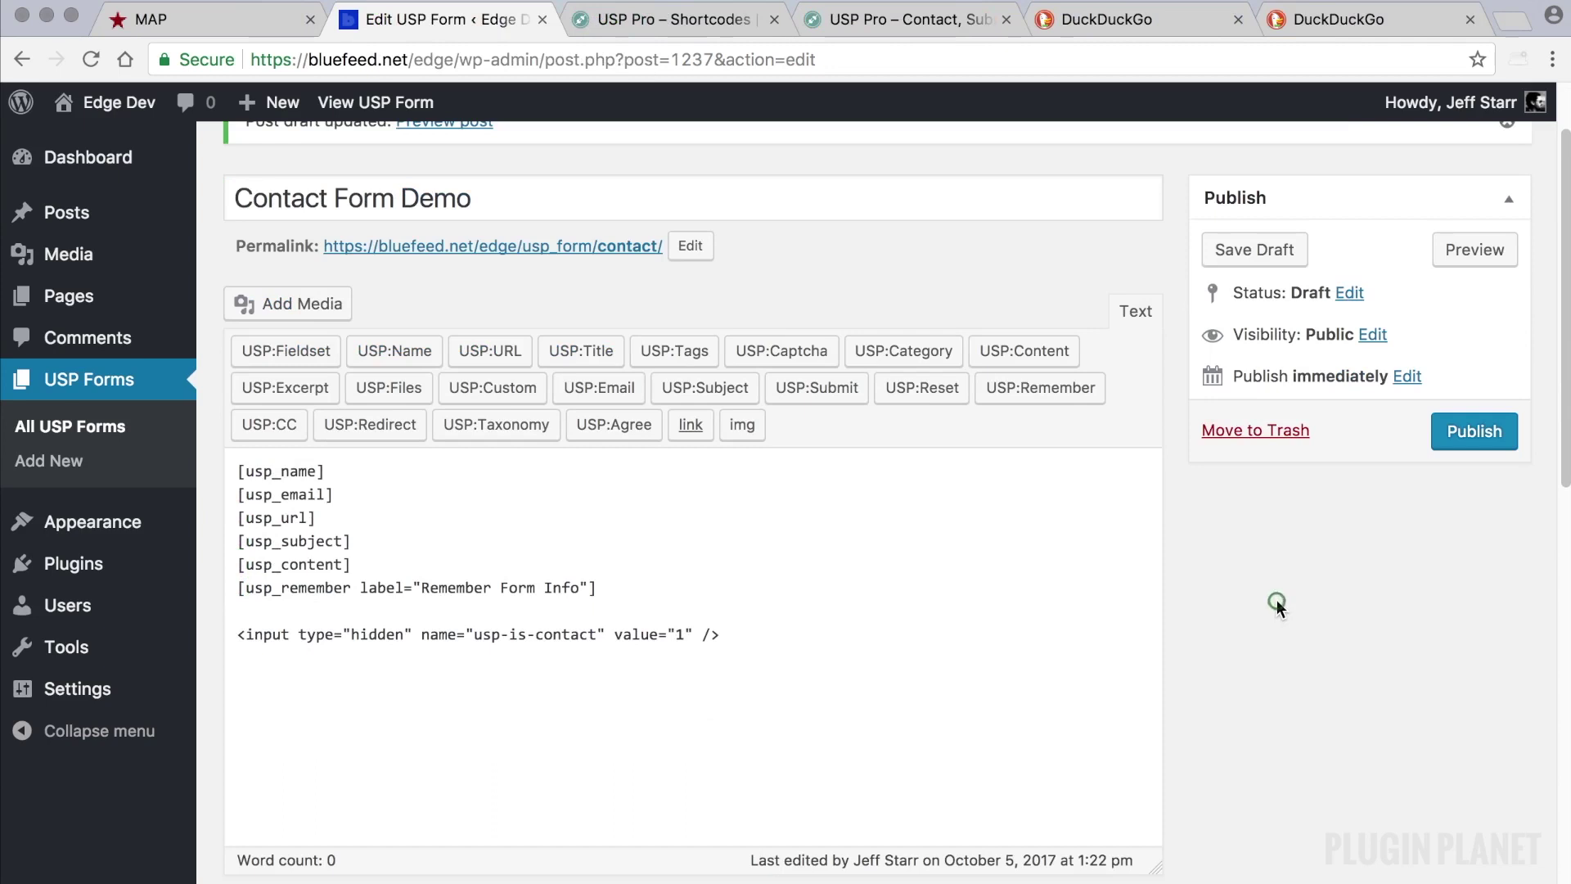
click(1255, 249)
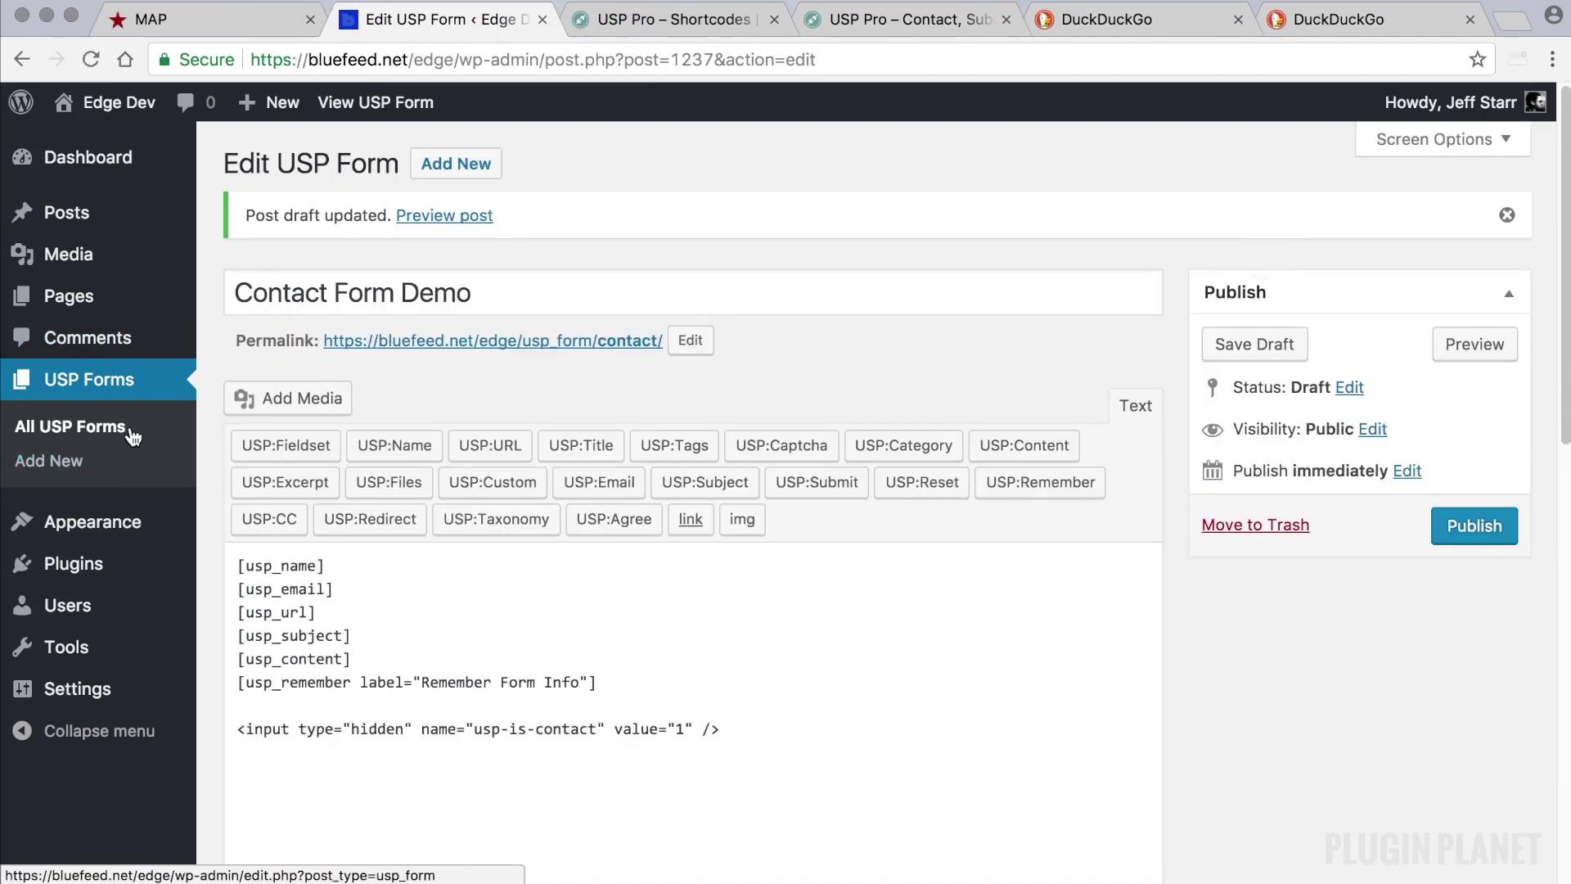
click(1469, 531)
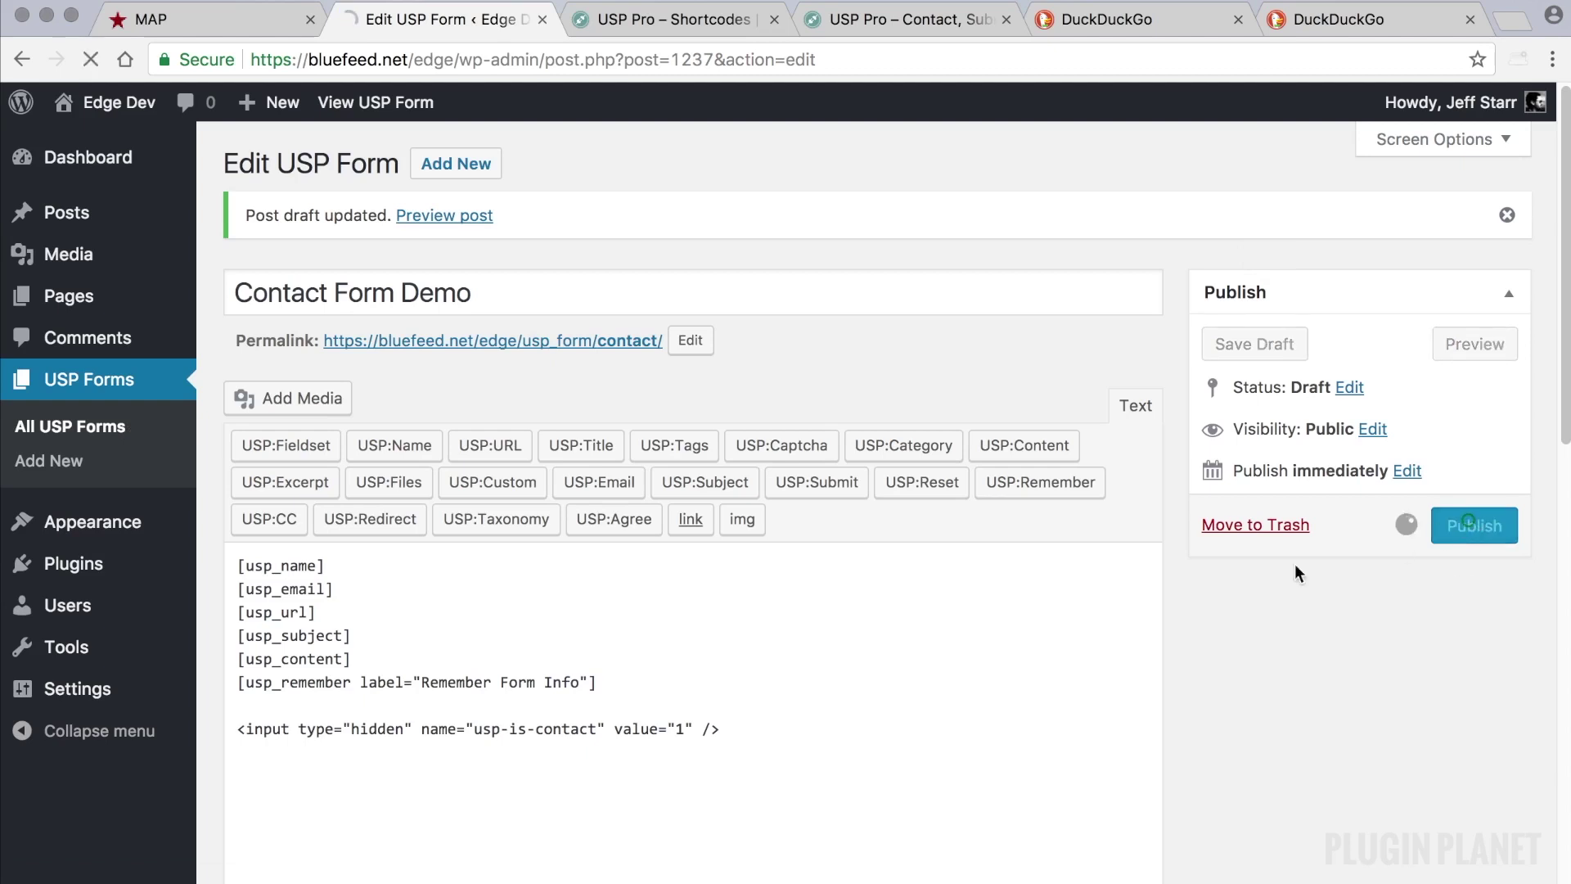
click(117, 442)
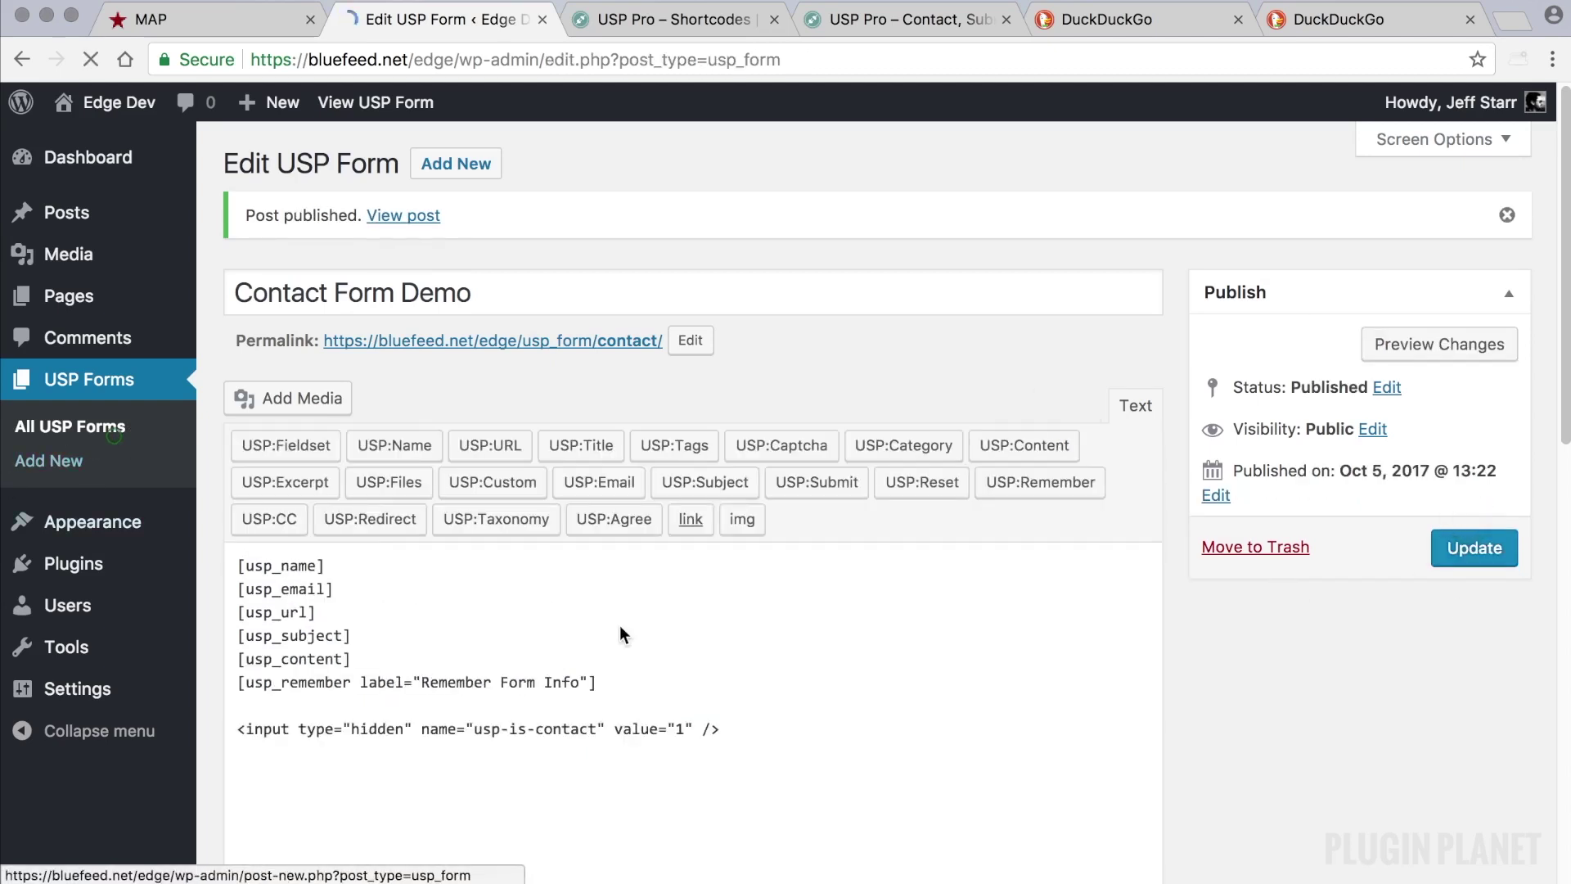
drag(1097, 336, 906, 336)
key(ctrl+c)
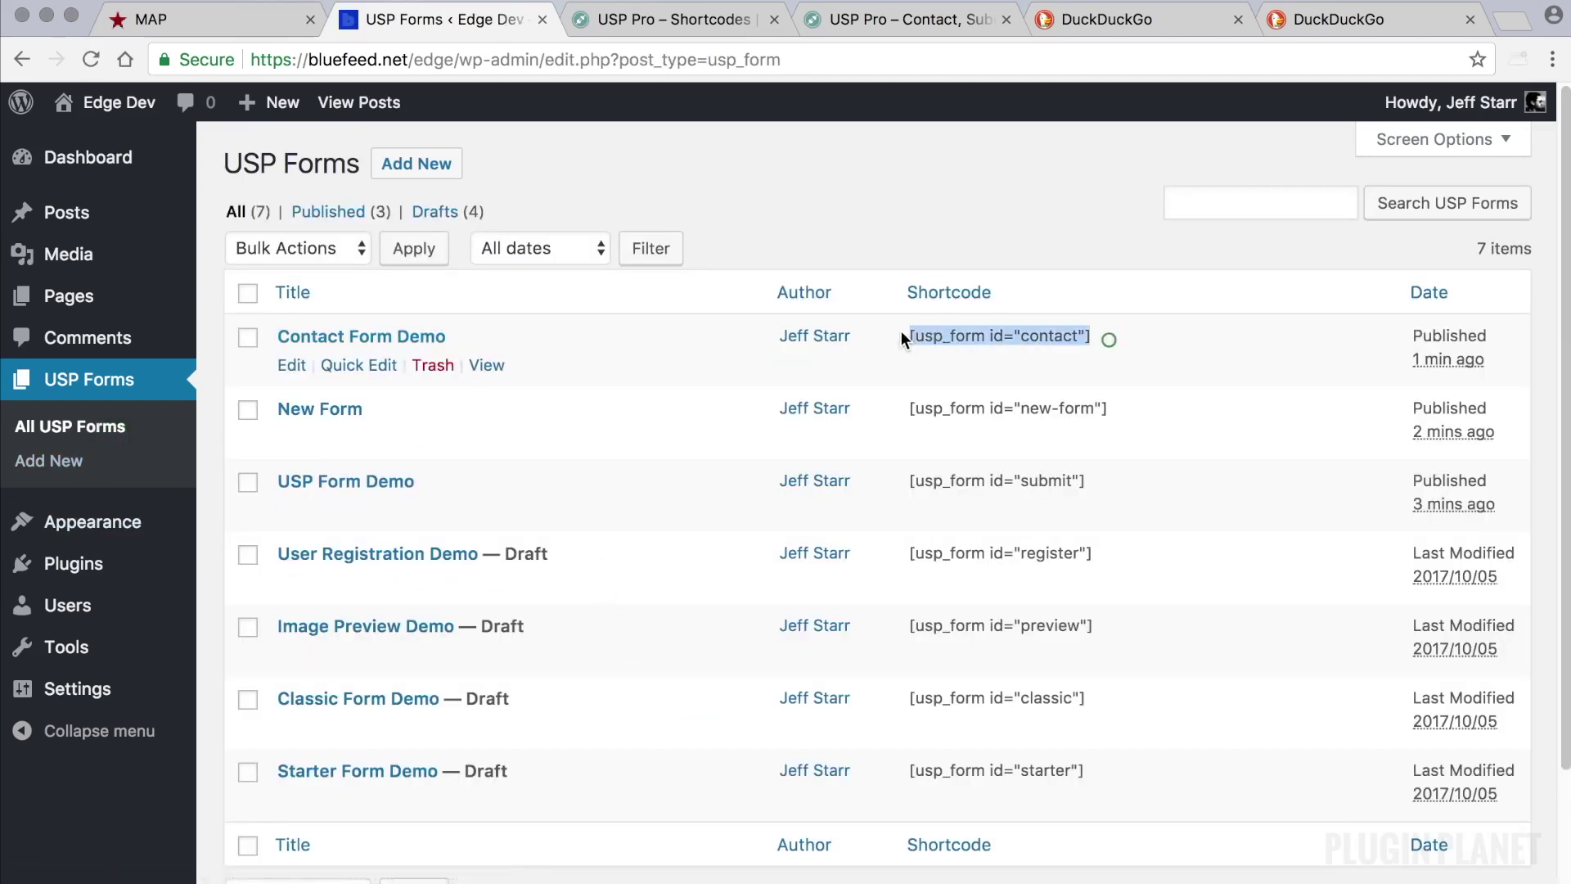
- Replace Example Page's new-form shortcode with [usp_form id="contact"]
click(143, 318)
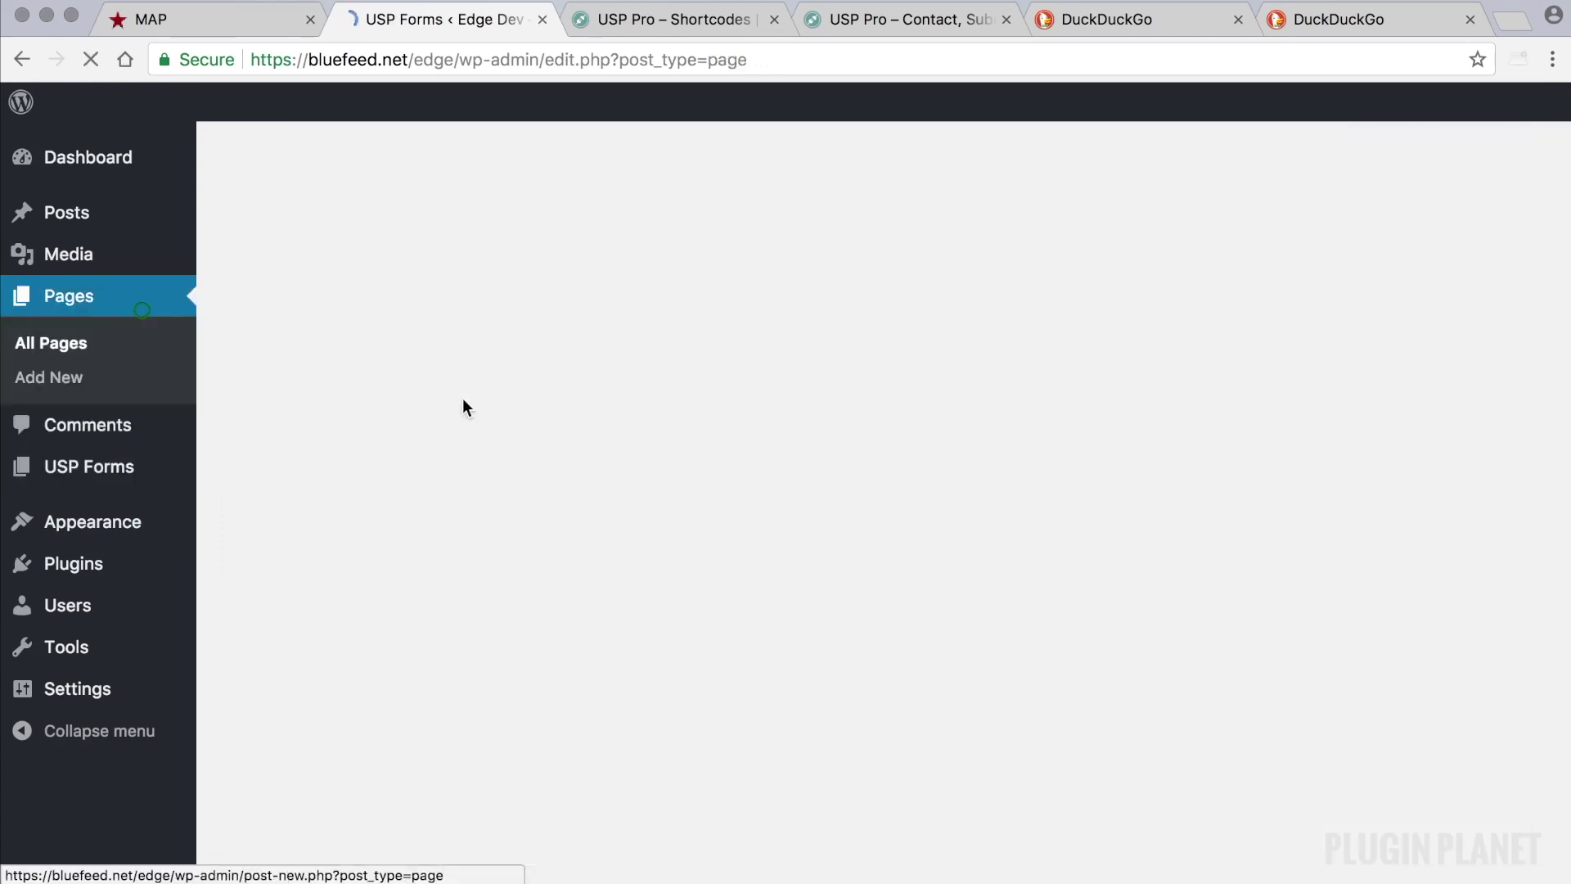
click(334, 482)
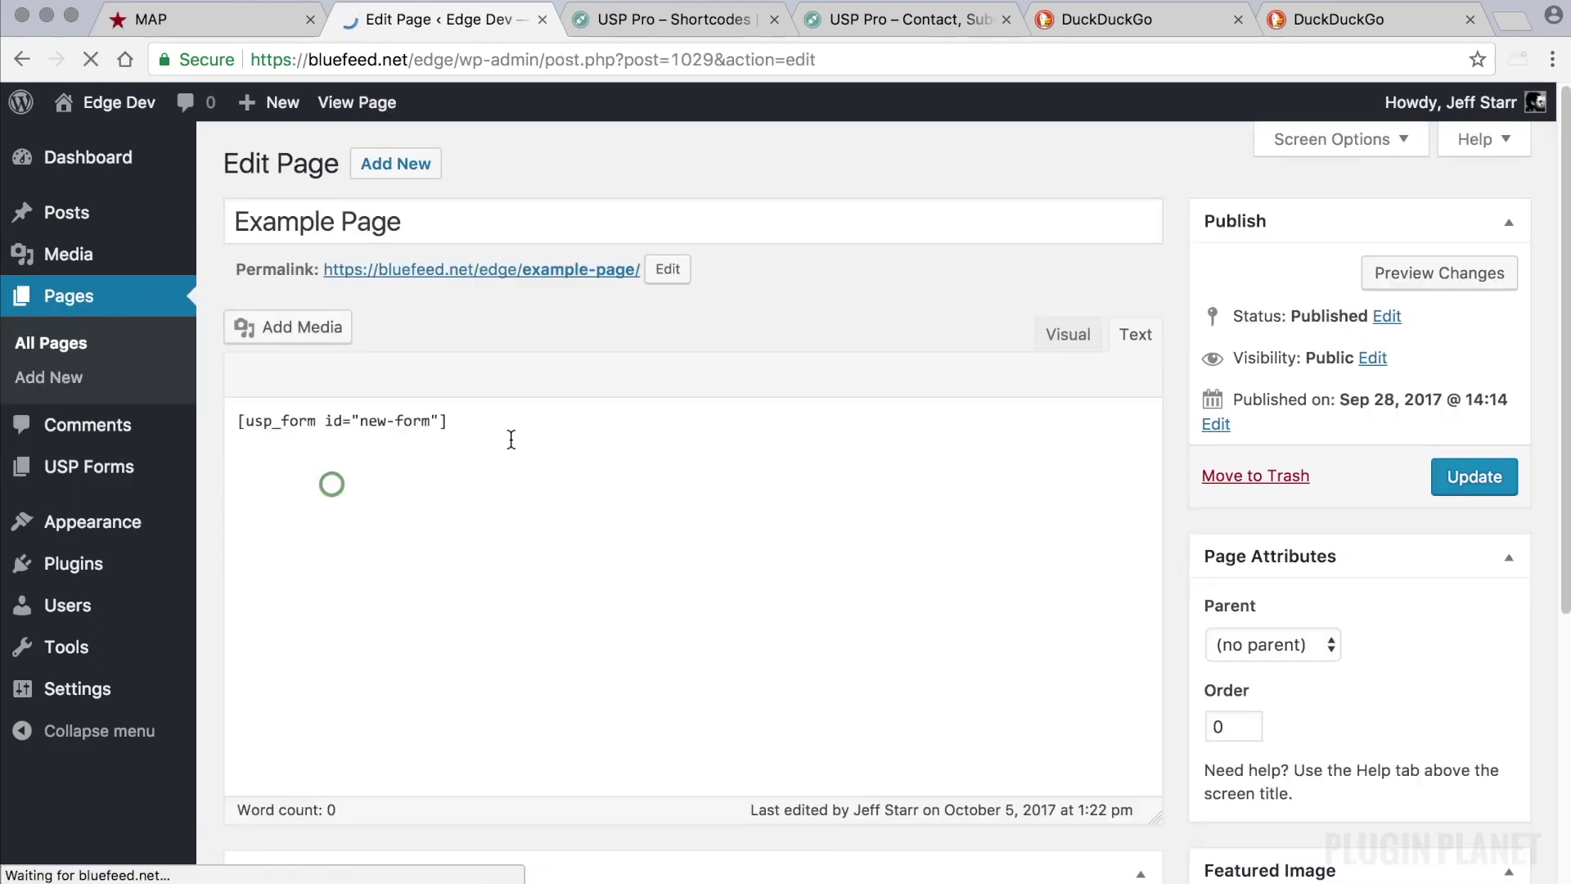
drag(492, 420, 239, 421)
key(BackSpace)
key(ctrl+v)
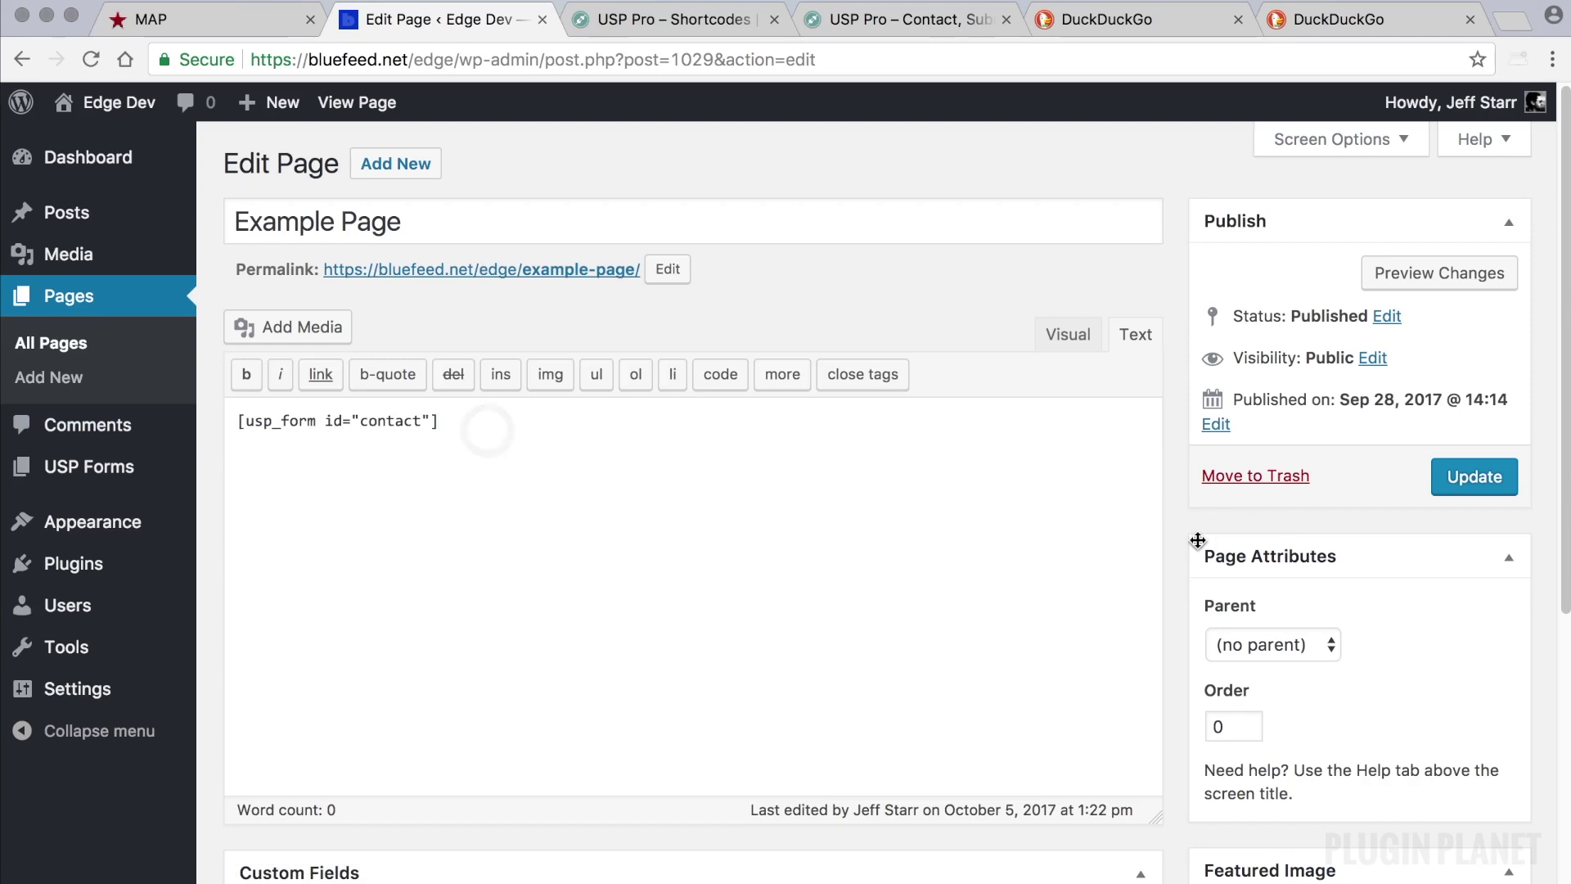
- Update Example Page and open the live page in a new tab
click(1481, 482)
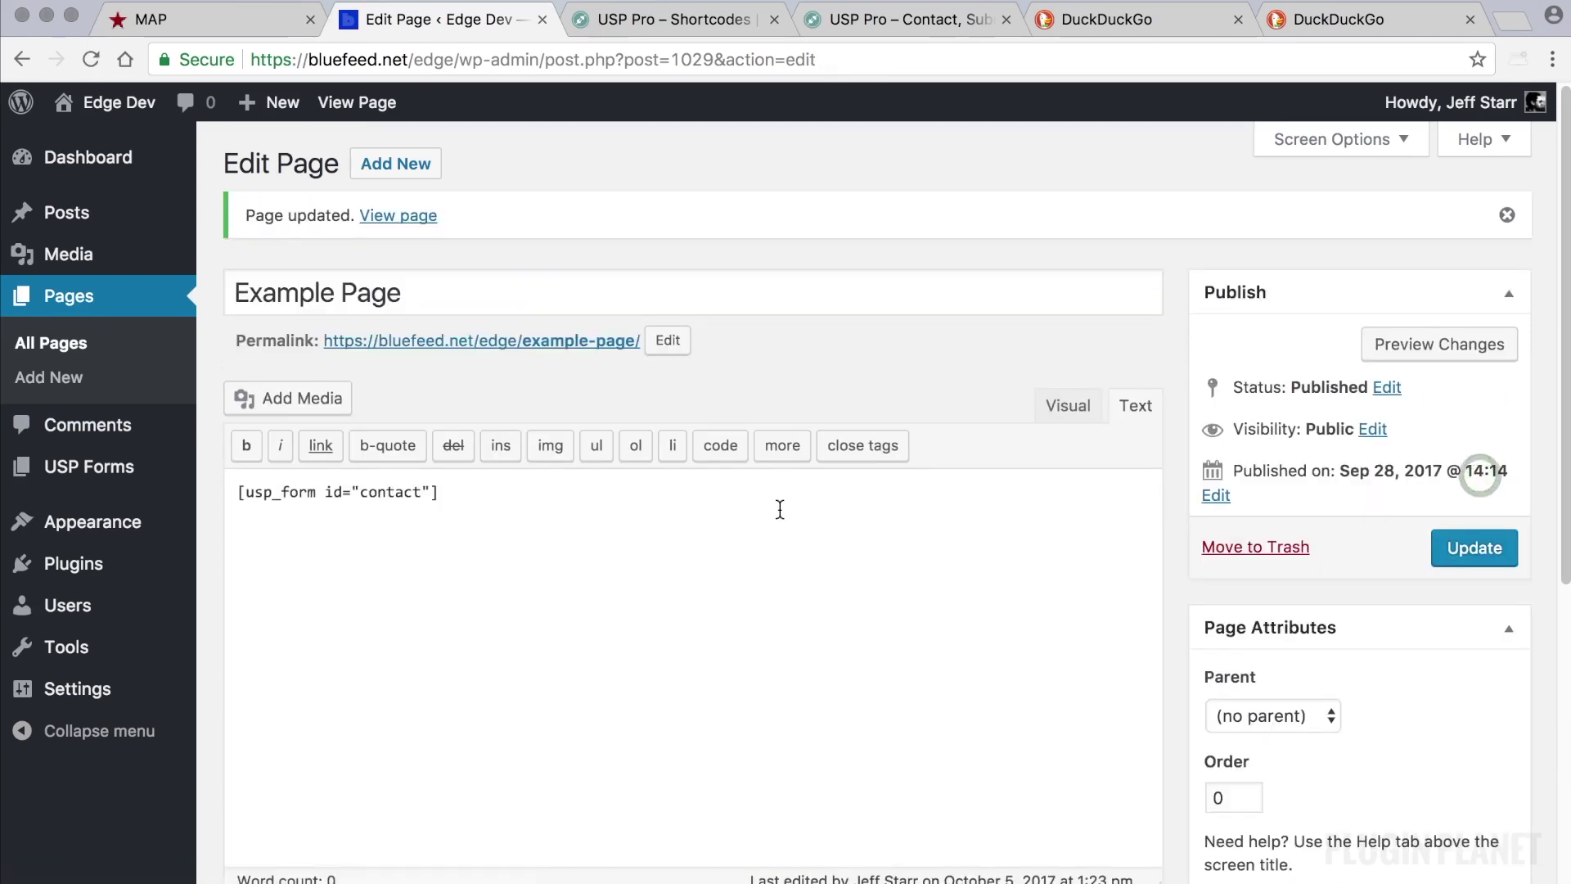
right_click(410, 215)
click(544, 219)
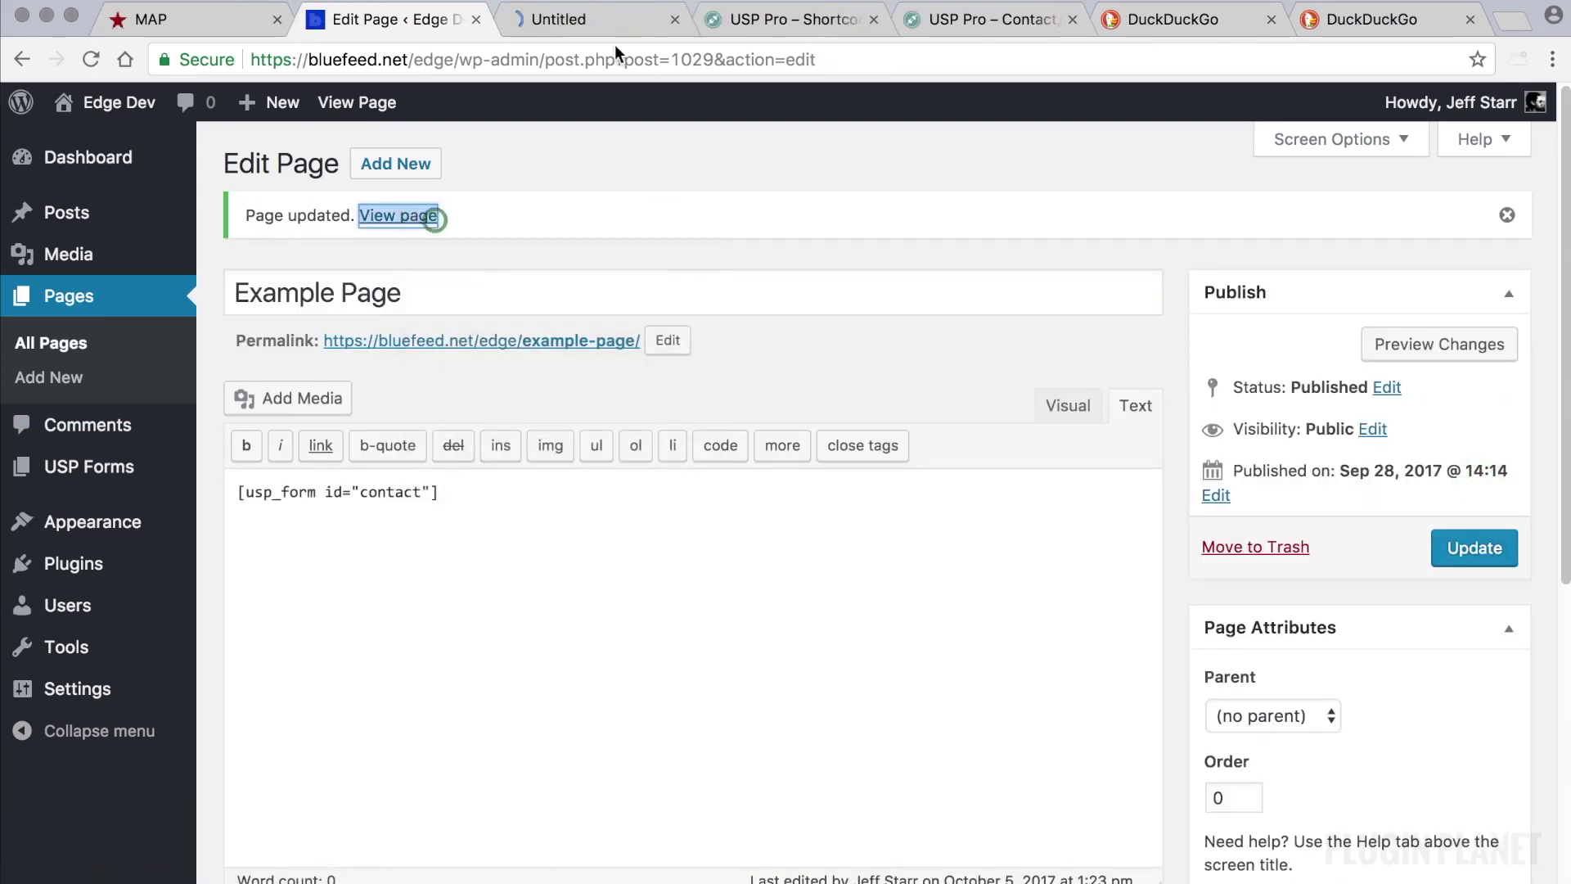
- Check the contact form fields on the live Example Page, then reopen All USP Forms
click(589, 19)
scroll(698, 273, down, 3)
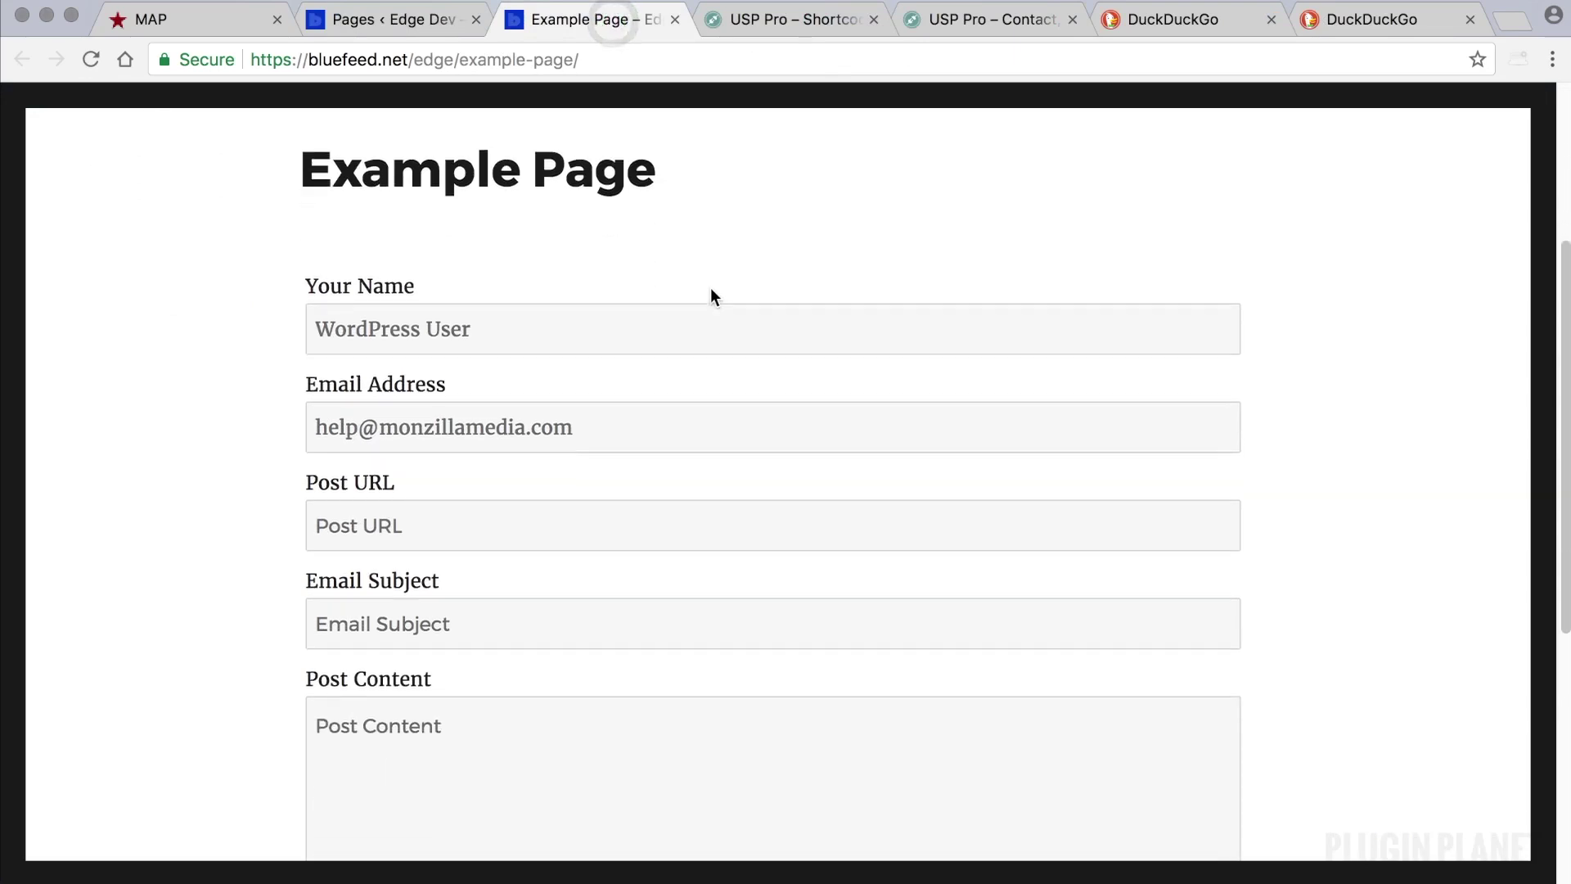
scroll(710, 287, down, 5)
scroll(710, 287, up, 5)
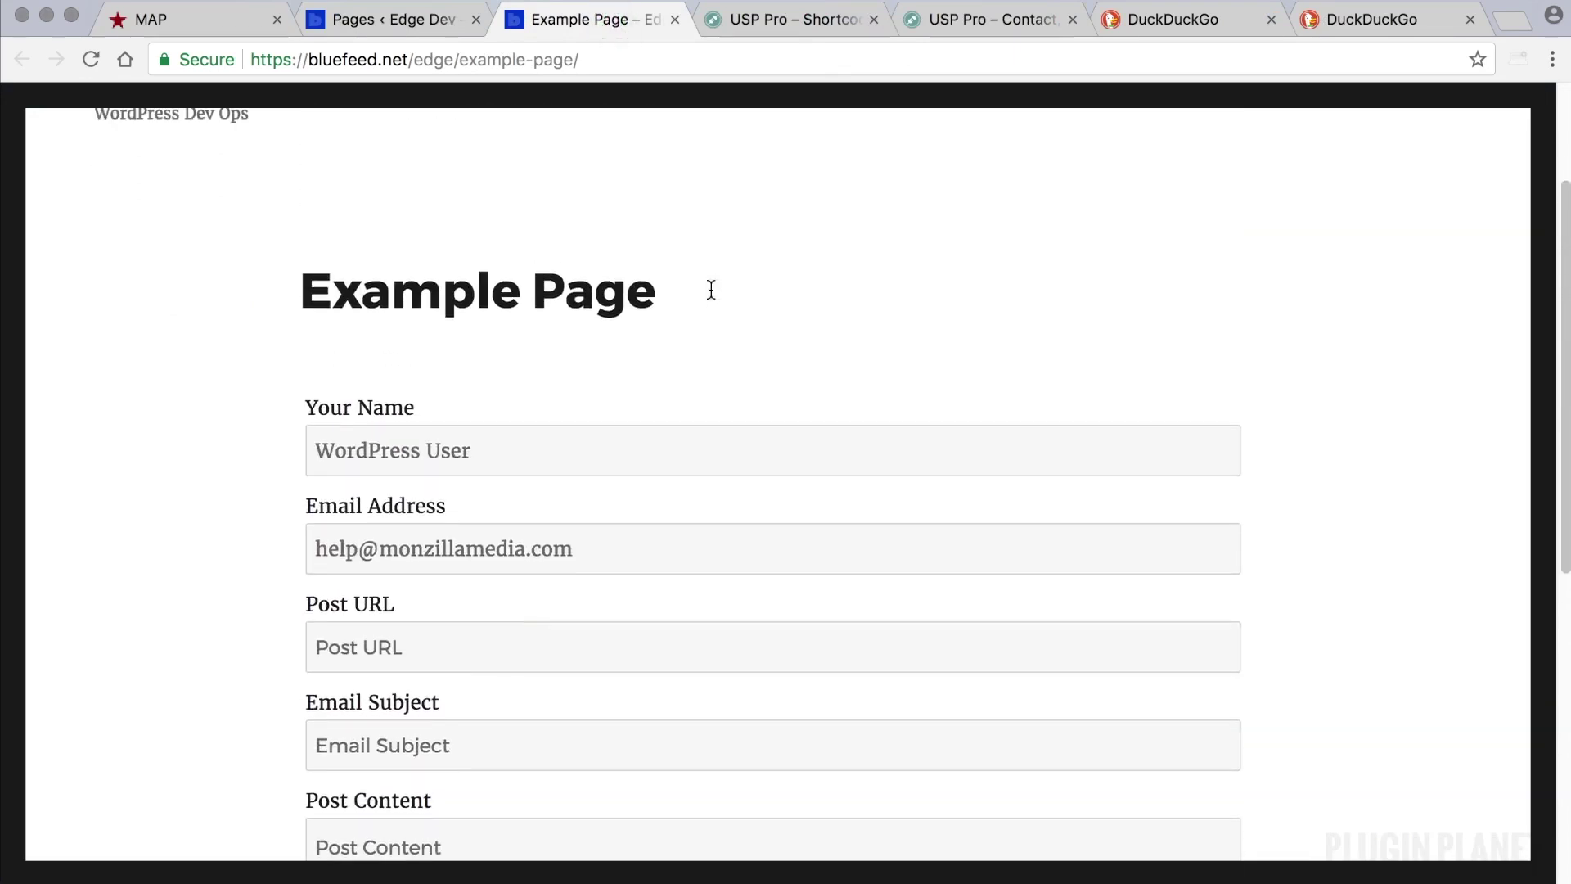
scroll(710, 288, up, 3)
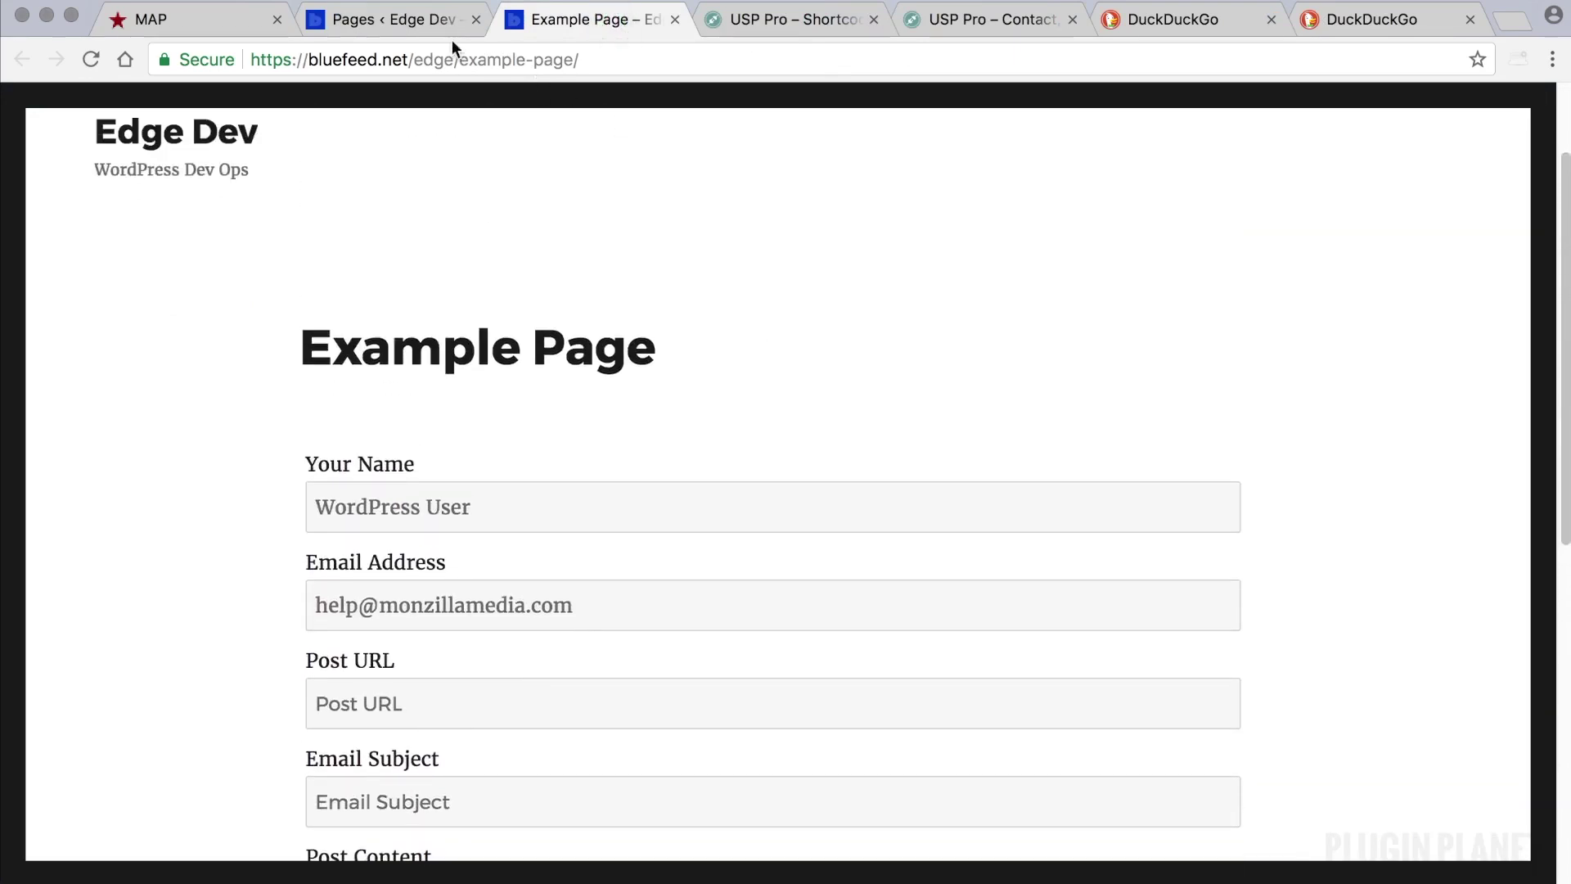
click(393, 19)
click(417, 19)
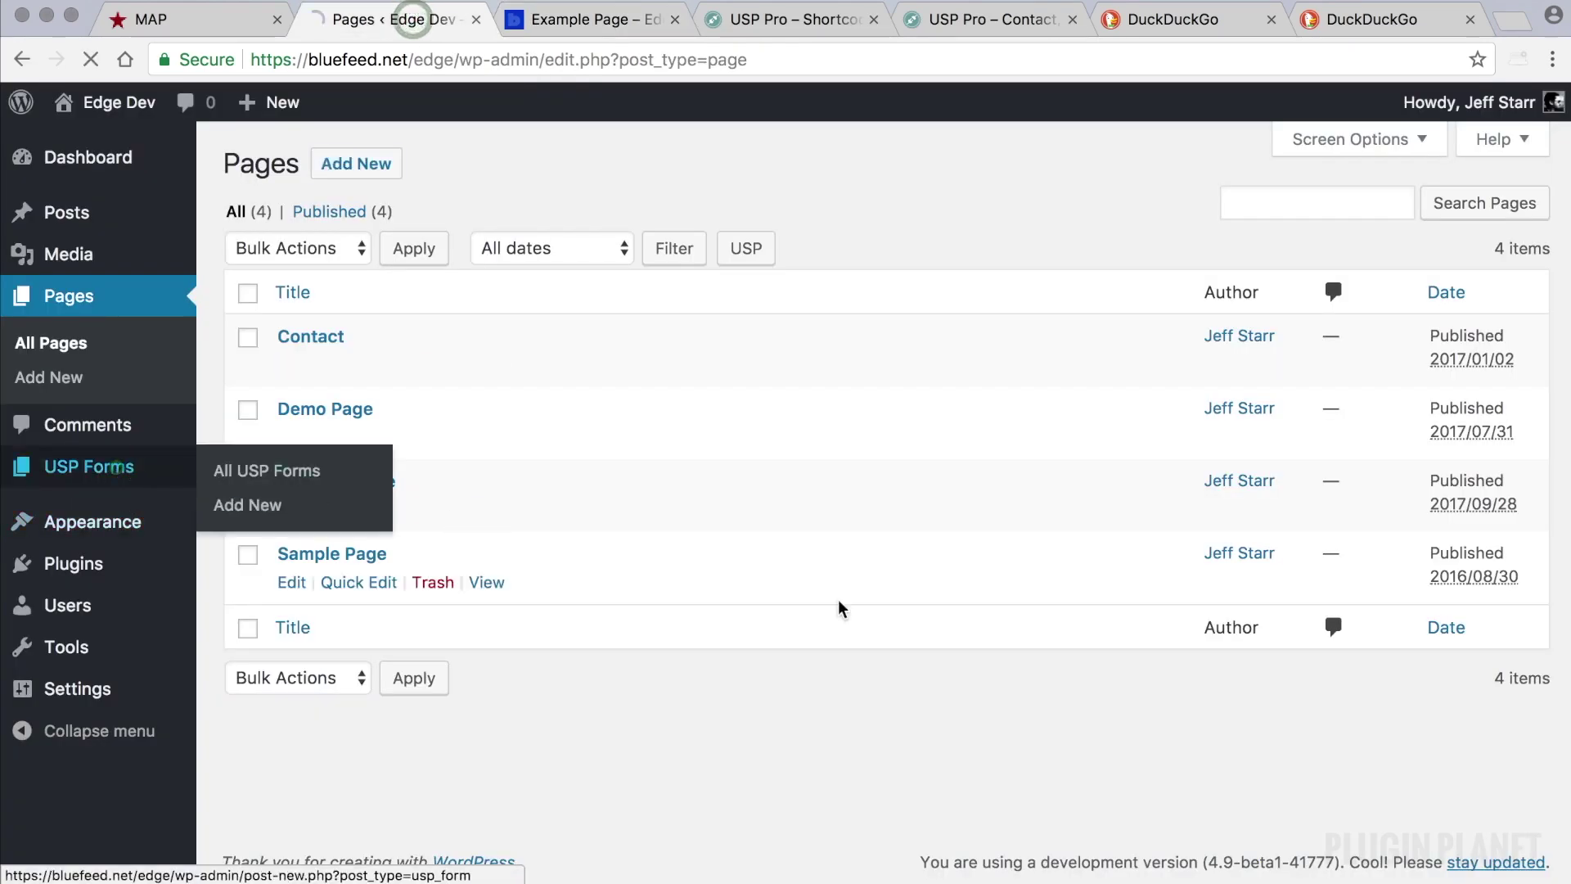
scroll(893, 614, up, 3)
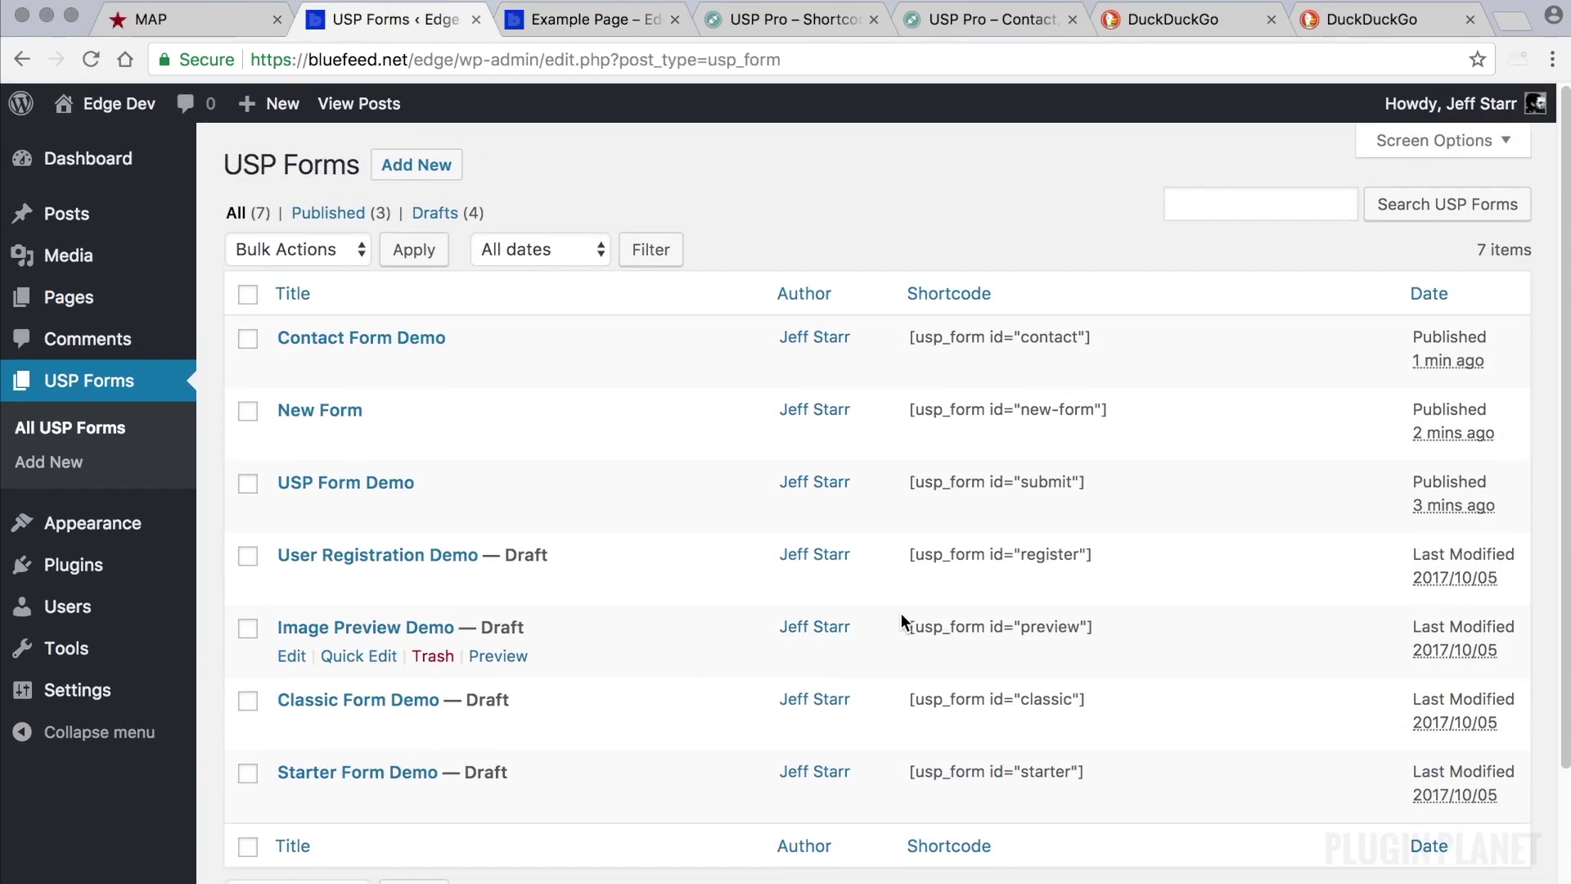